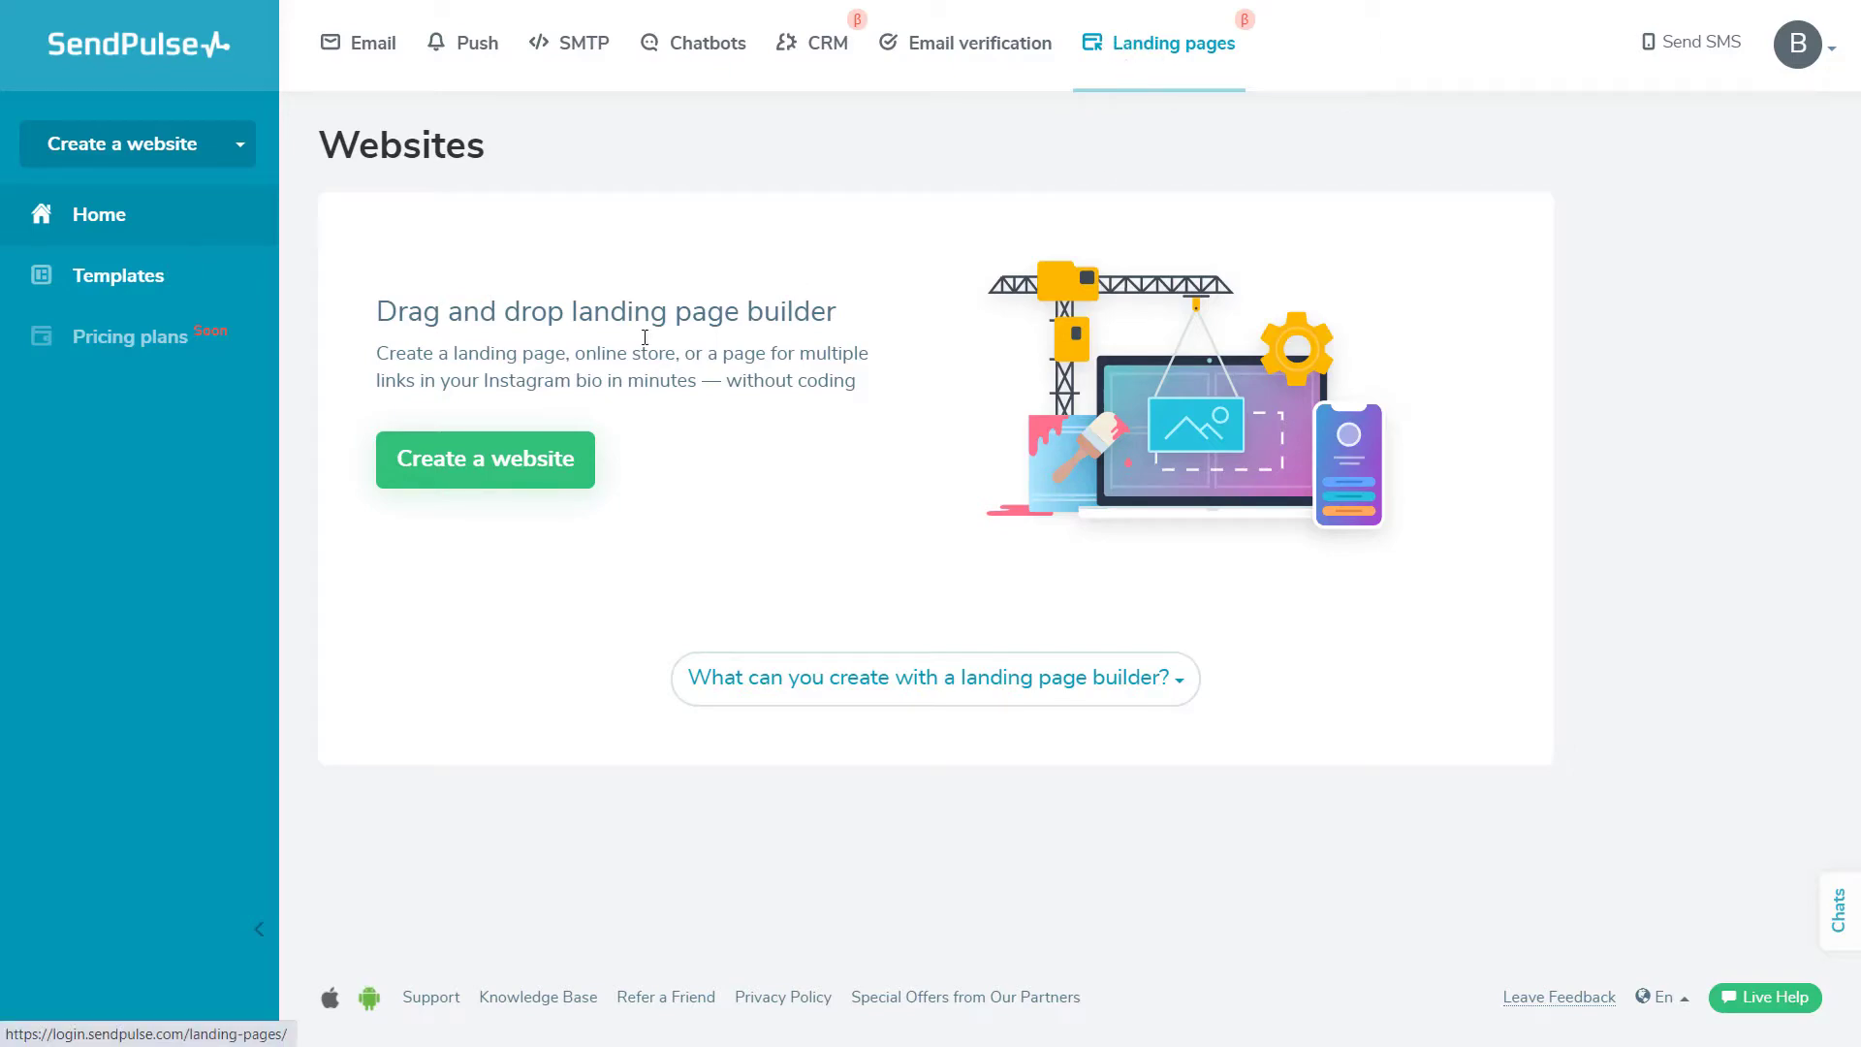
Create a new Mini Page website starting from the blank New page template
{"action": "left_click", "coordinate": [478, 475]}
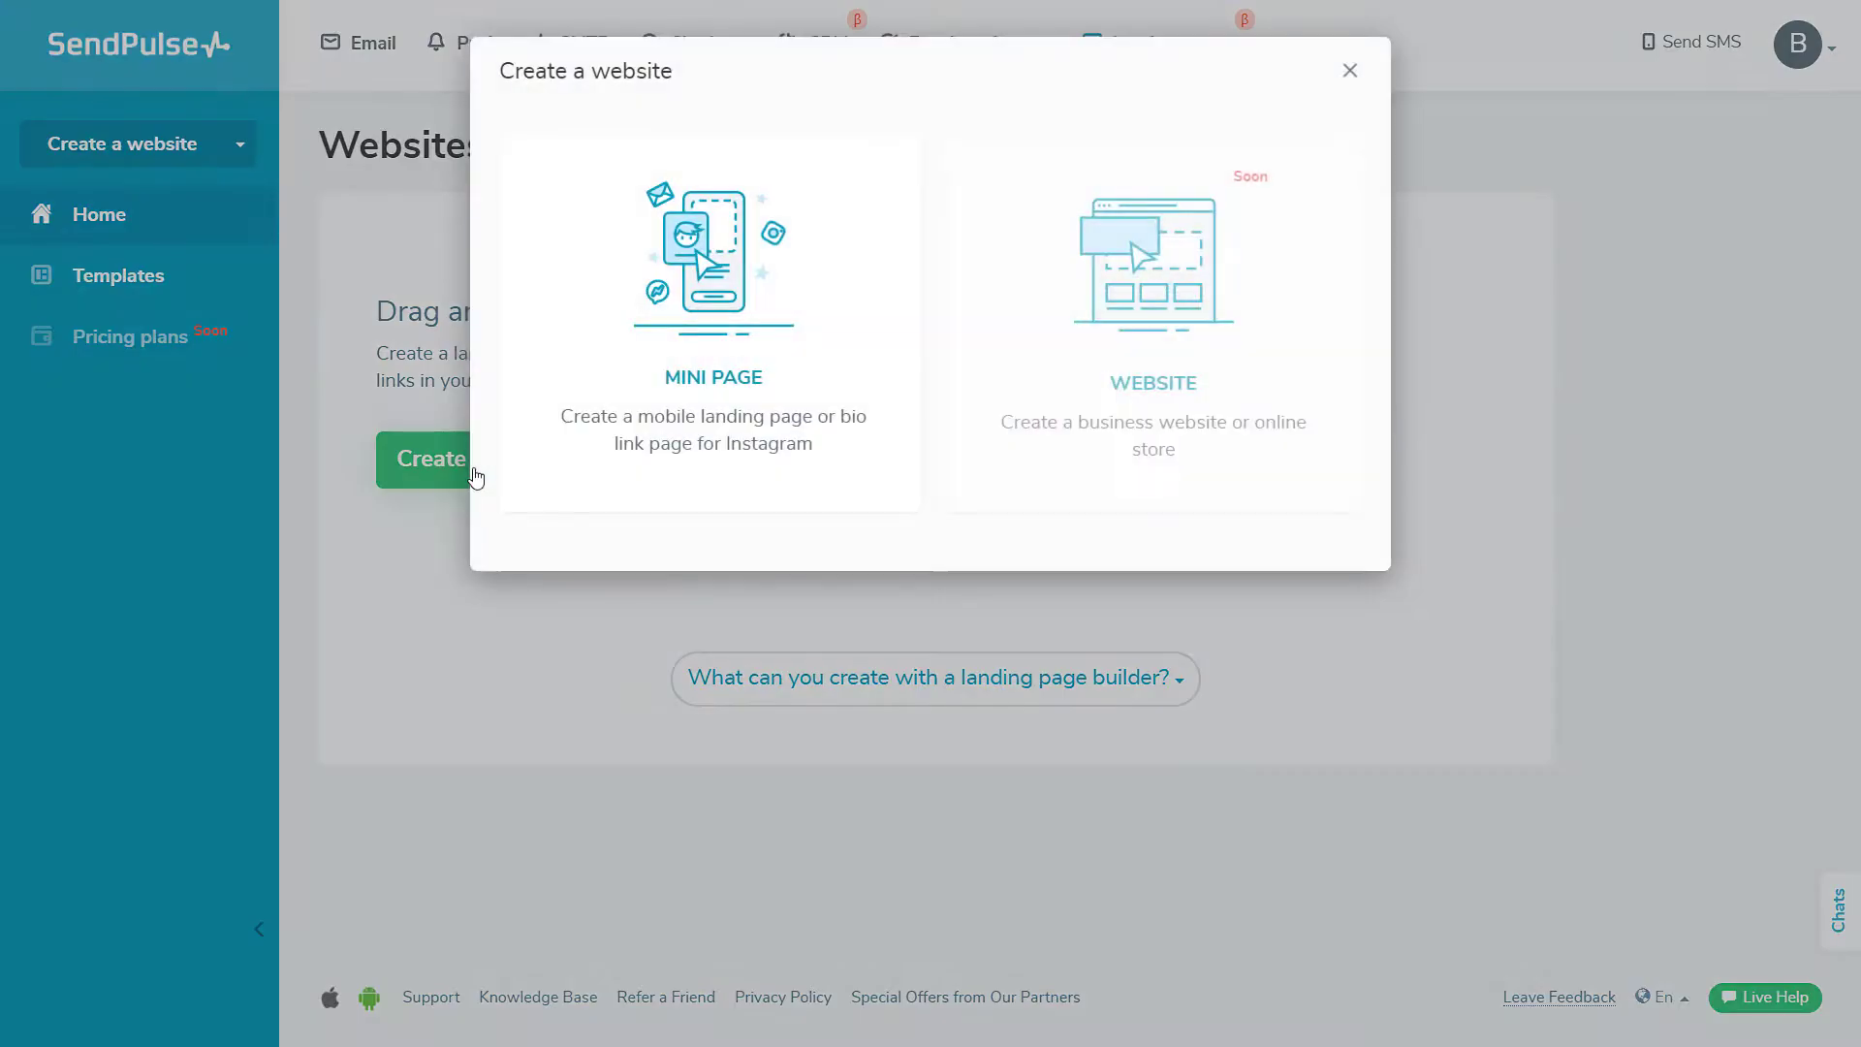
{"action": "left_click", "coordinate": [647, 364]}
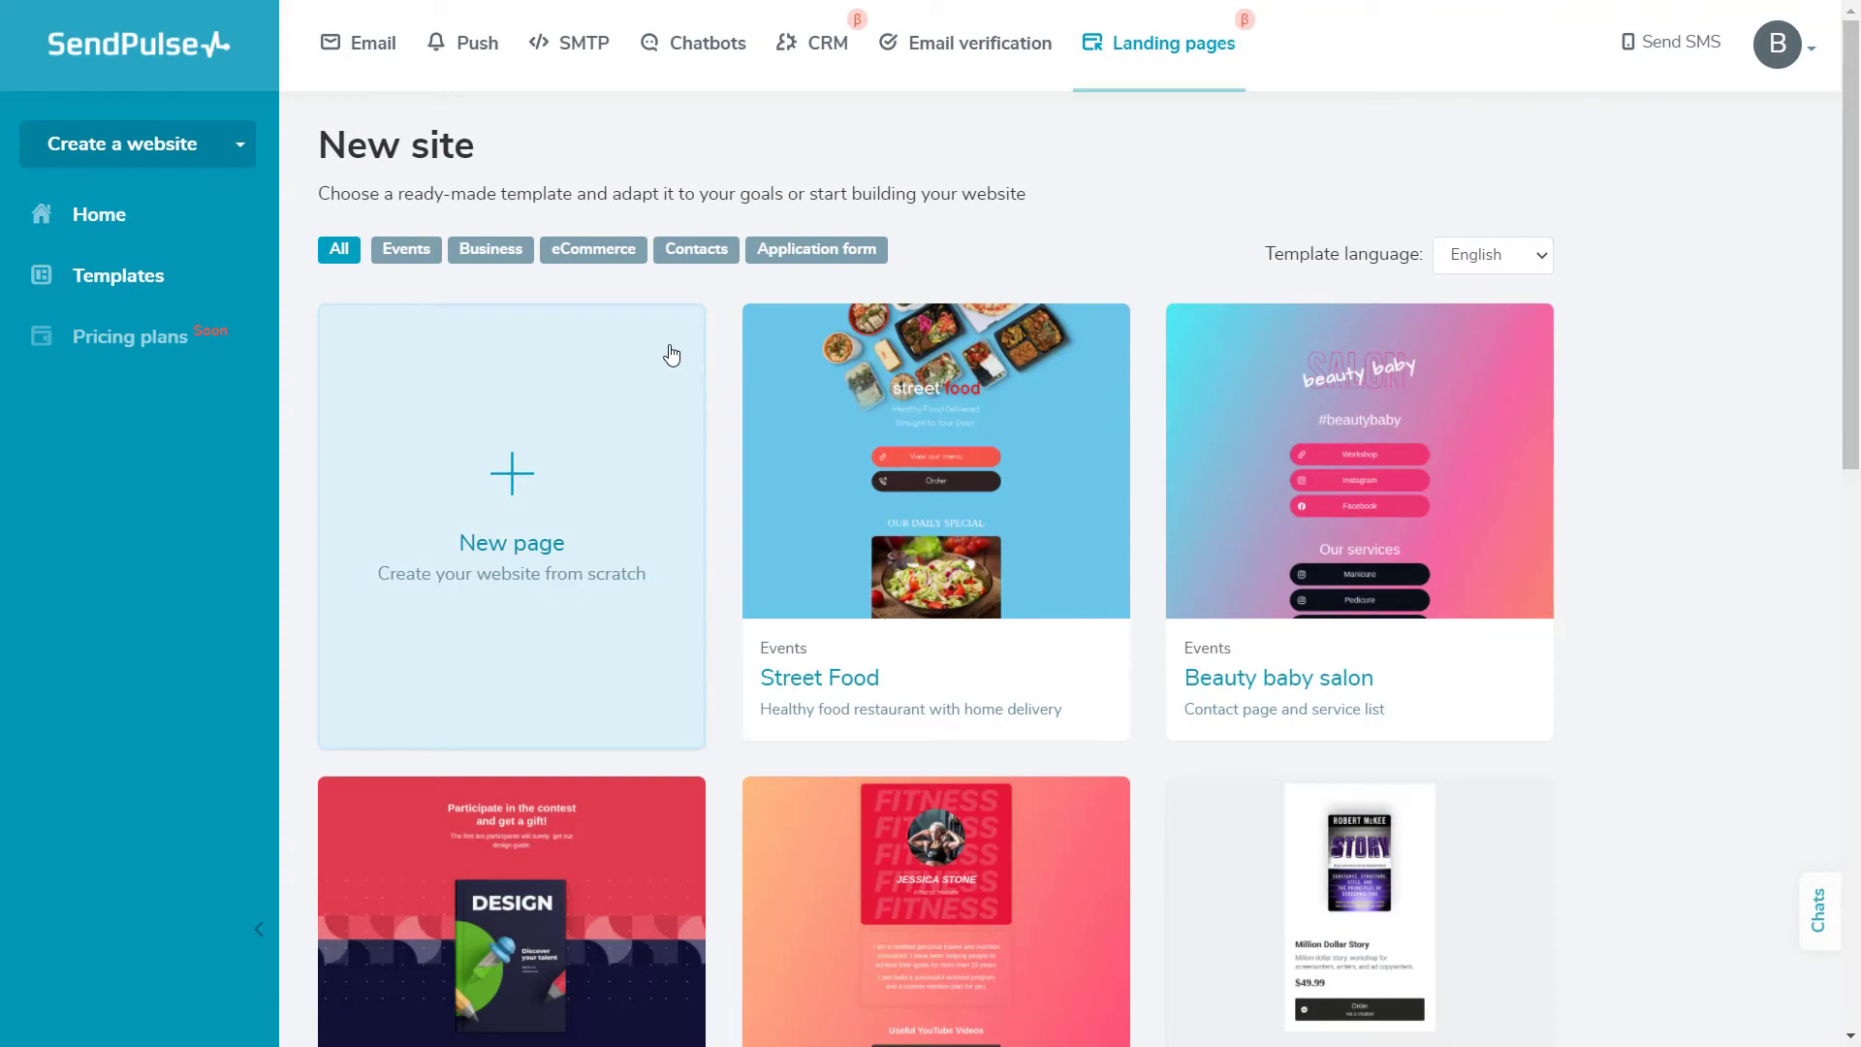
{"action": "scroll", "coordinate": [719, 415], "scroll_direction": "down", "scroll_amount": 10}
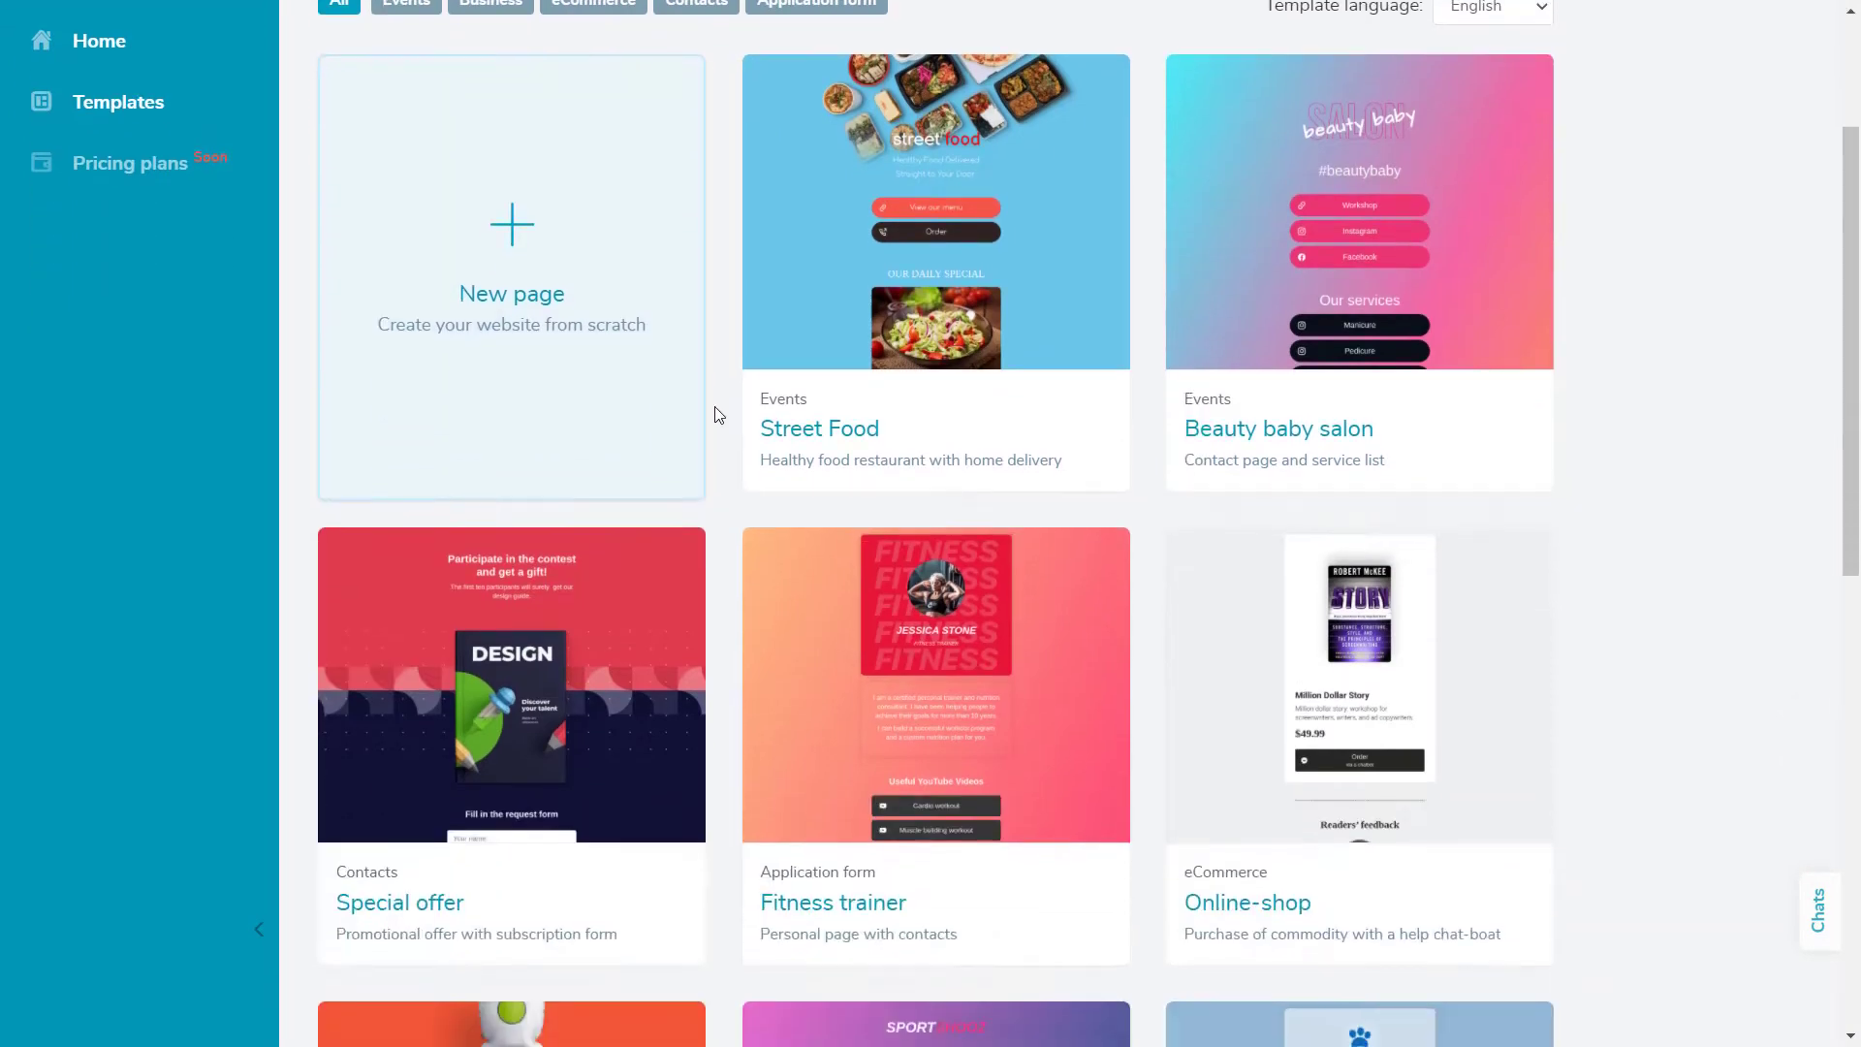
{"action": "scroll", "coordinate": [719, 415], "scroll_direction": "up", "scroll_amount": 6}
{"action": "scroll", "coordinate": [718, 415], "scroll_direction": "up", "scroll_amount": 5}
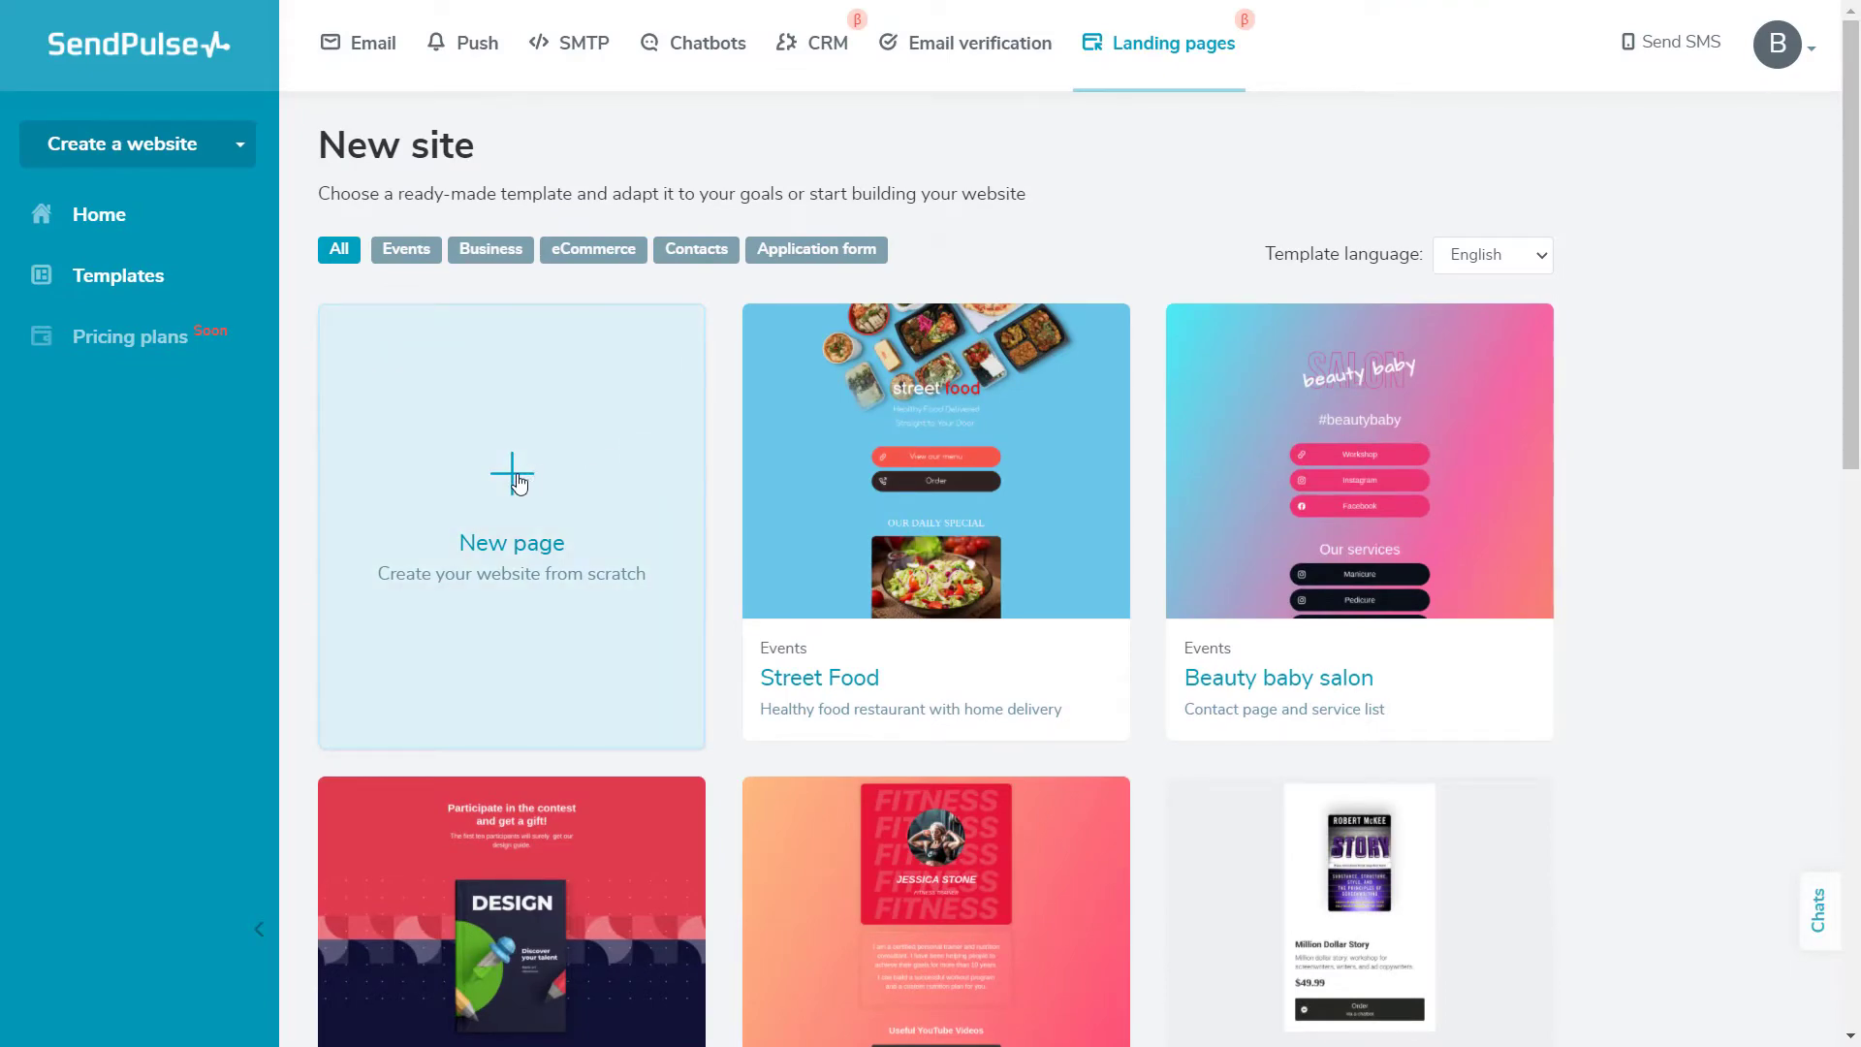
{"action": "left_click", "coordinate": [520, 481]}
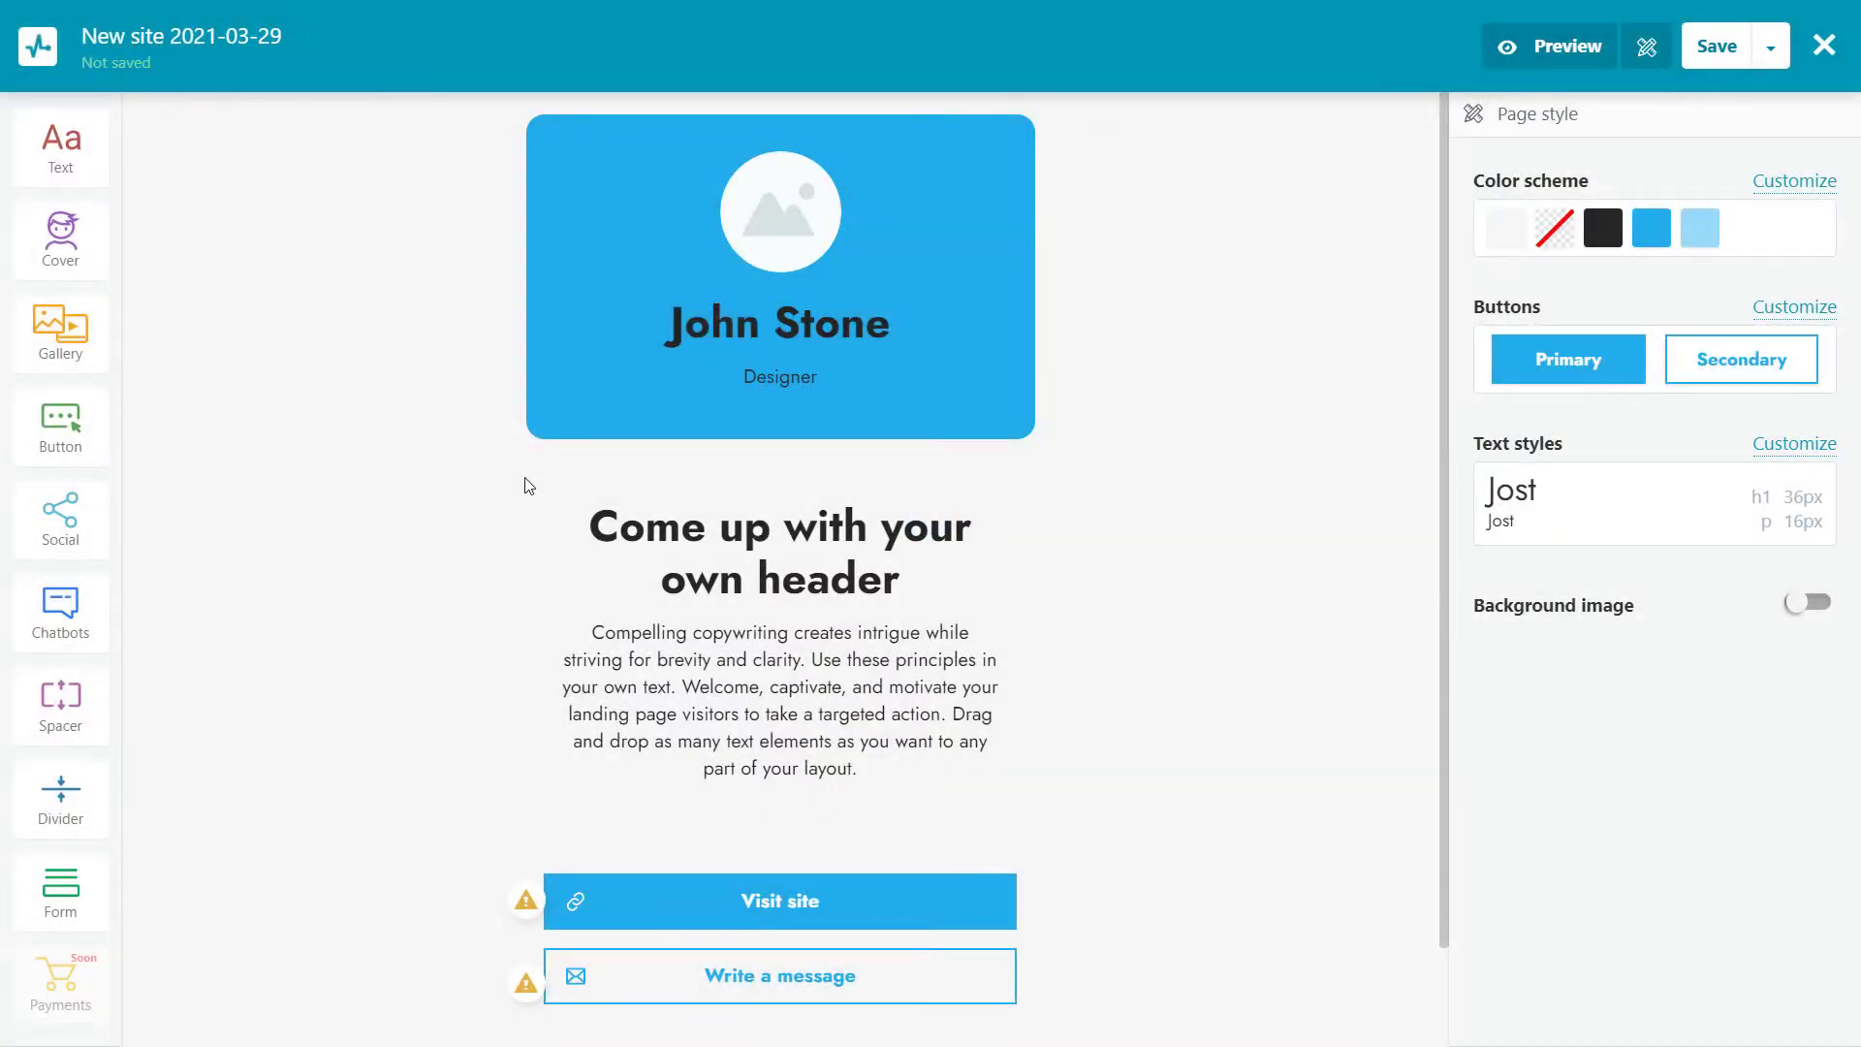
Set the color scheme's page background to a cyan-to-purple gradient
{"action": "left_click", "coordinate": [1790, 183]}
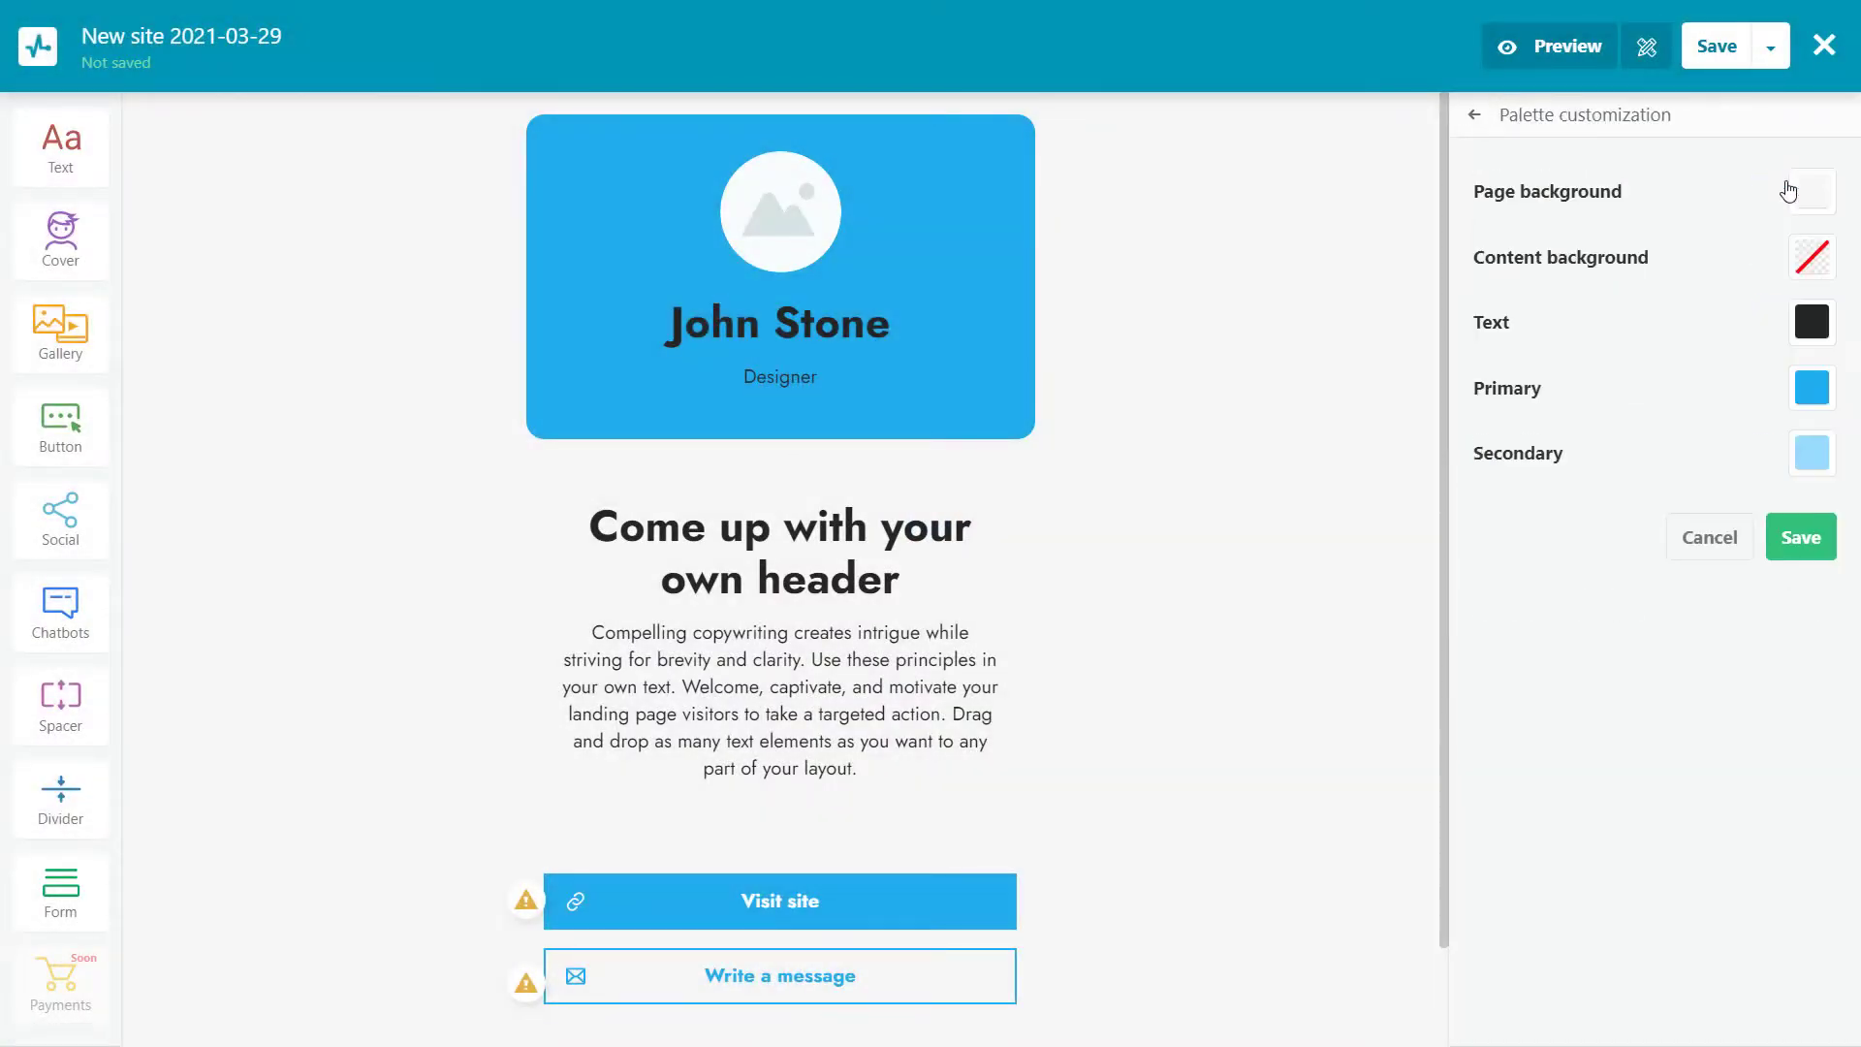
{"action": "left_click", "coordinate": [1812, 191]}
{"action": "left_click", "coordinate": [1713, 567]}
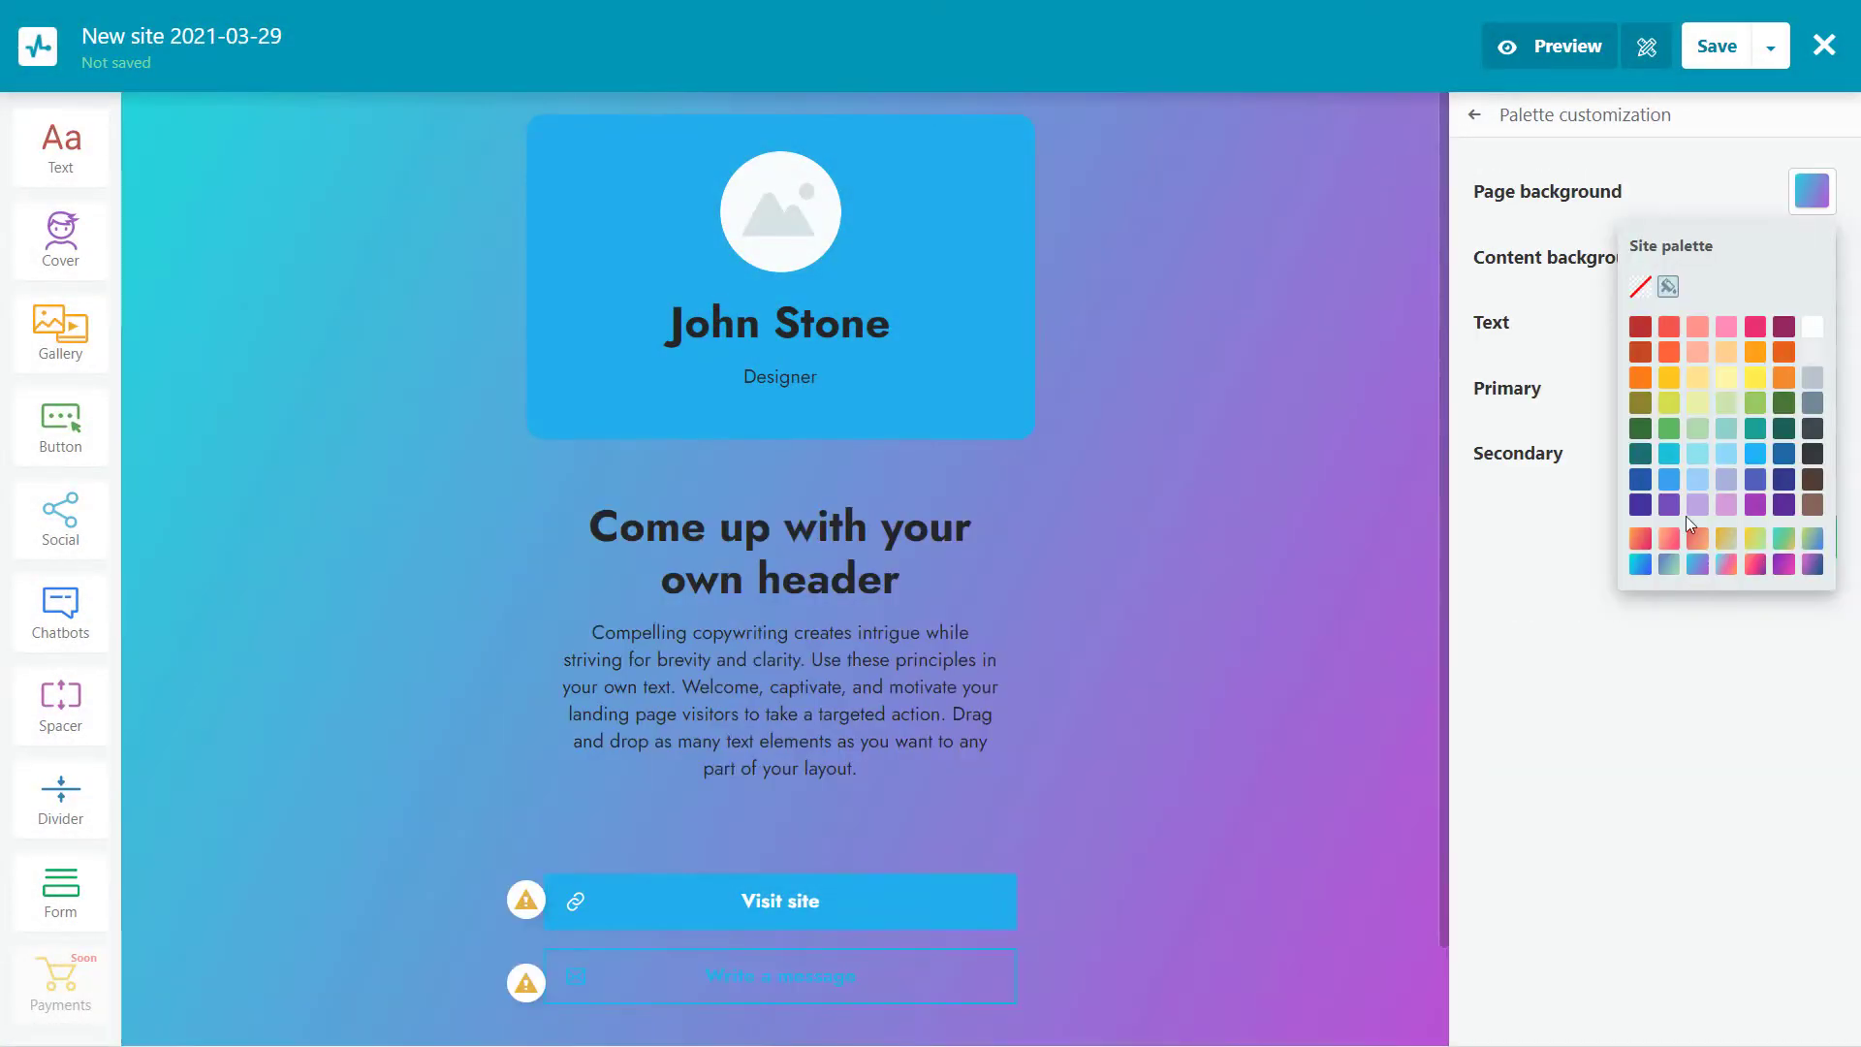
{"action": "left_click", "coordinate": [1801, 536]}
Choose a button style and keep the primary button background blue
{"action": "left_click", "coordinate": [1645, 371]}
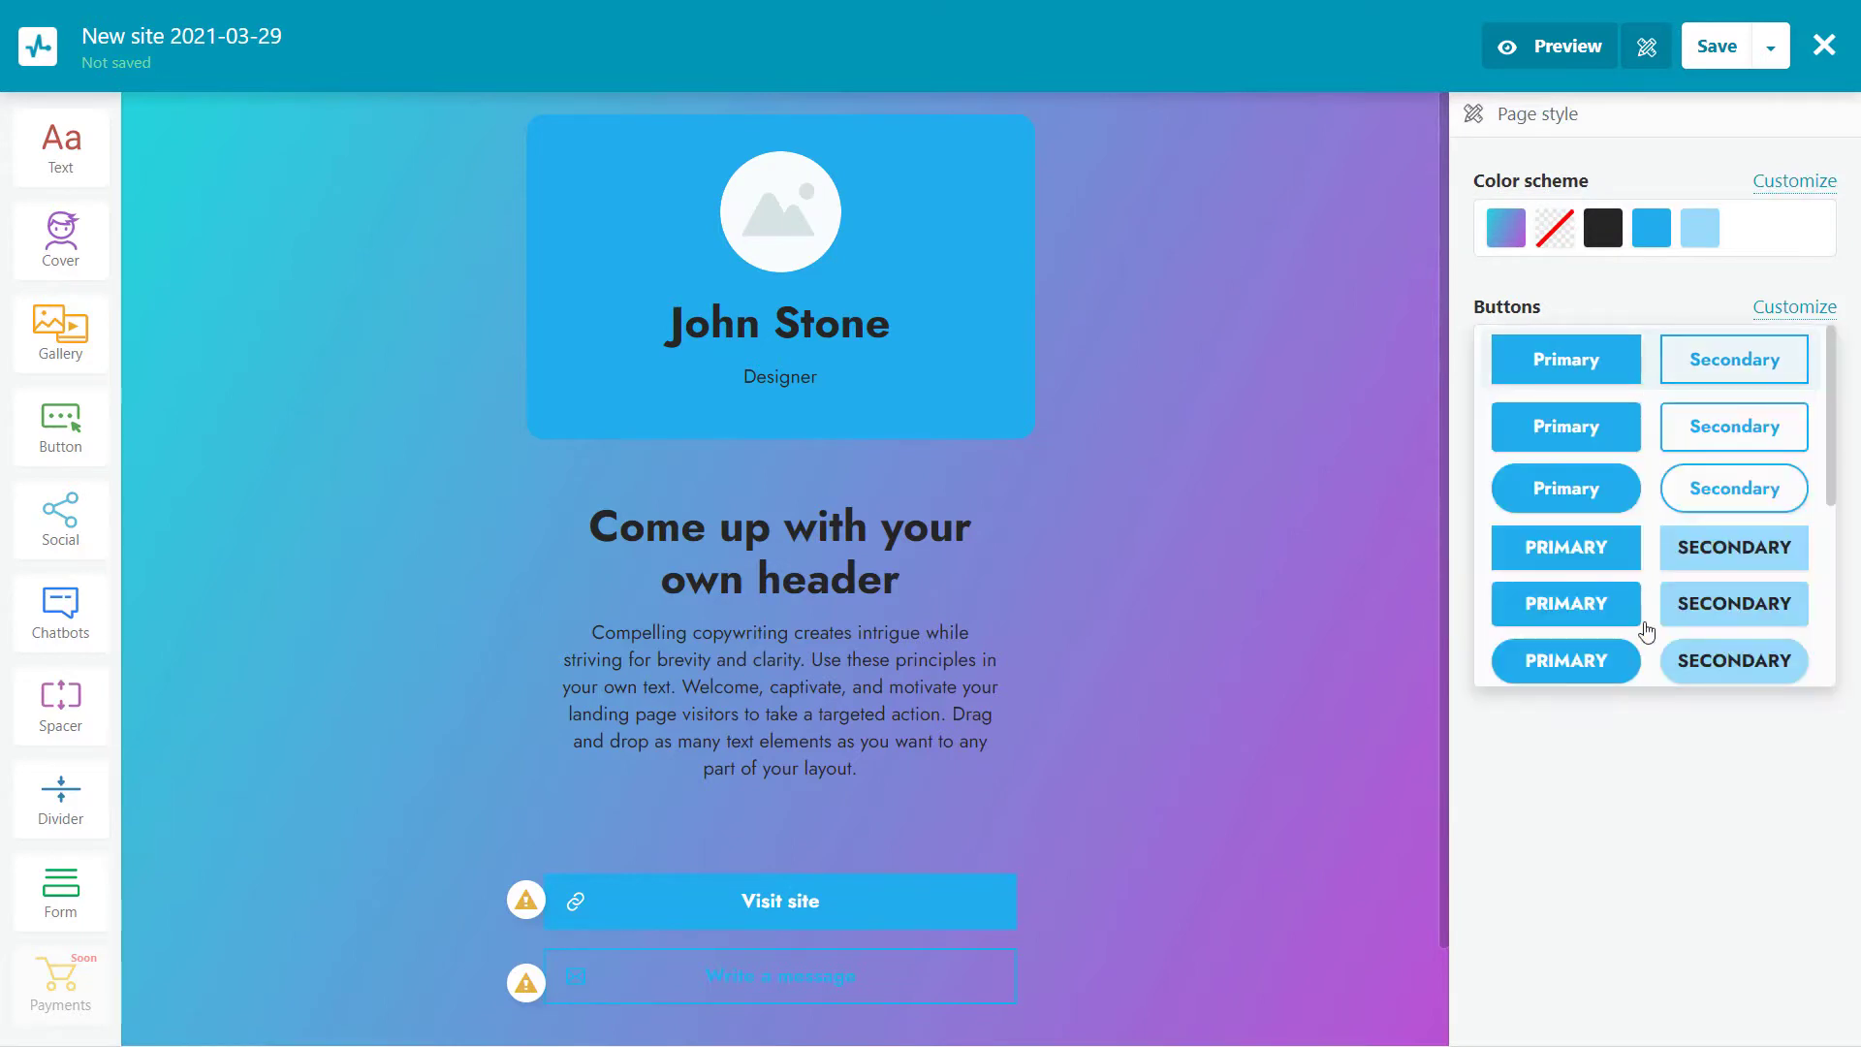
{"action": "left_click", "coordinate": [1615, 437]}
{"action": "left_click", "coordinate": [1783, 306]}
{"action": "left_click", "coordinate": [1812, 366]}
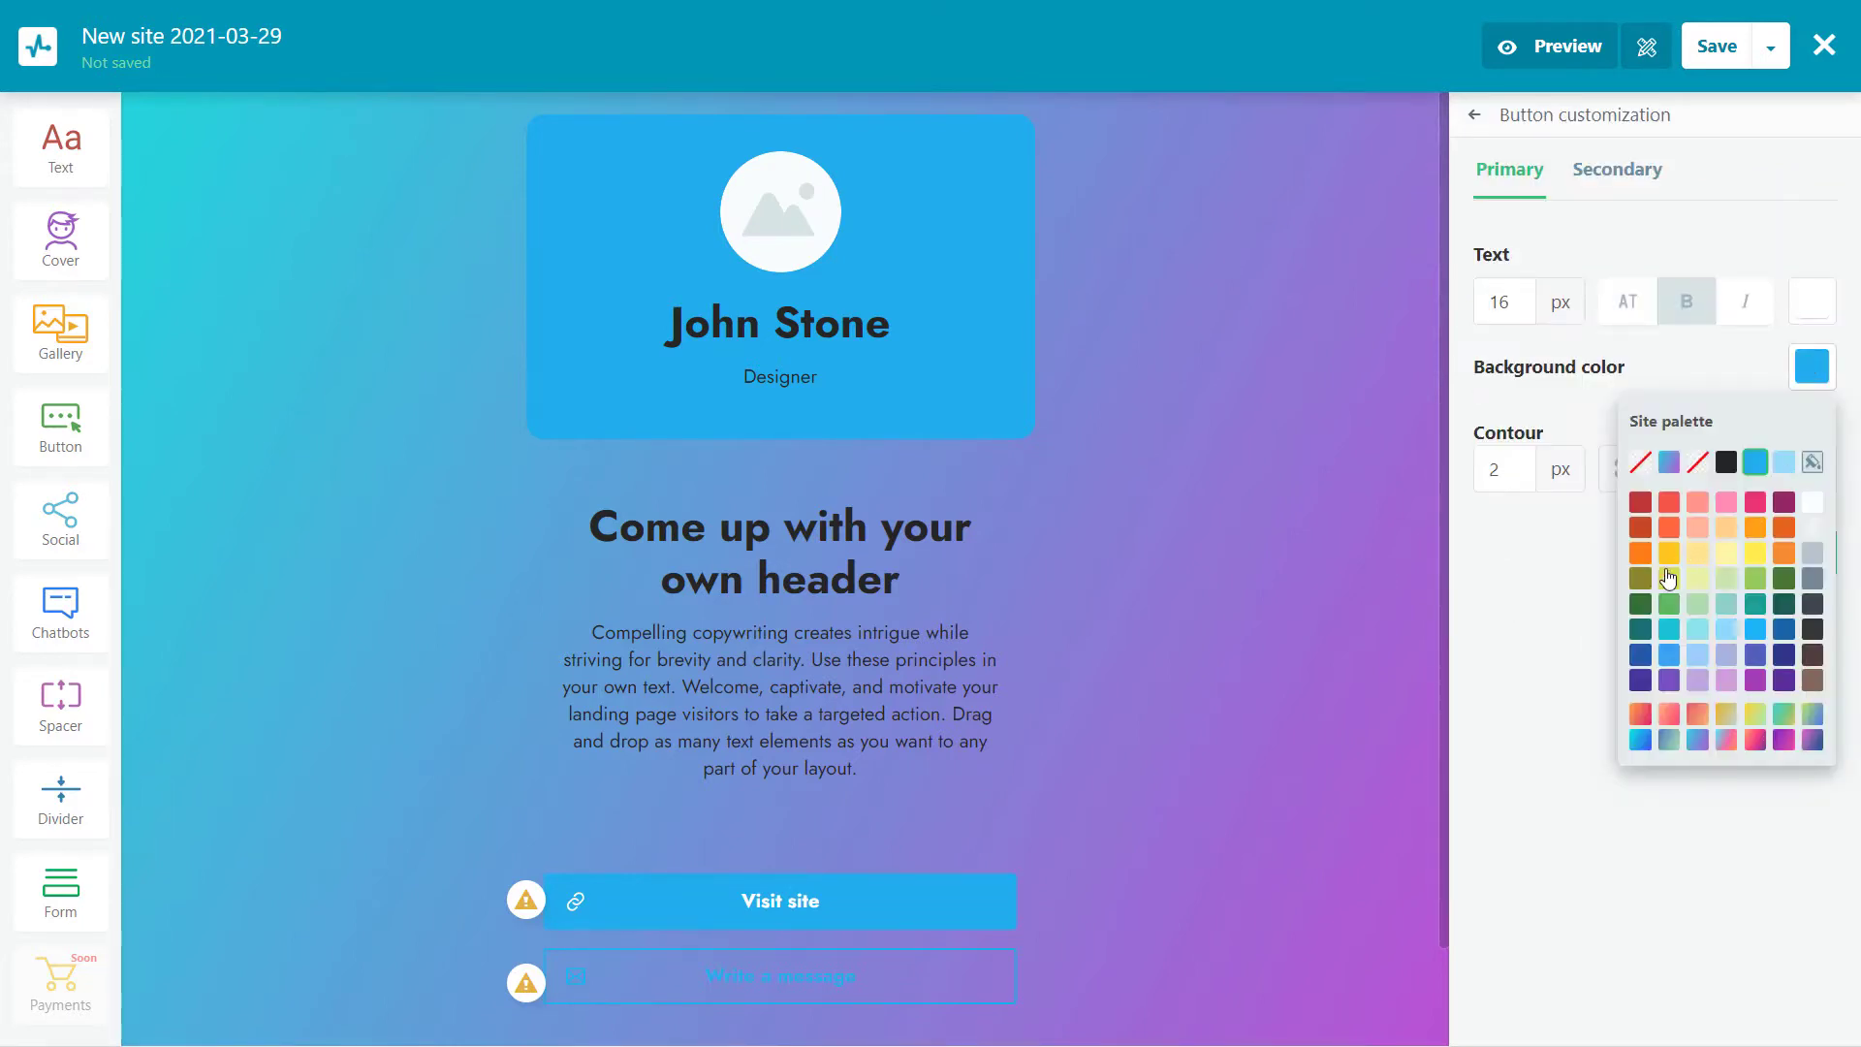
{"action": "left_click", "coordinate": [1665, 529]}
{"action": "left_click", "coordinate": [1754, 463]}
{"action": "left_click", "coordinate": [1677, 344]}
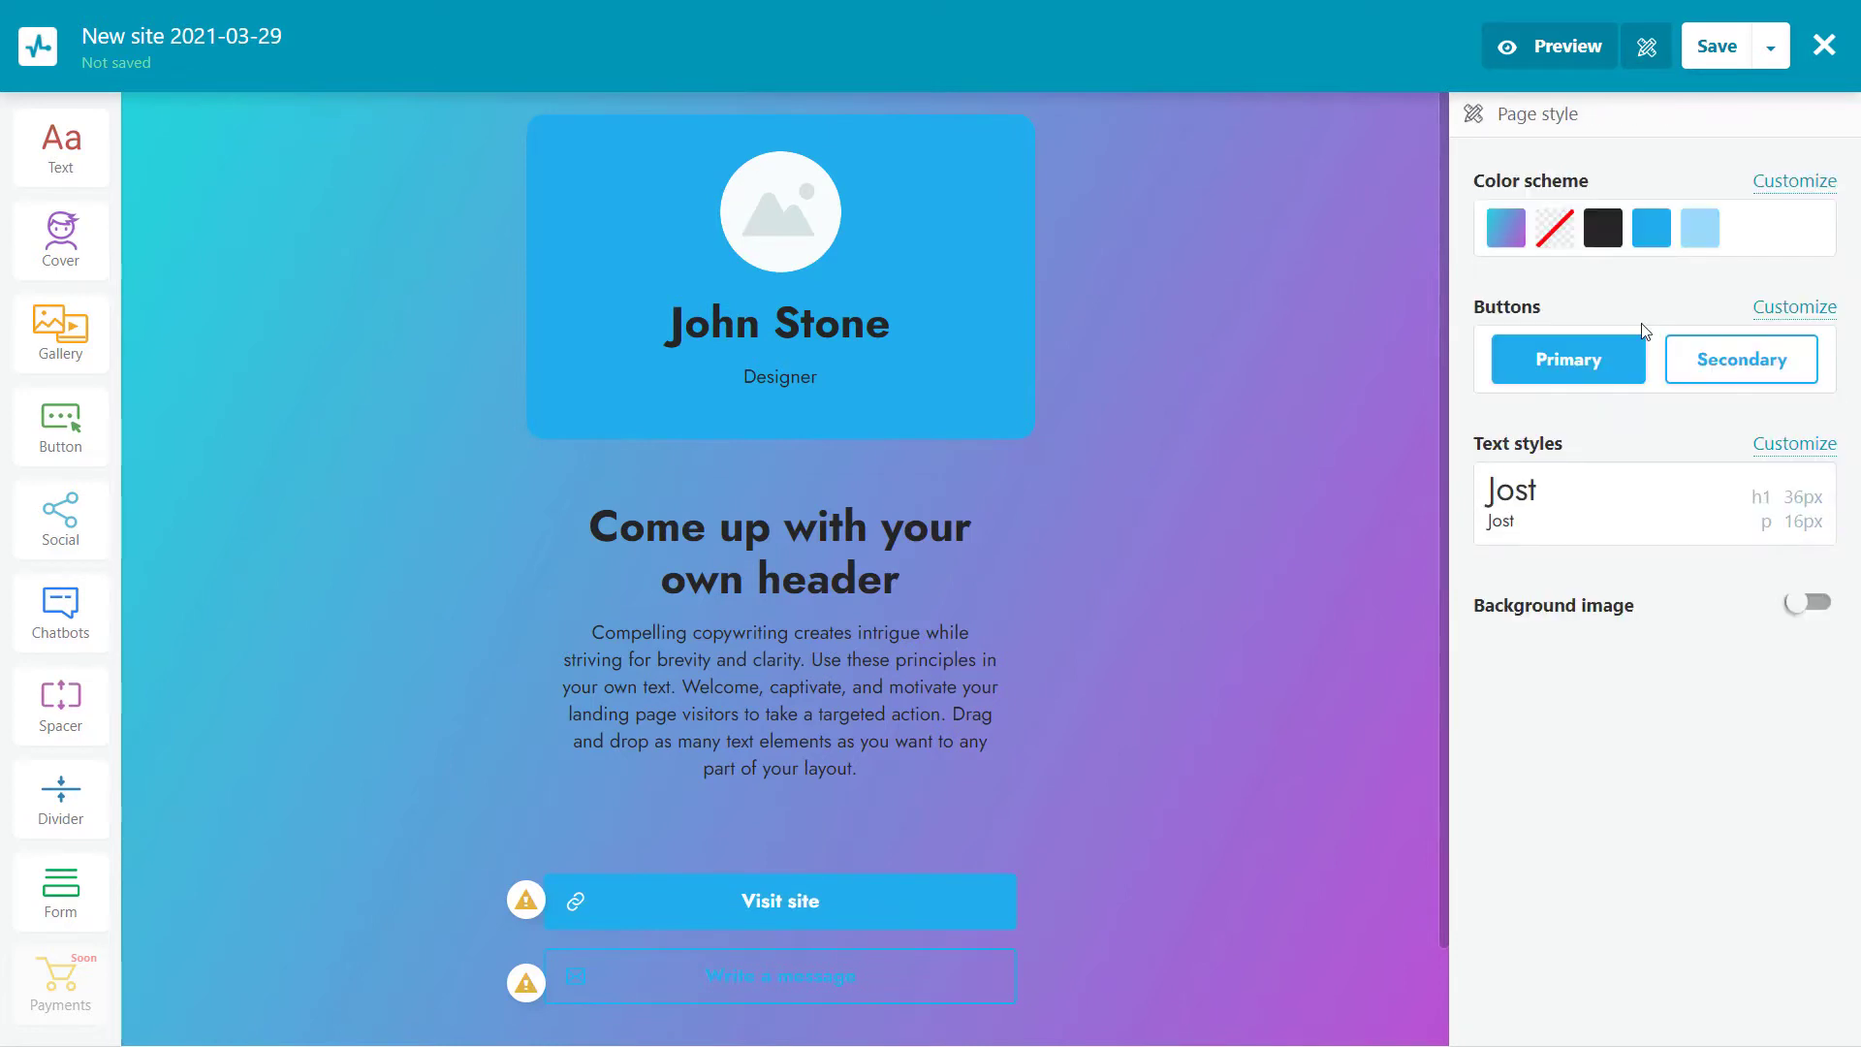
Set Heading 1 to 30px, keep Jost as the paragraph font, and leave the background image off
{"action": "left_click", "coordinate": [1795, 443]}
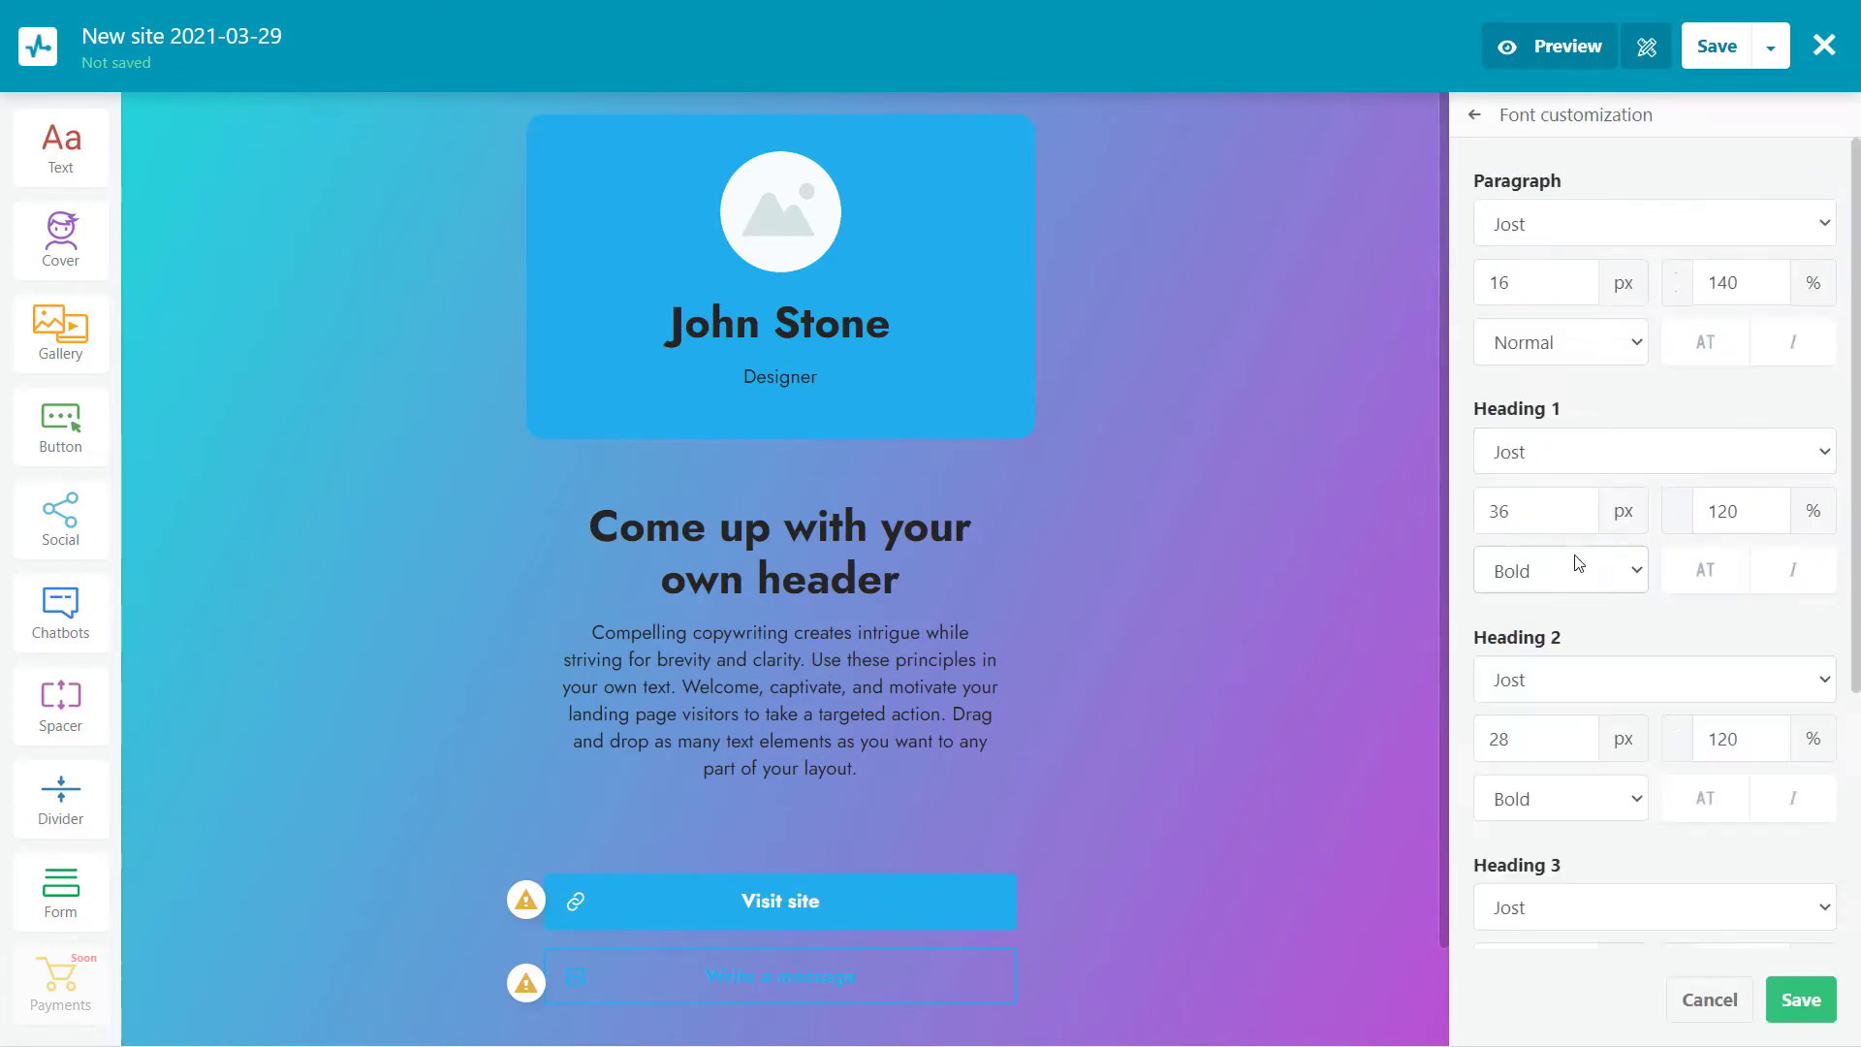
{"action": "left_click", "coordinate": [1583, 519]}
{"action": "left_click", "coordinate": [1583, 518]}
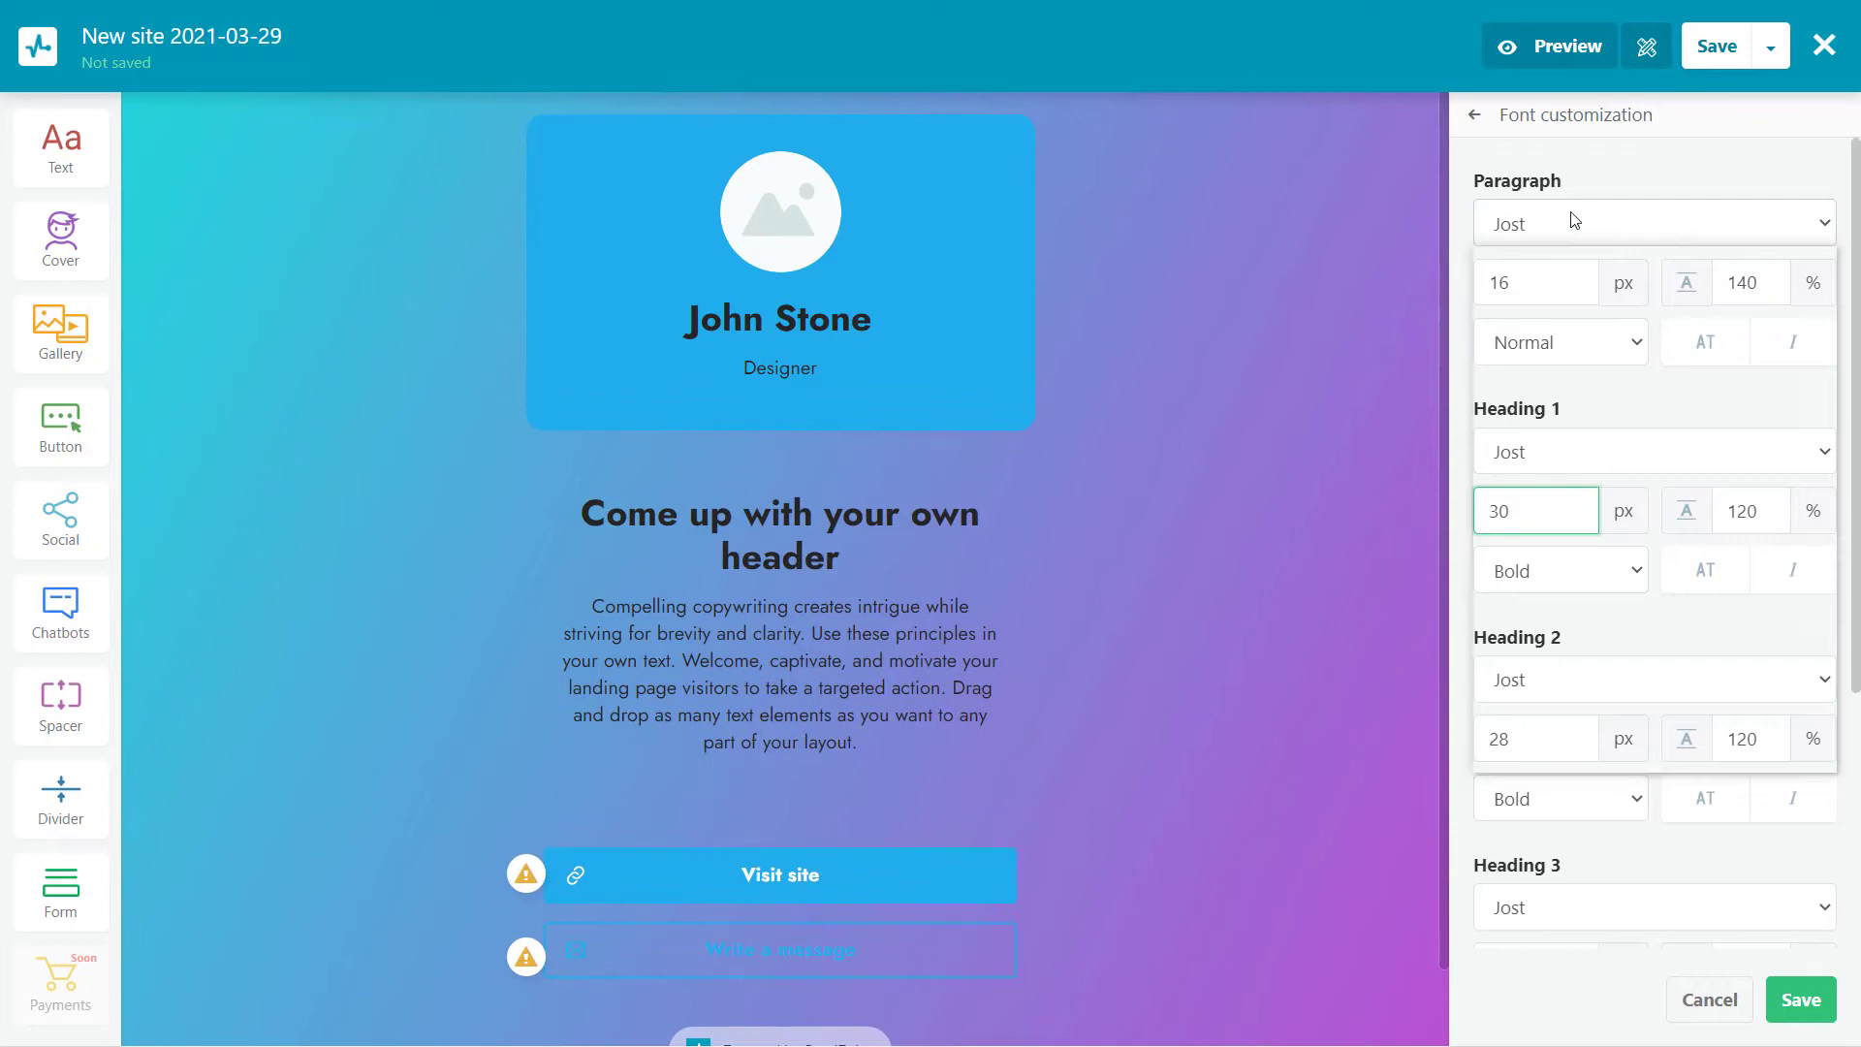
{"action": "left_click", "coordinate": [1570, 223]}
{"action": "left_click", "coordinate": [1579, 522]}
{"action": "left_click", "coordinate": [1801, 999]}
{"action": "left_click", "coordinate": [1809, 605]}
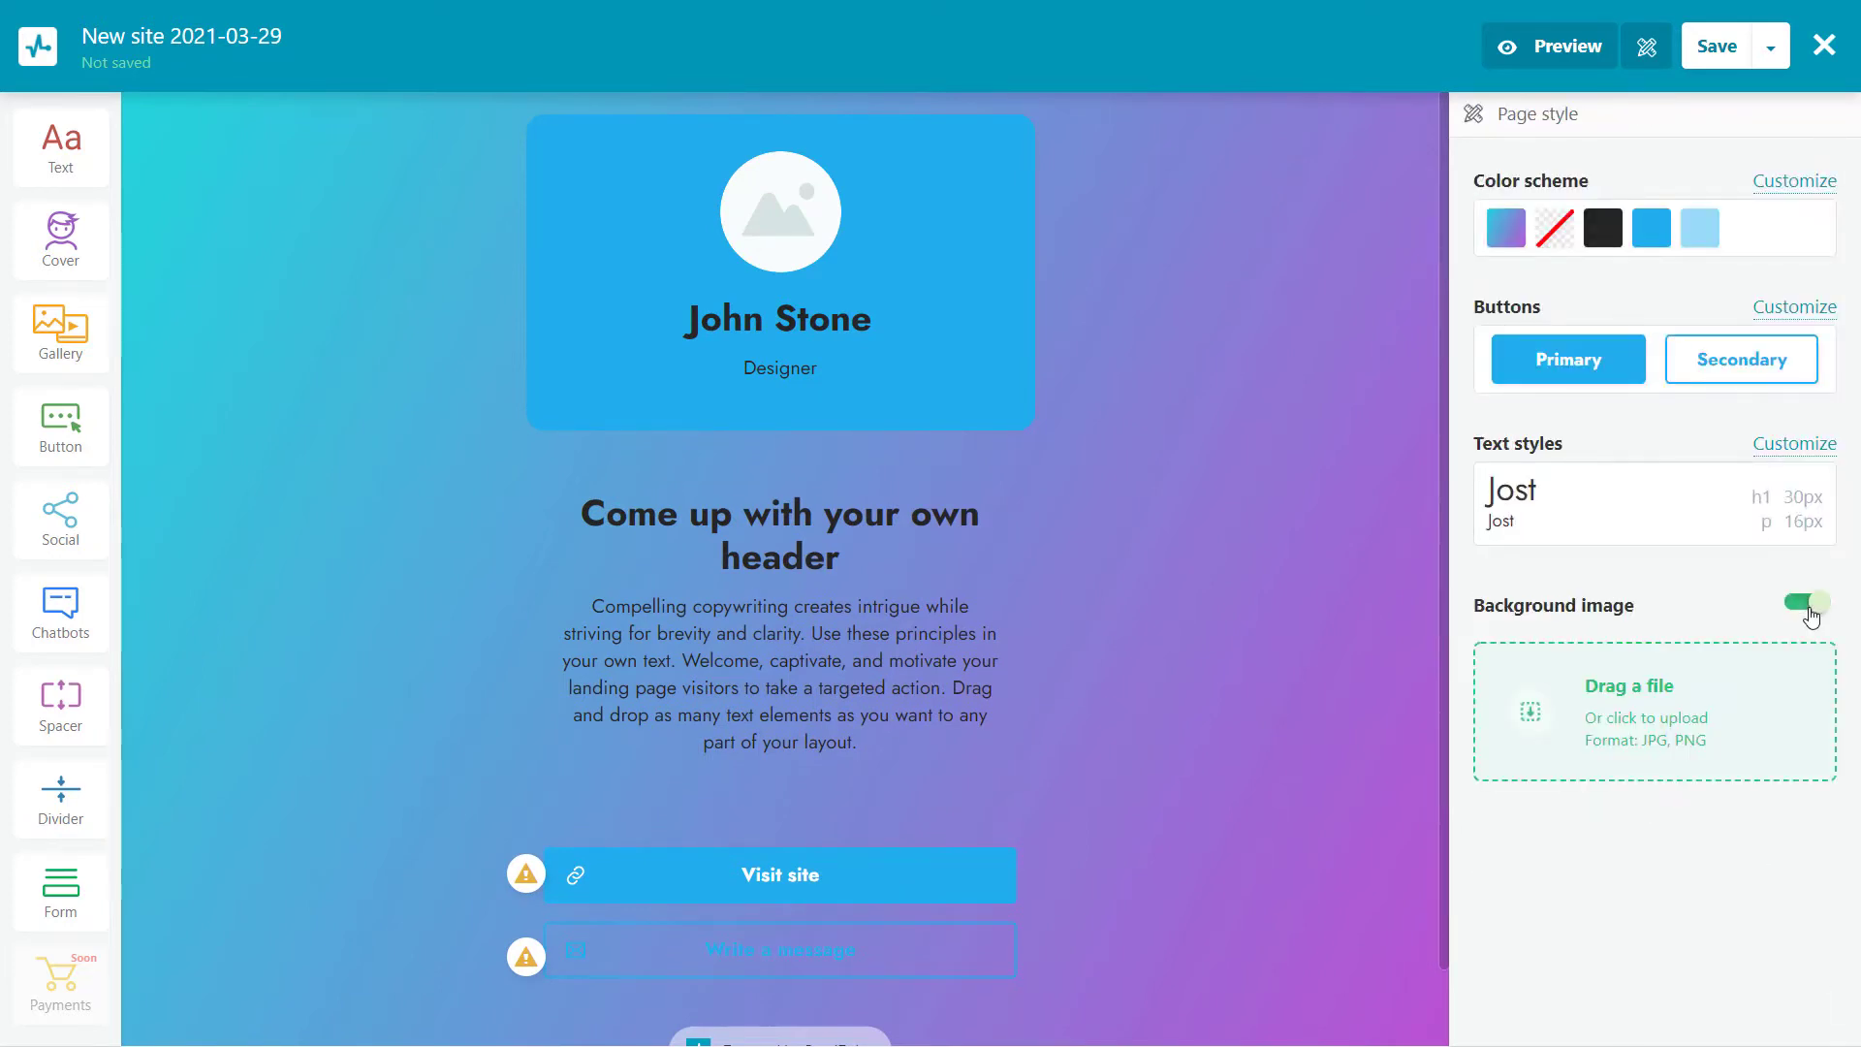
{"action": "left_click", "coordinate": [1809, 605]}
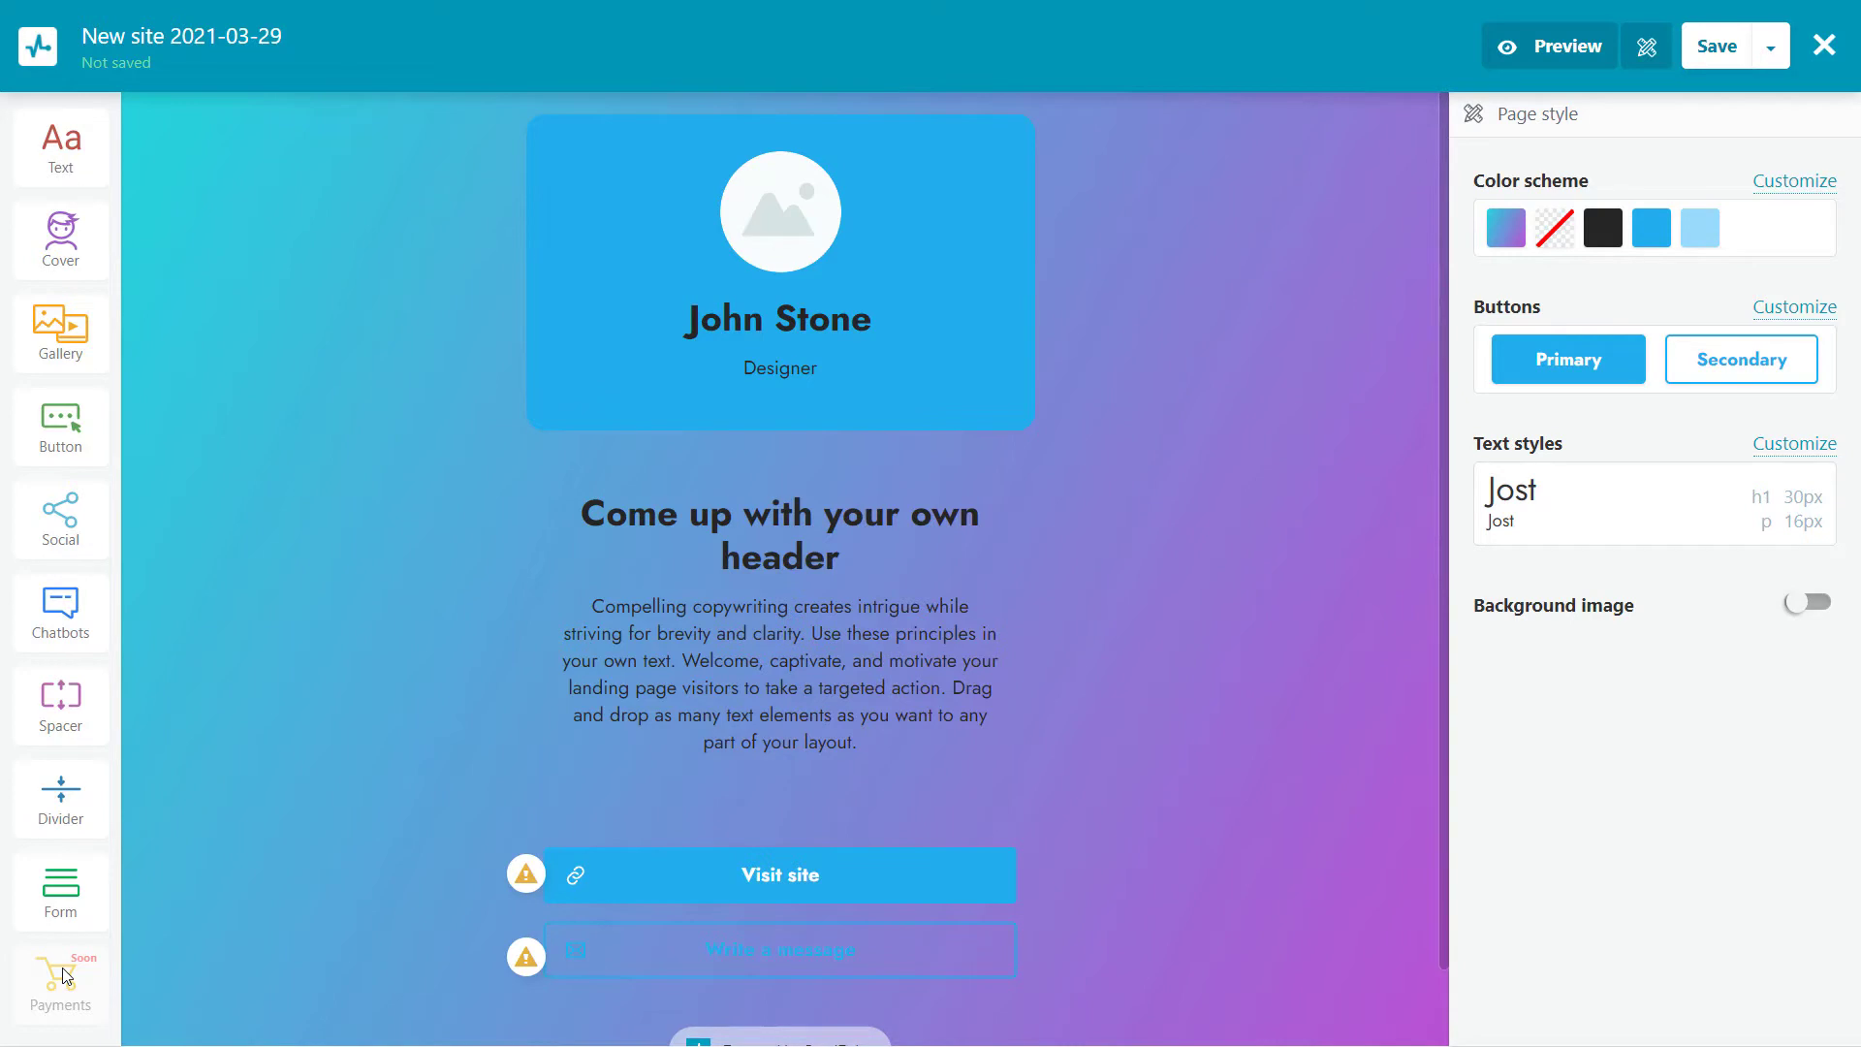
Drag a Text element to the top of the page, above the profile card
{"action": "left_click_drag", "start_coordinate": [60, 146], "coordinate": [704, 181]}
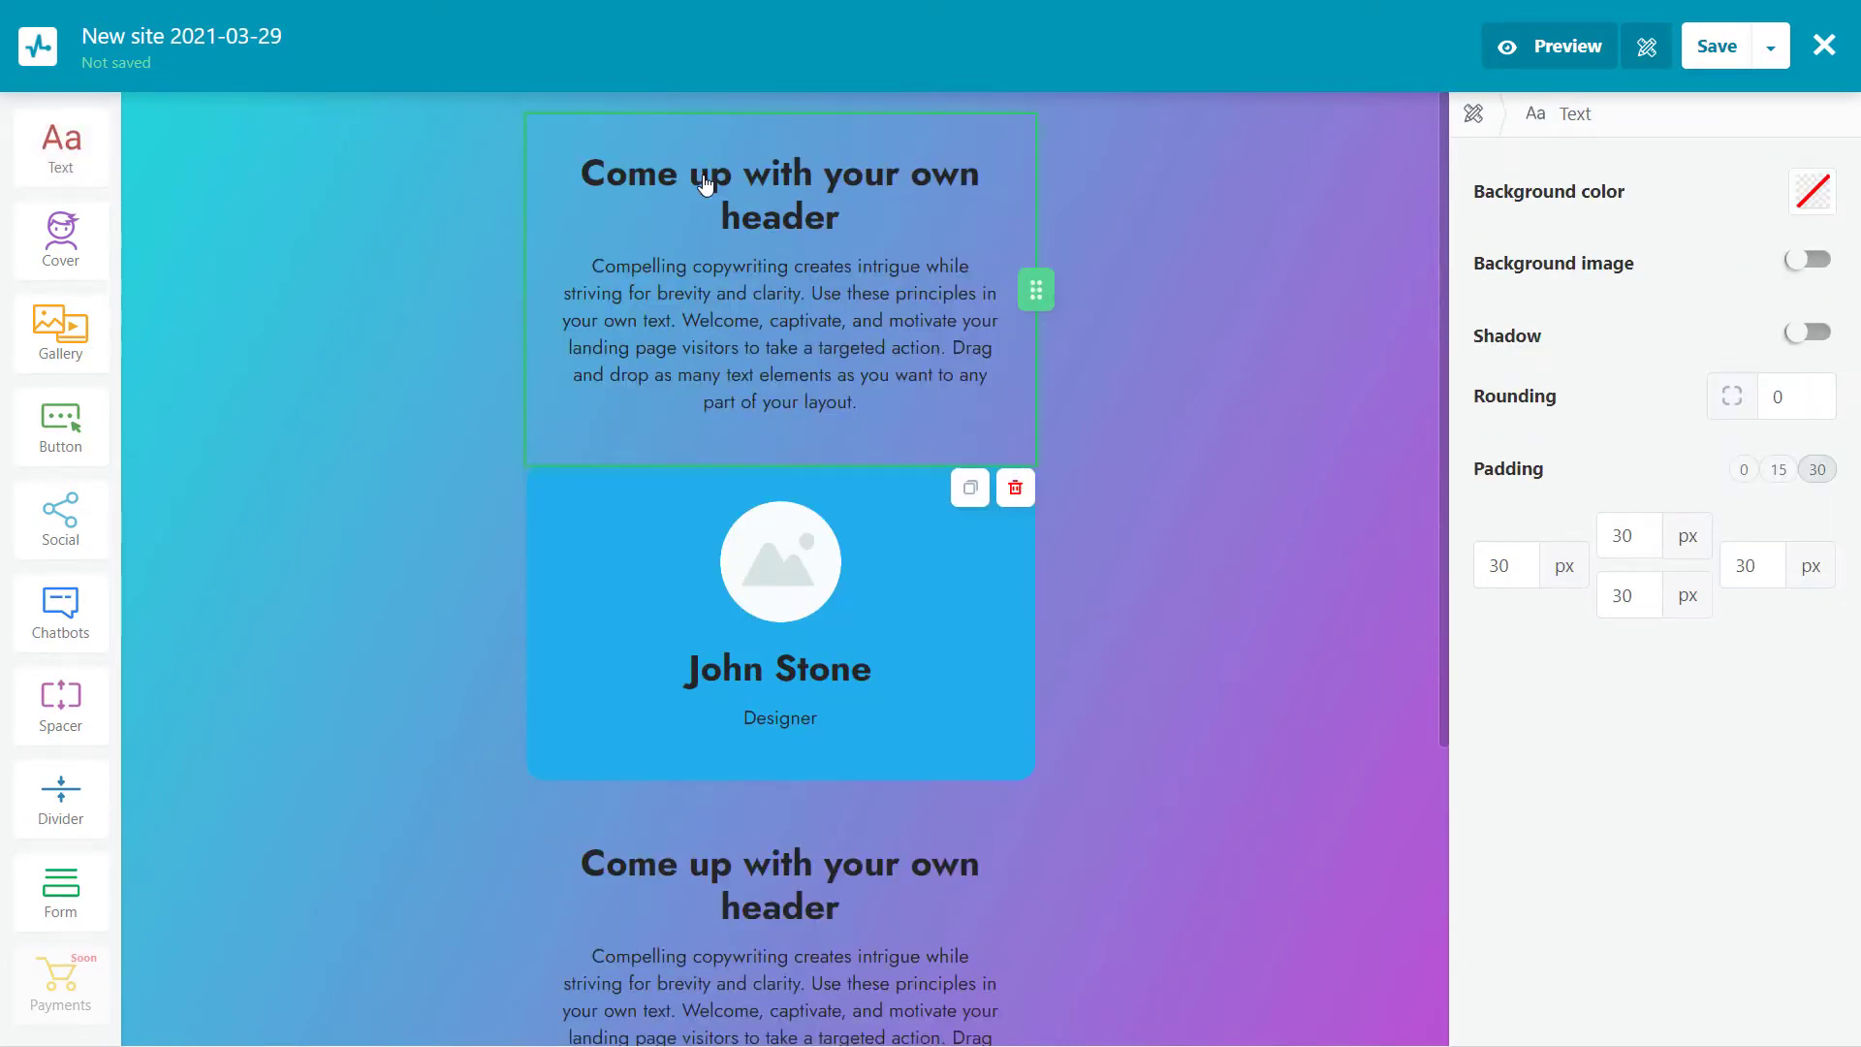
Make the top block read 'How to create a landing page with SendPulse' and 'April 8th at 11:00 PM', with 15 padding
{"action": "left_click_drag", "start_coordinate": [844, 217], "coordinate": [591, 193]}
{"action": "type", "text": "How to create a landing page with SendPulse"}
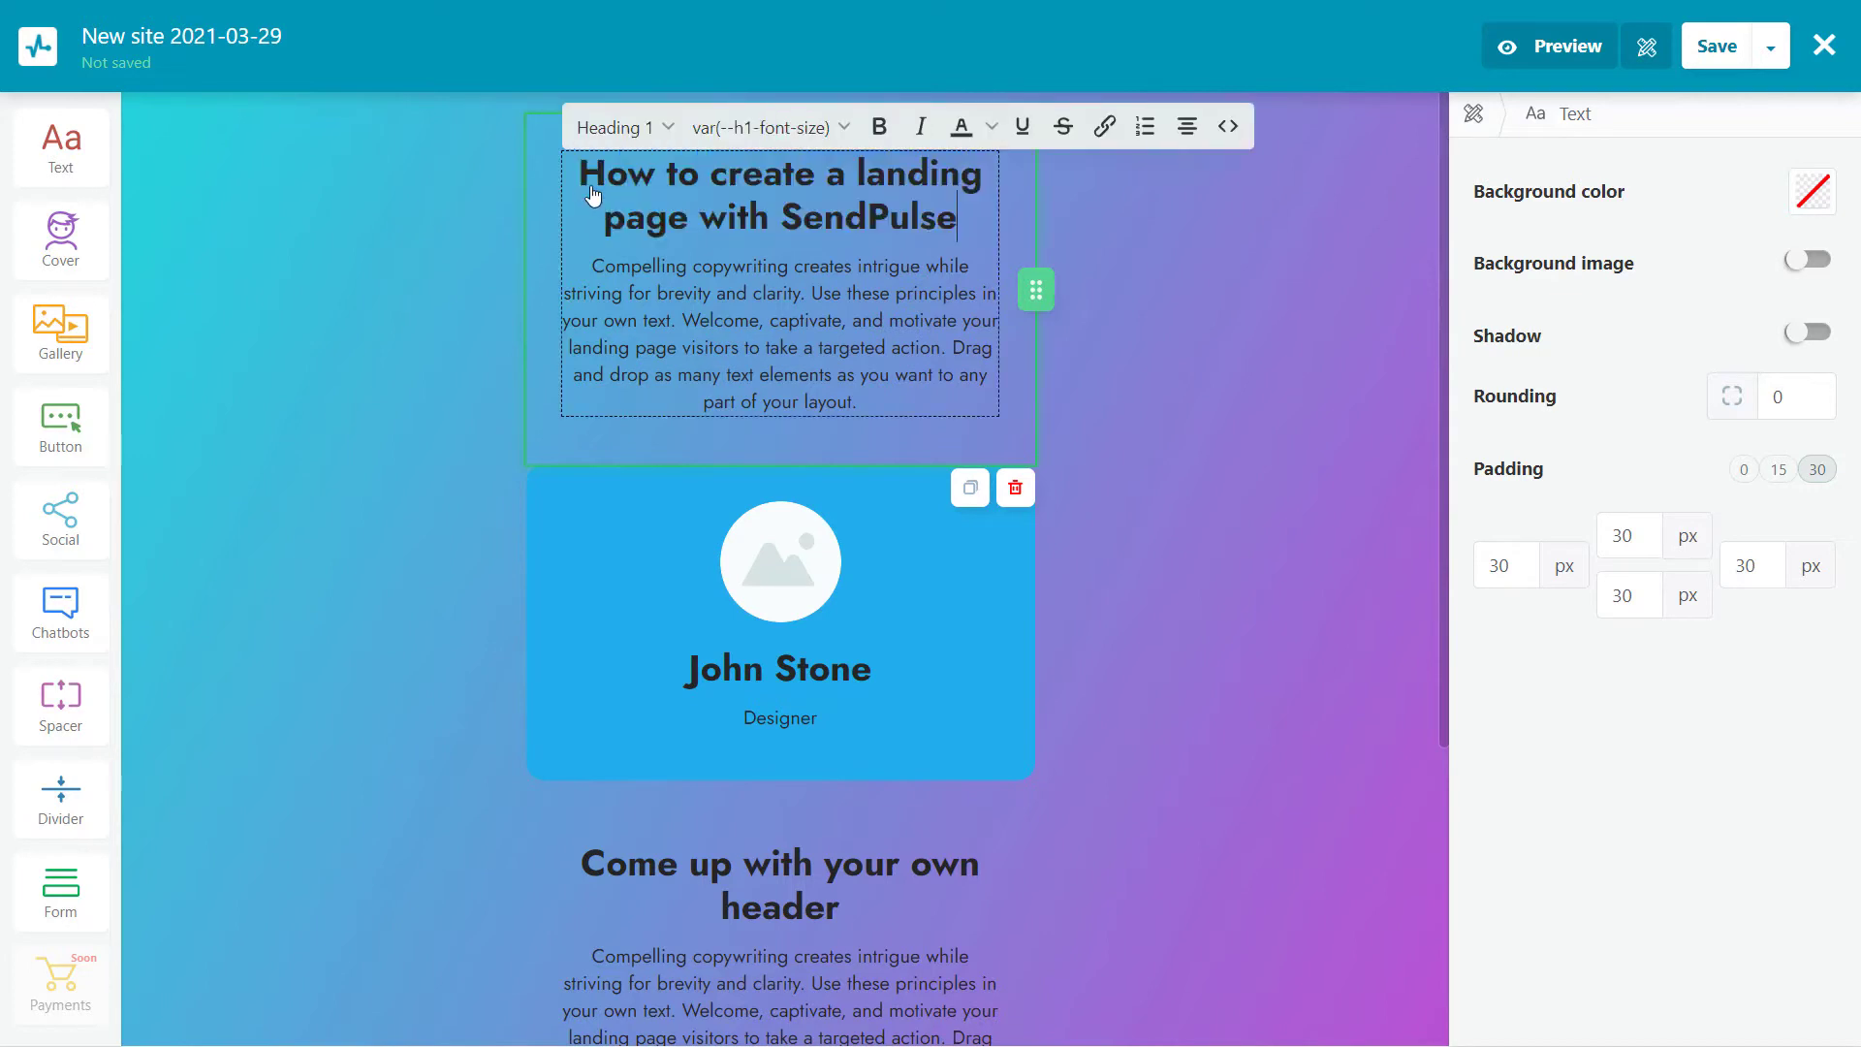
{"action": "left_click_drag", "start_coordinate": [859, 401], "coordinate": [584, 281]}
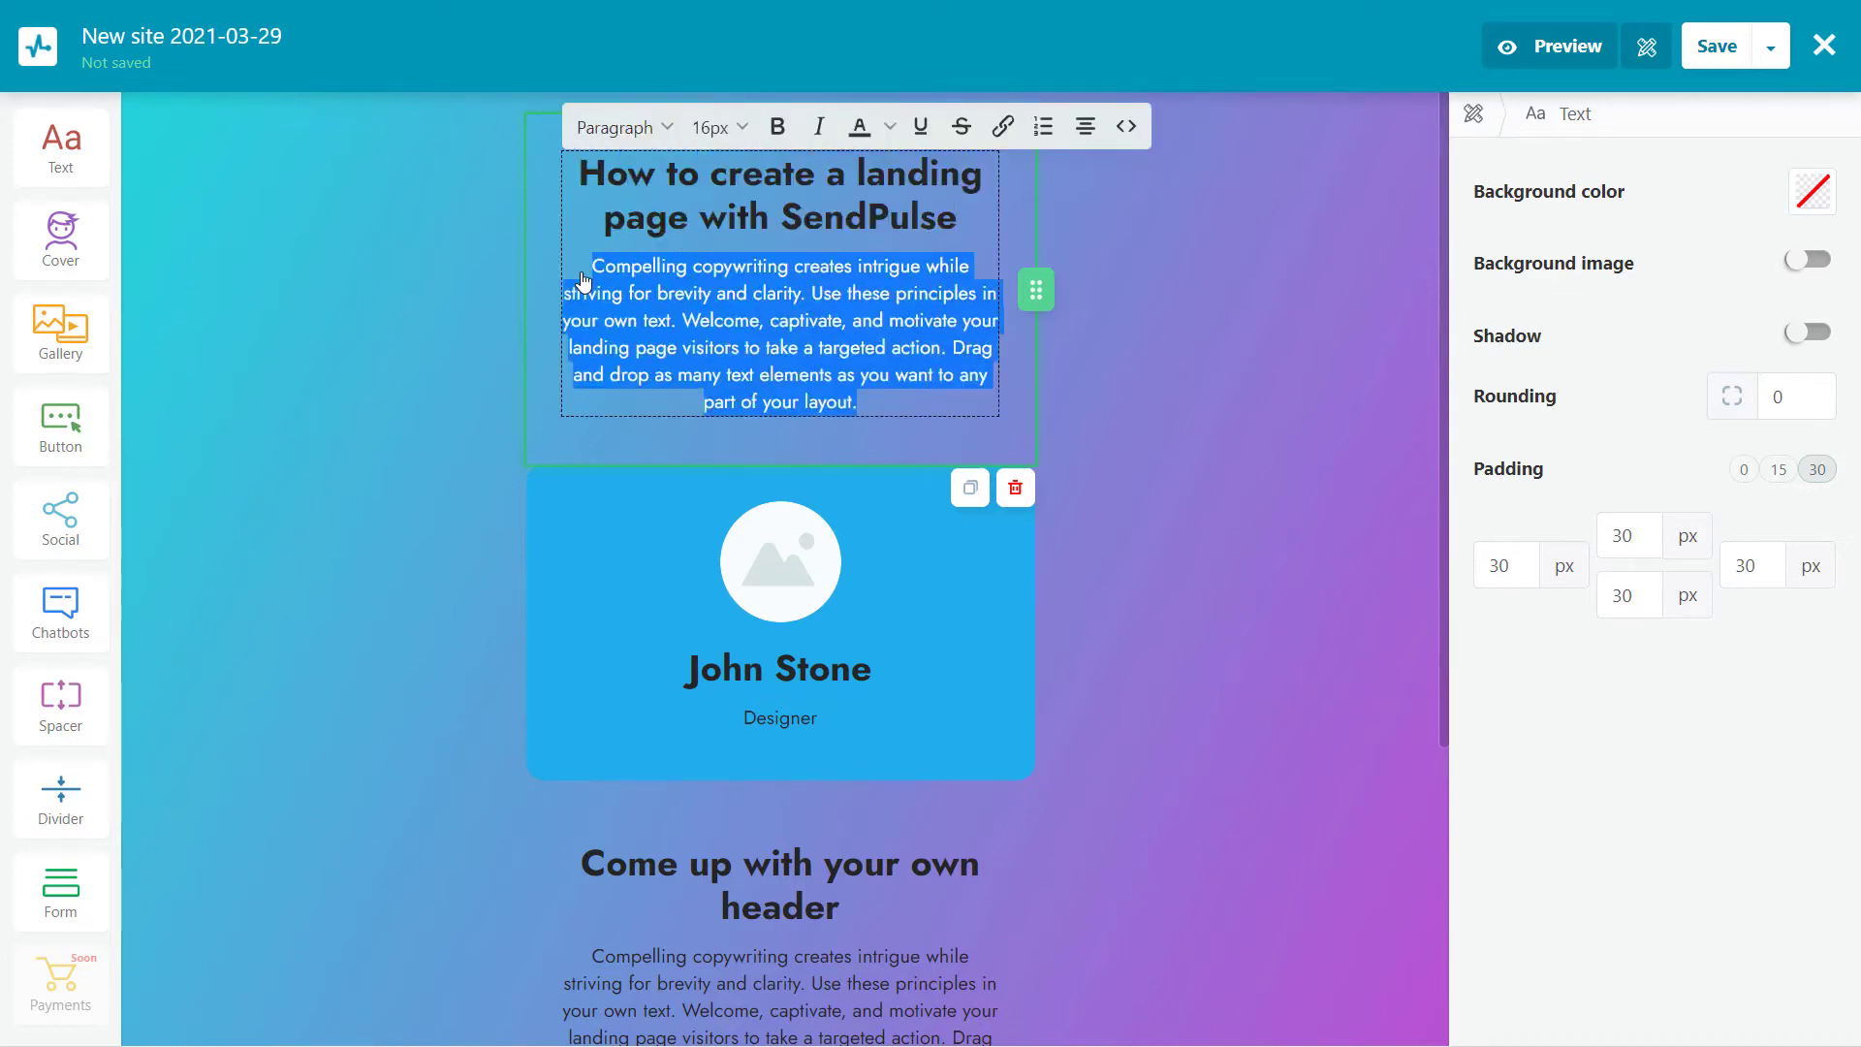
{"action": "type", "text": "April 8th at 11:00 PM"}
{"action": "key", "text": "ctrl+a"}
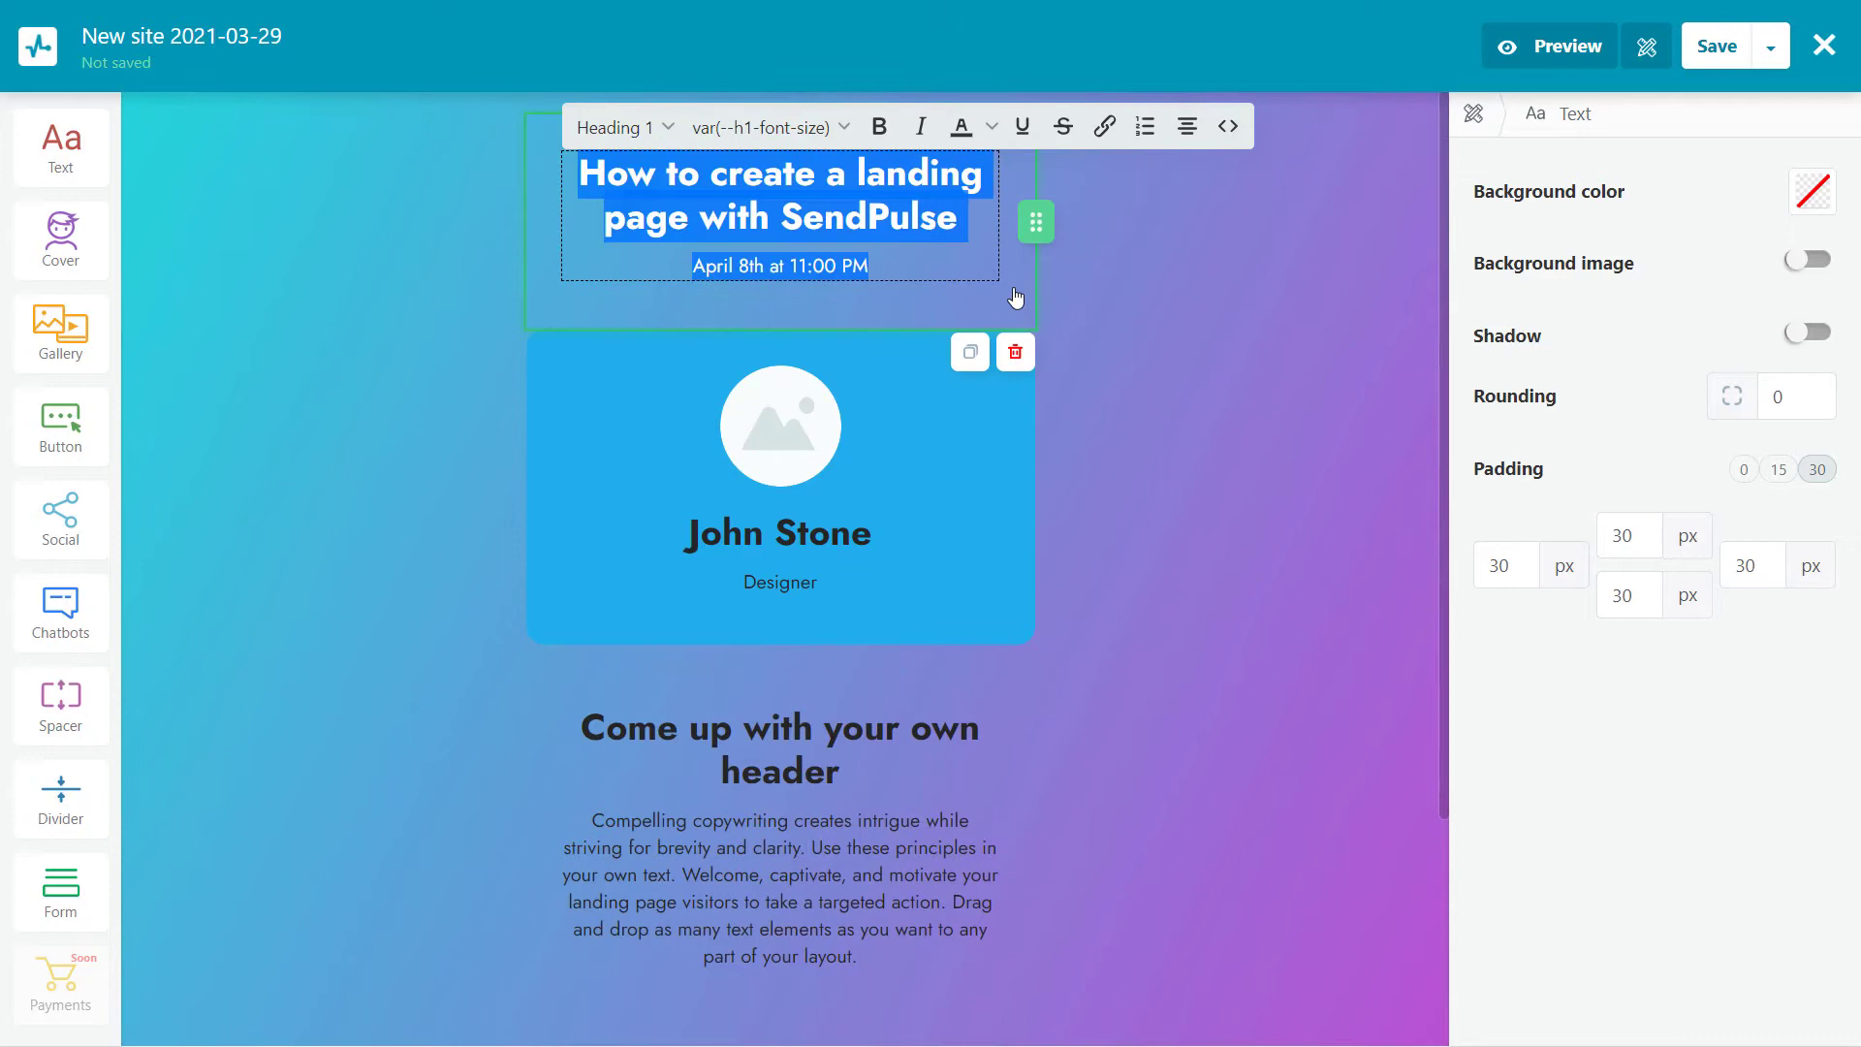
{"action": "left_click", "coordinate": [1778, 470]}
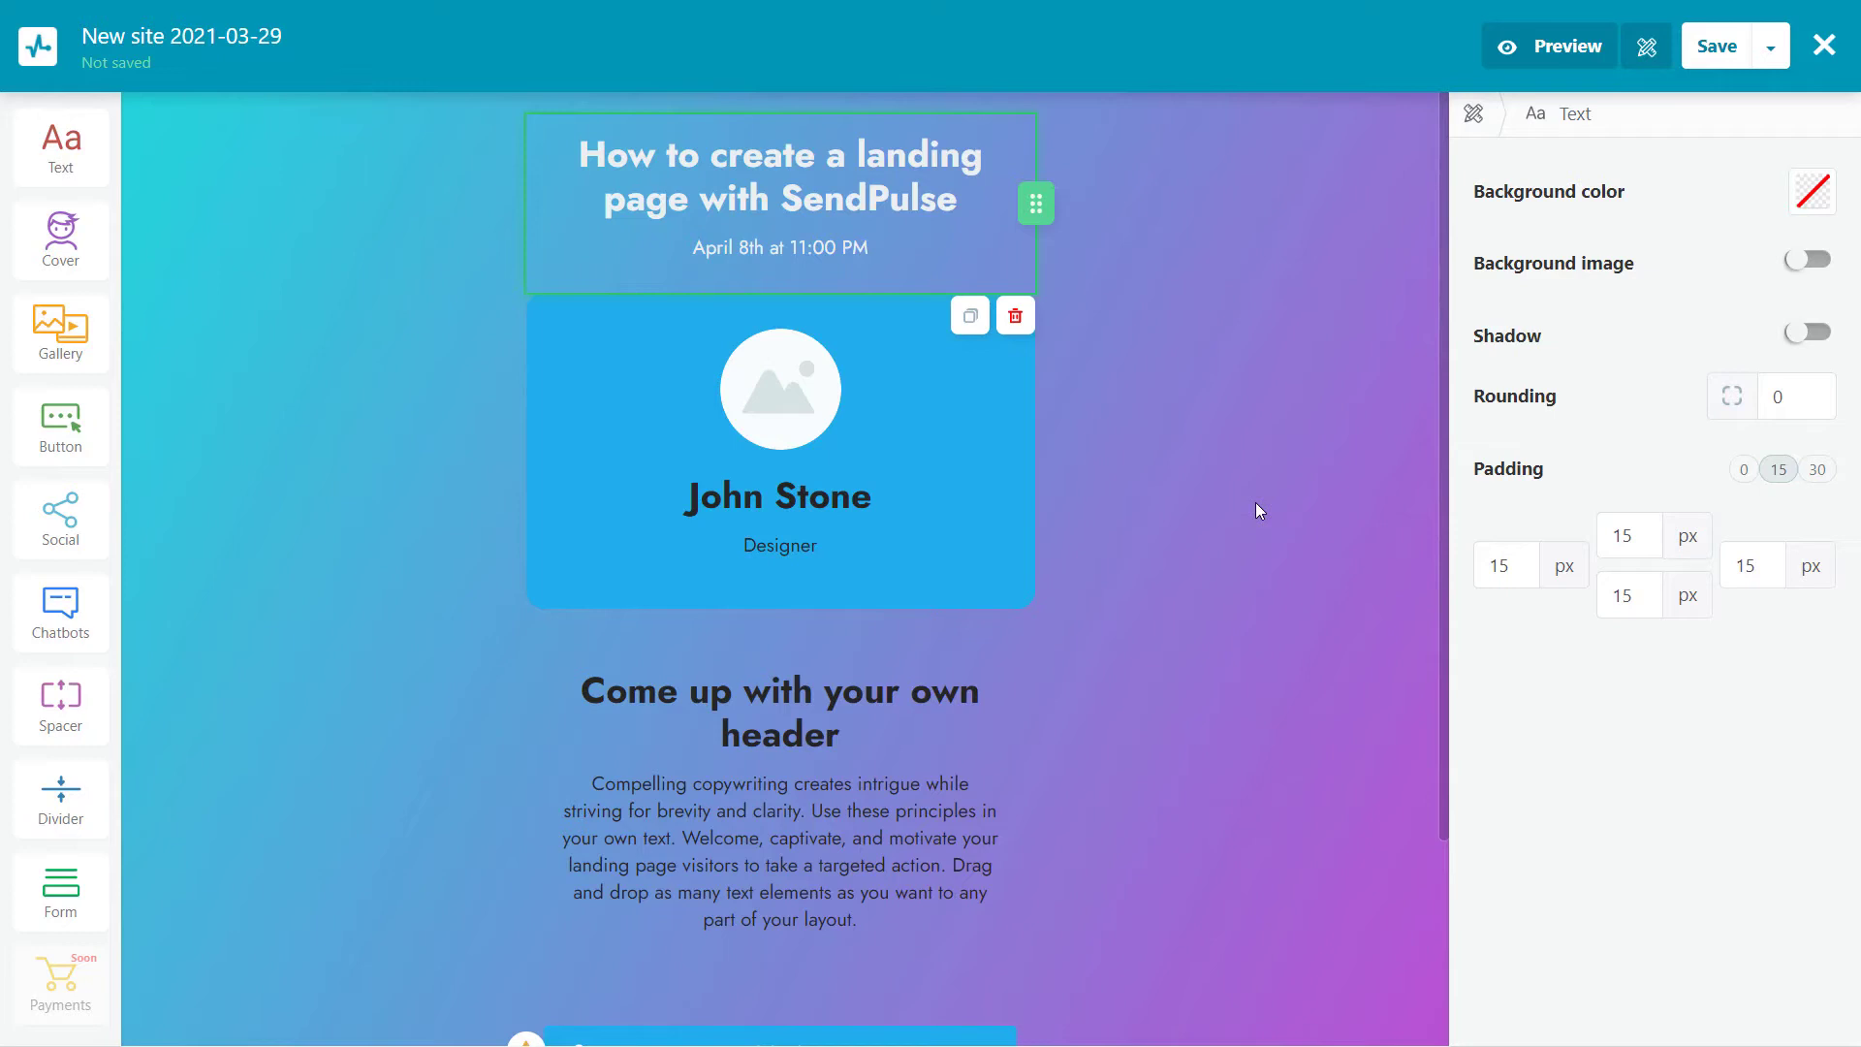
Enter the speaker's name on the card and set the job title to 'Marketer at SendPulse'
{"action": "left_click", "coordinate": [735, 417]}
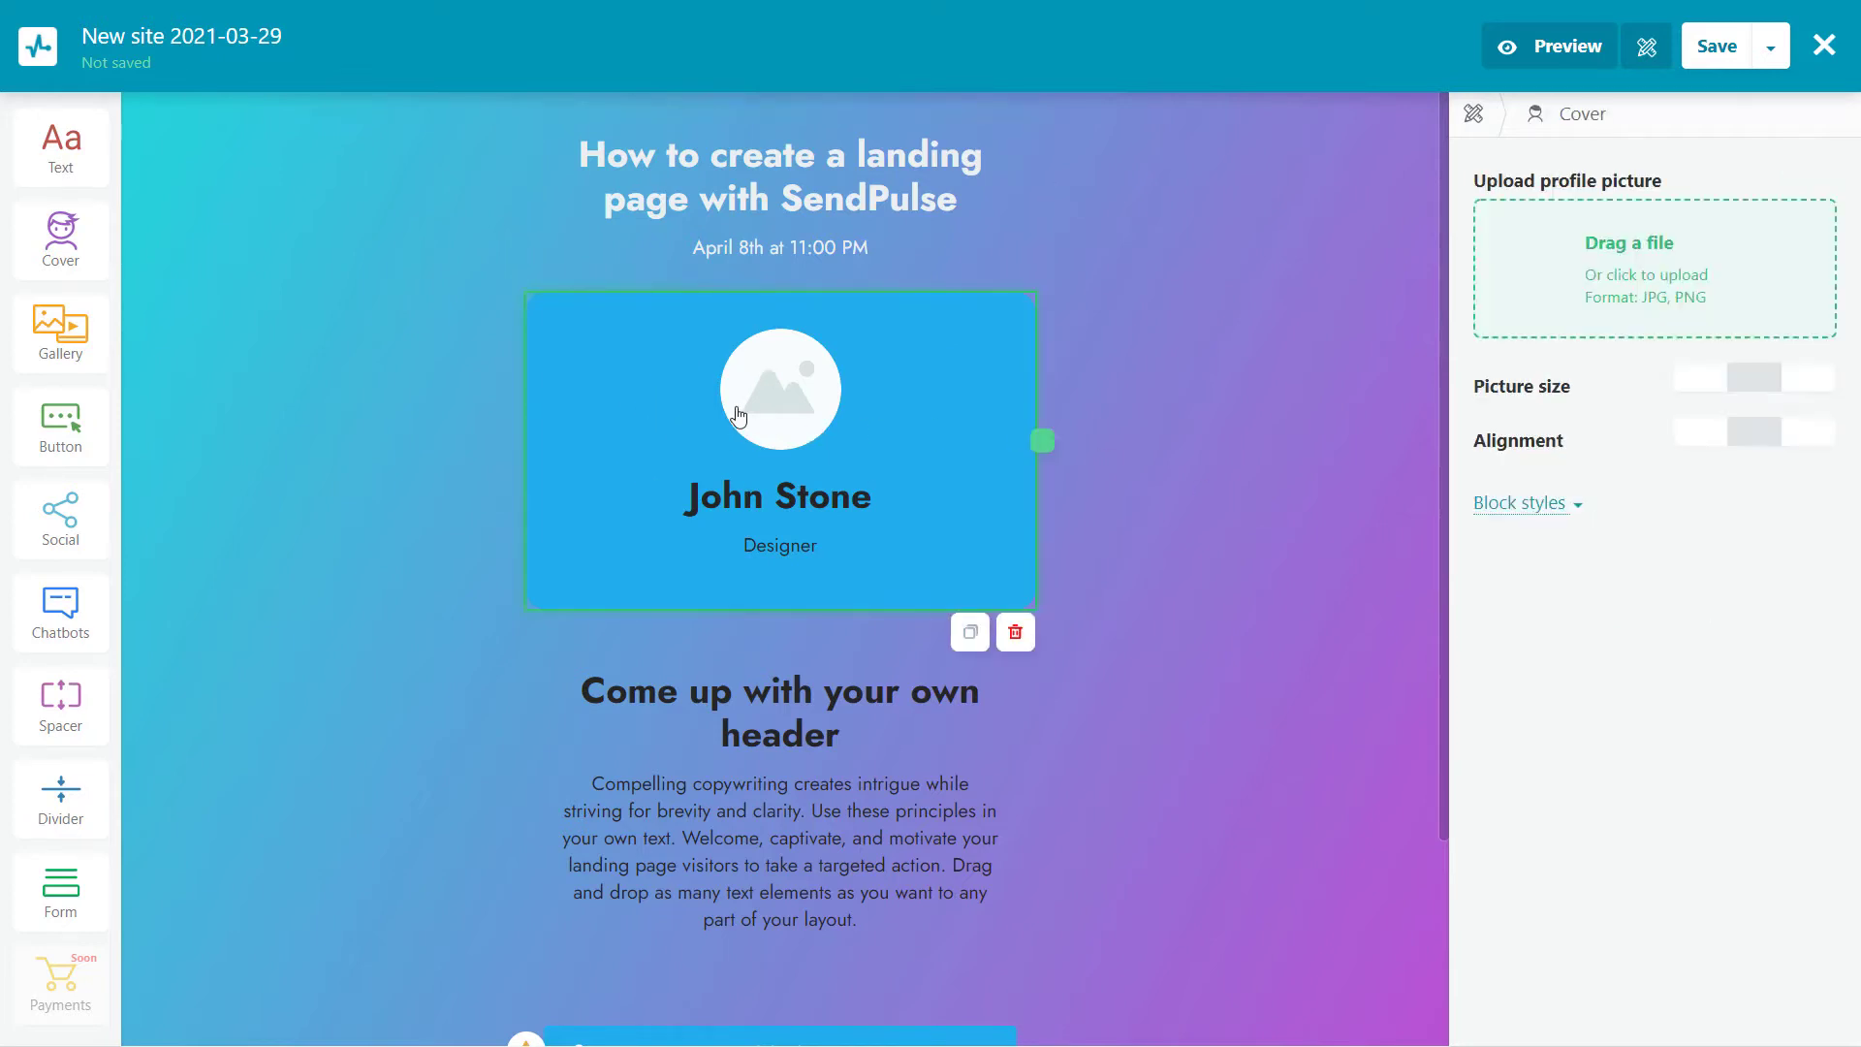
{"action": "left_click_drag", "start_coordinate": [842, 487], "coordinate": [665, 507]}
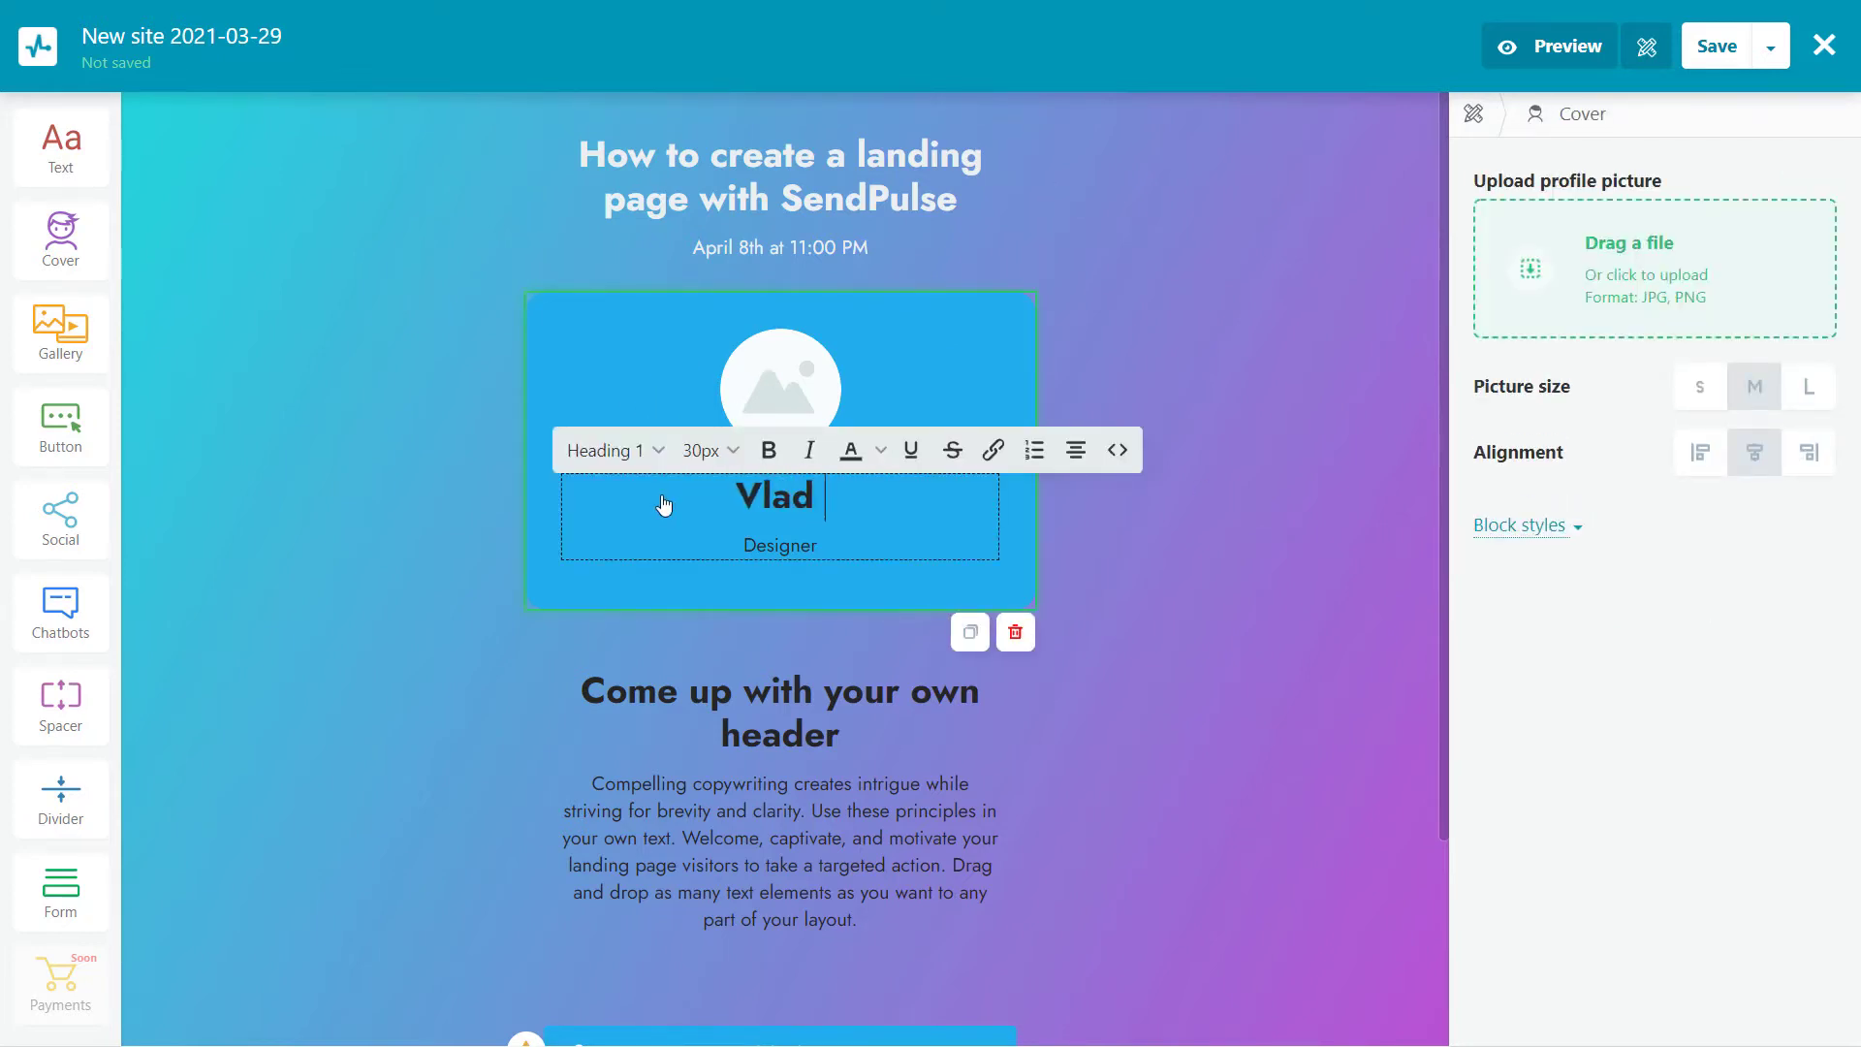
{"action": "double_click", "coordinate": [814, 548]}
{"action": "type", "text": "Marketer "}
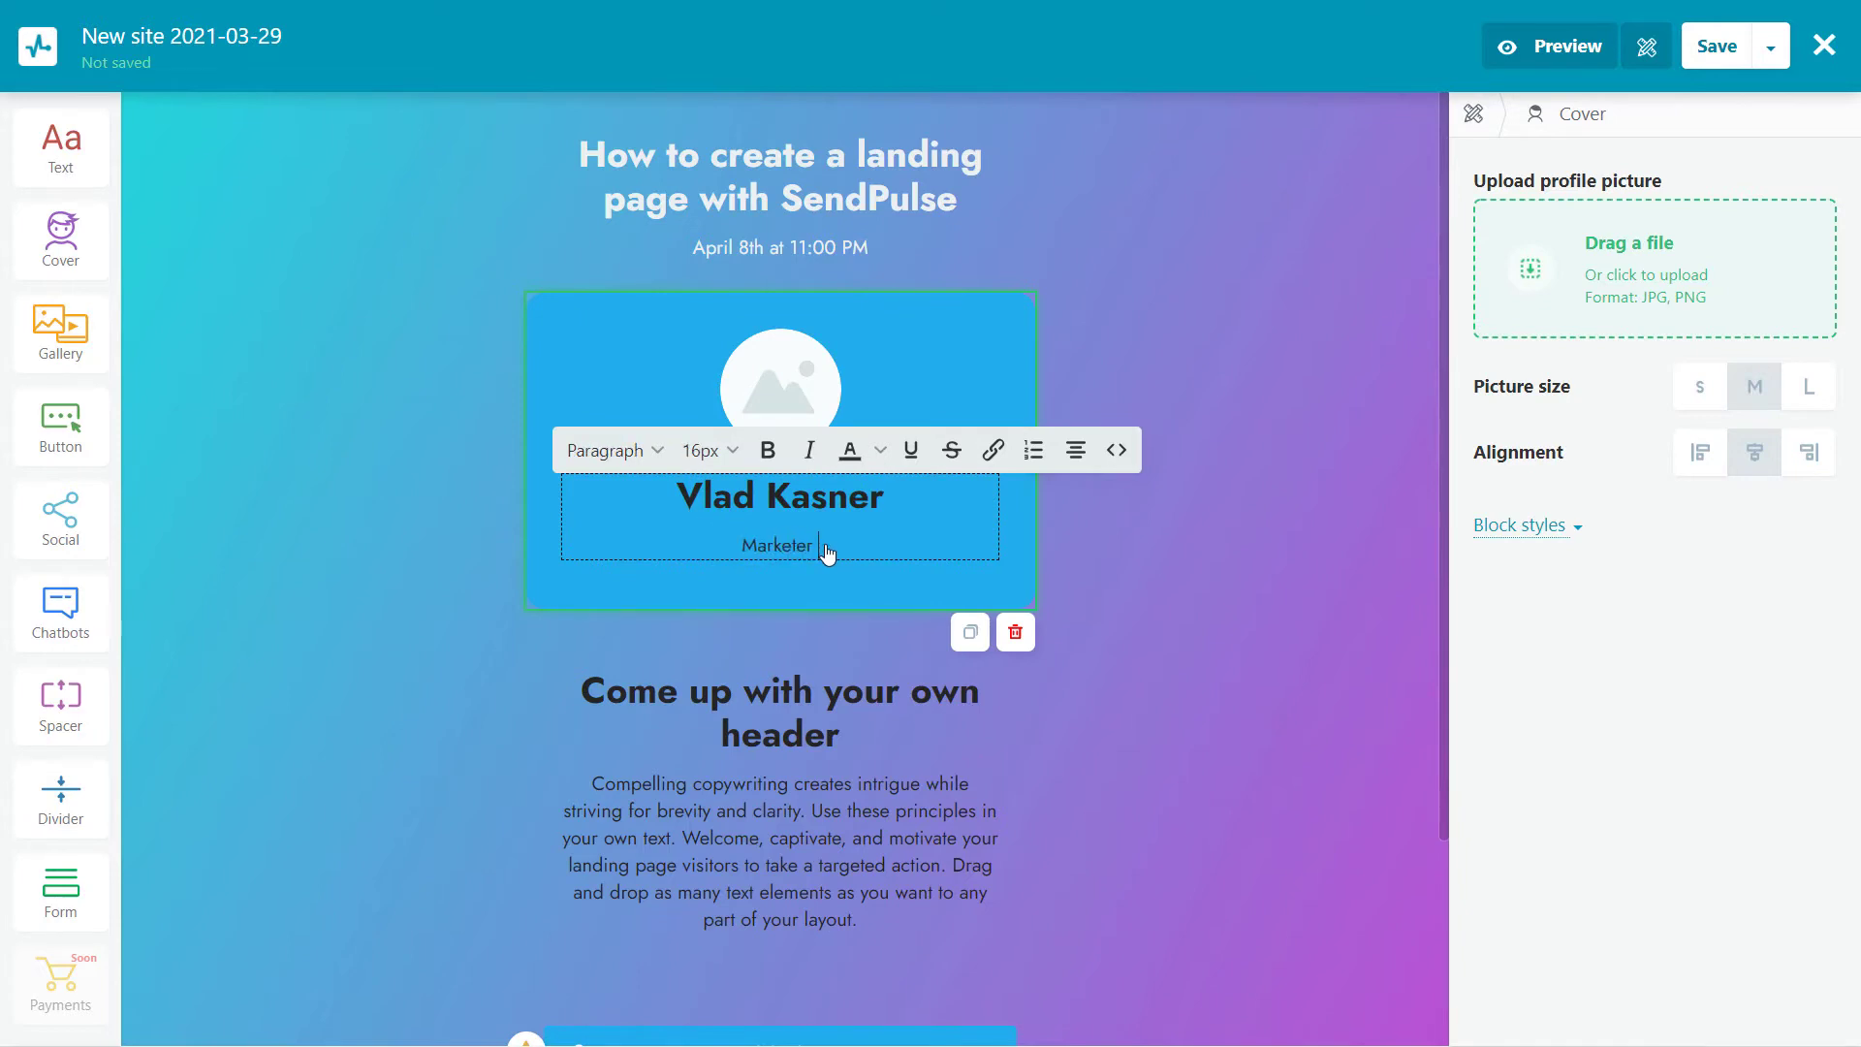
{"action": "type", "text": "at SendPulse"}
{"action": "left_click", "coordinate": [1211, 579]}
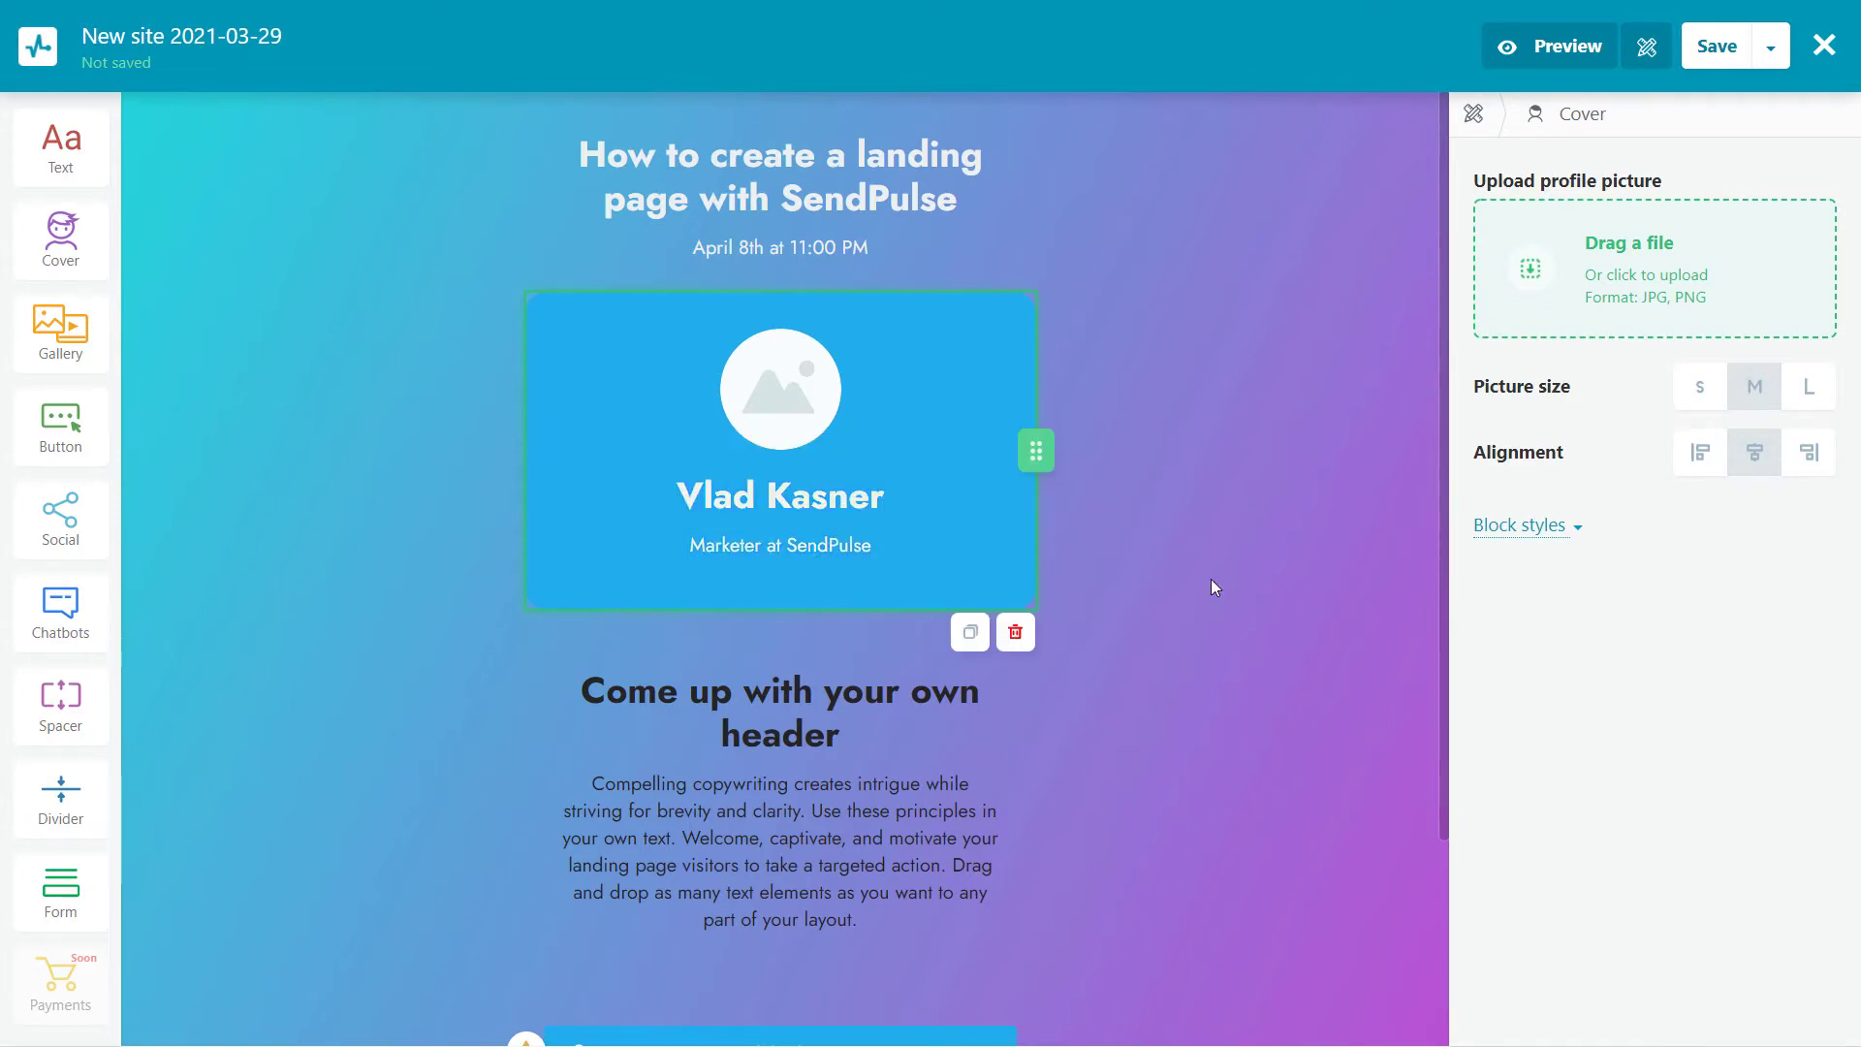
Upload and crop a profile photo as the speaker's avatar
{"action": "left_click", "coordinate": [1648, 310]}
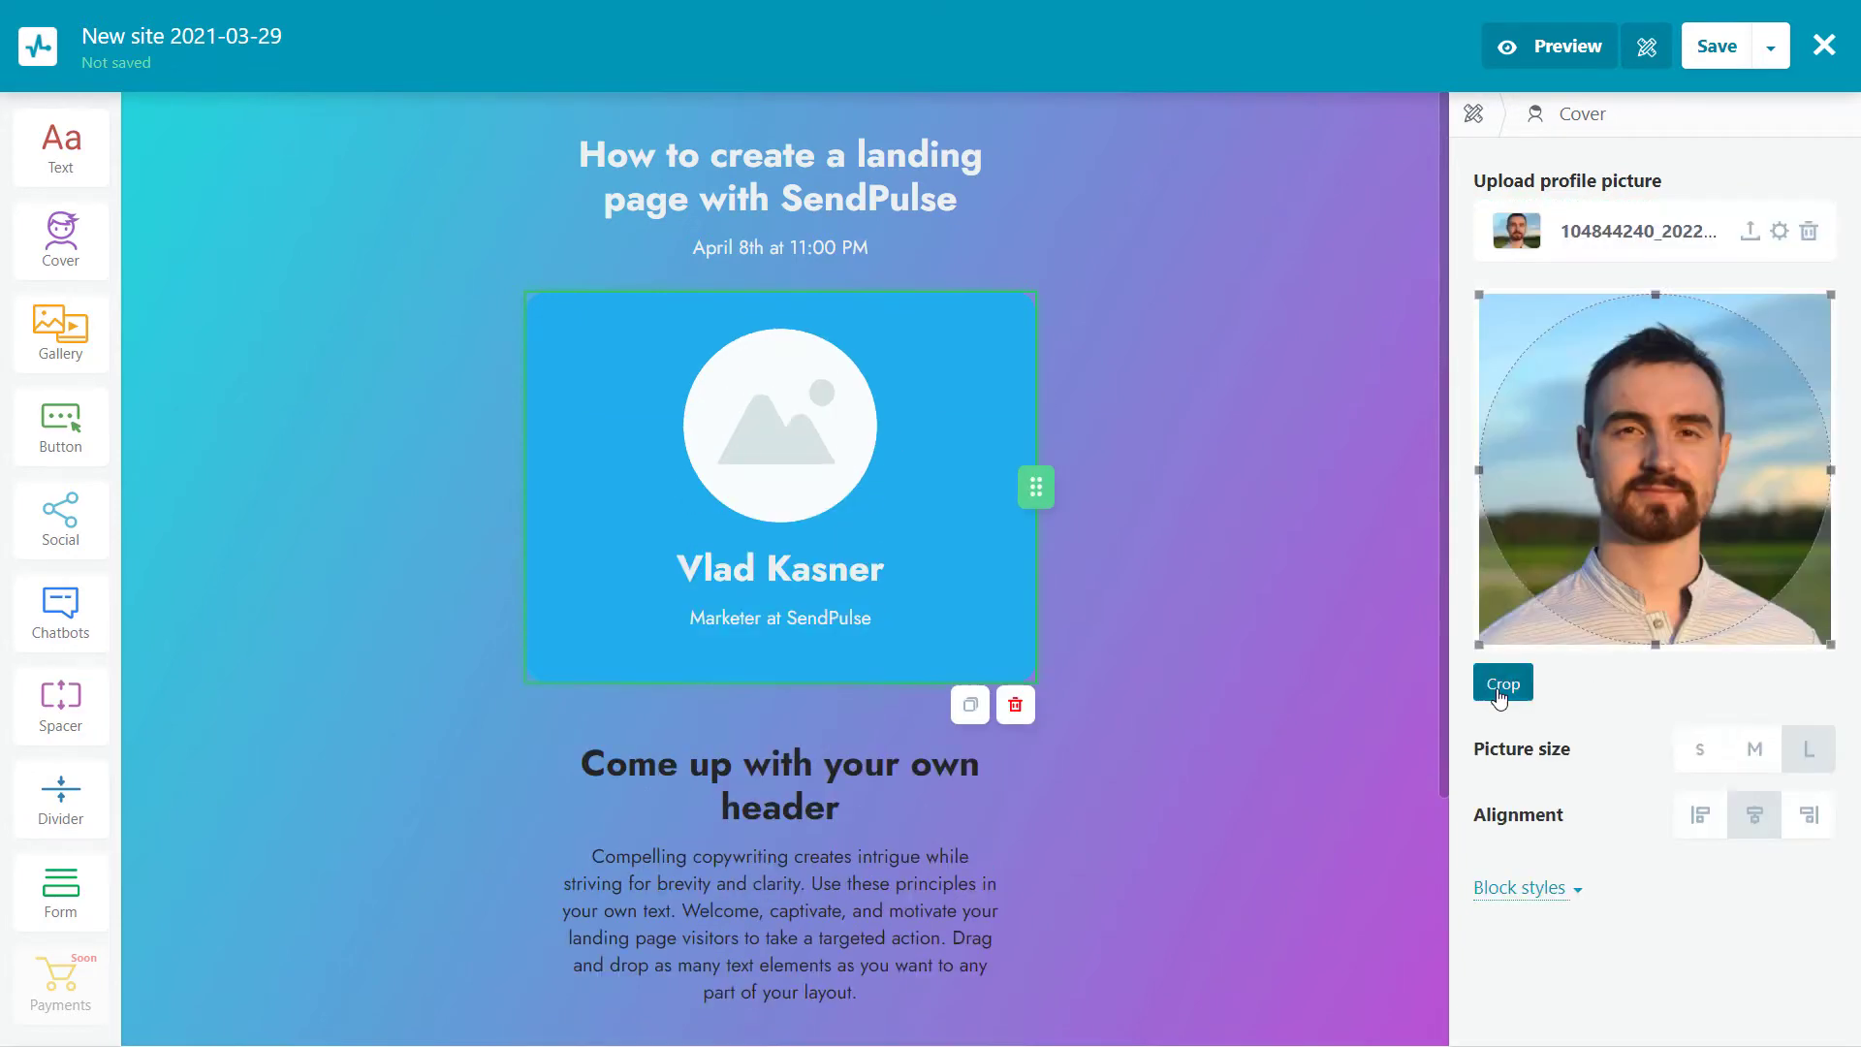
{"action": "left_click", "coordinate": [1499, 677]}
{"action": "left_click", "coordinate": [1474, 113]}
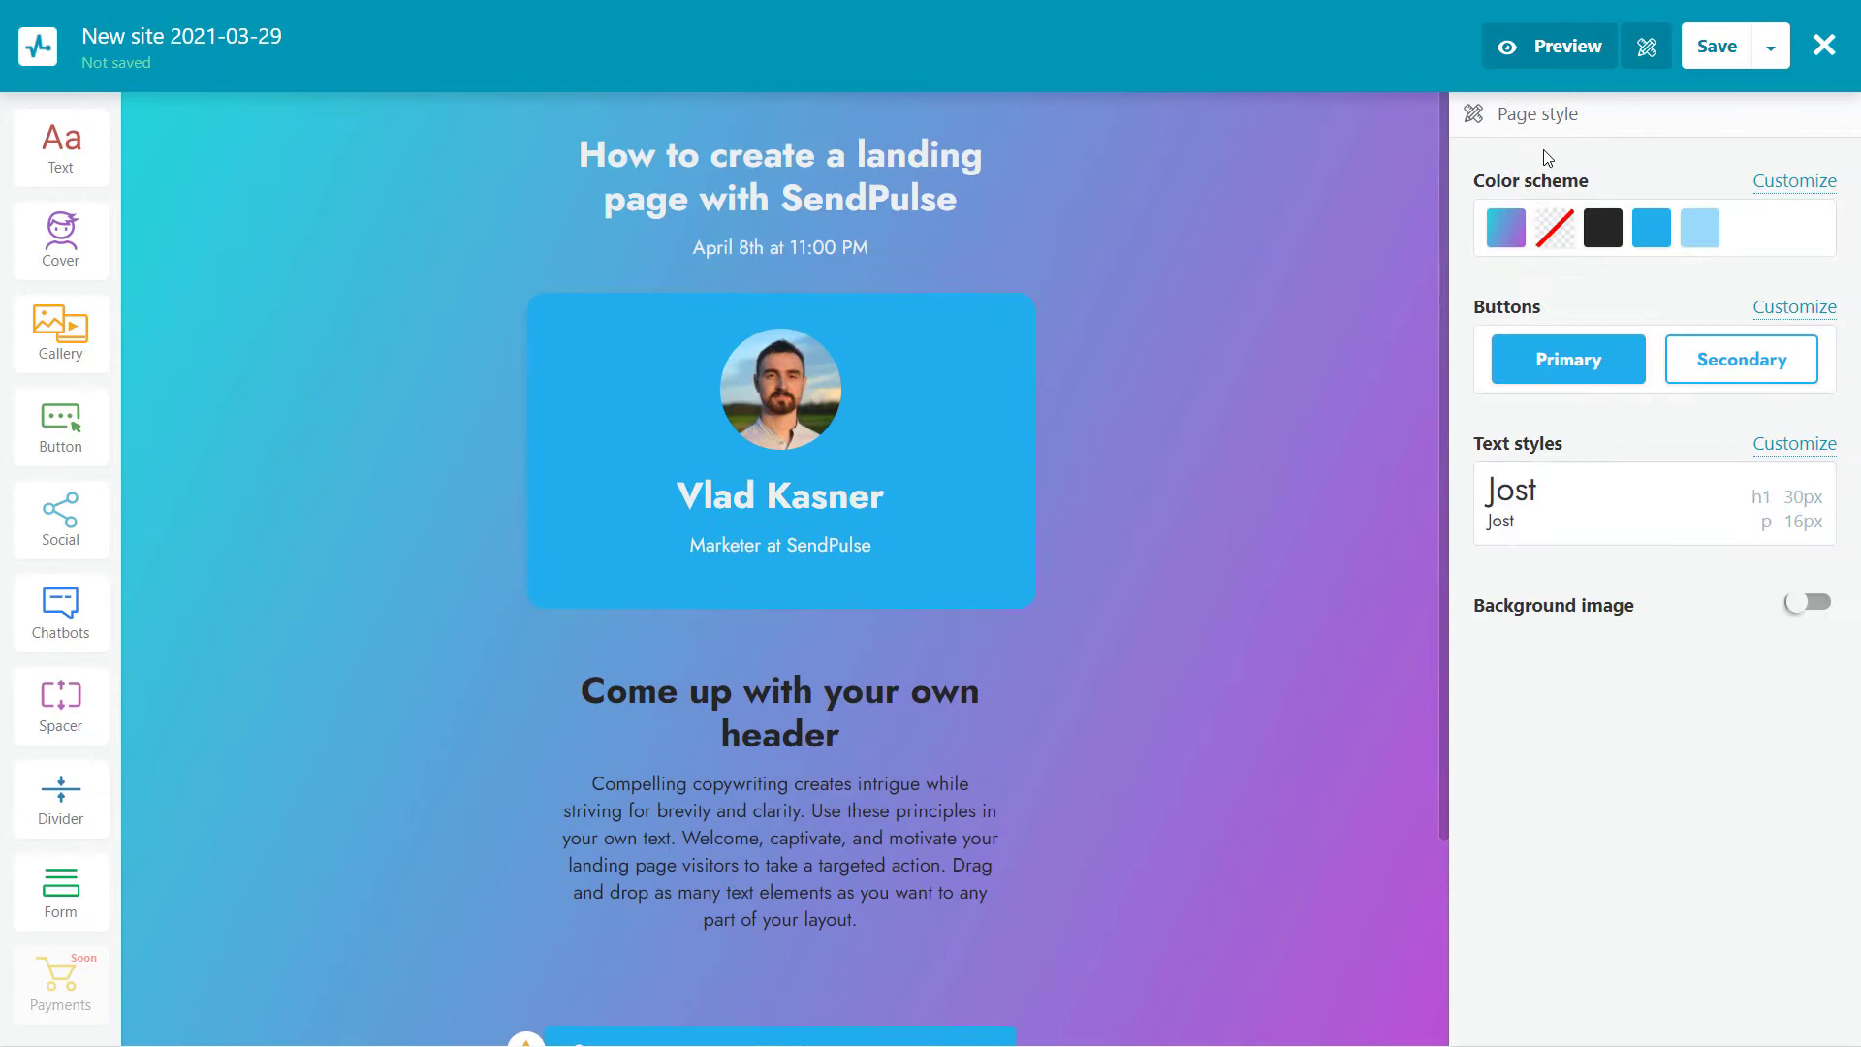
{"action": "left_click", "coordinate": [940, 397]}
Set the speaker card's background color to translucent white
{"action": "left_click", "coordinate": [1527, 451]}
{"action": "left_click", "coordinate": [1812, 512]}
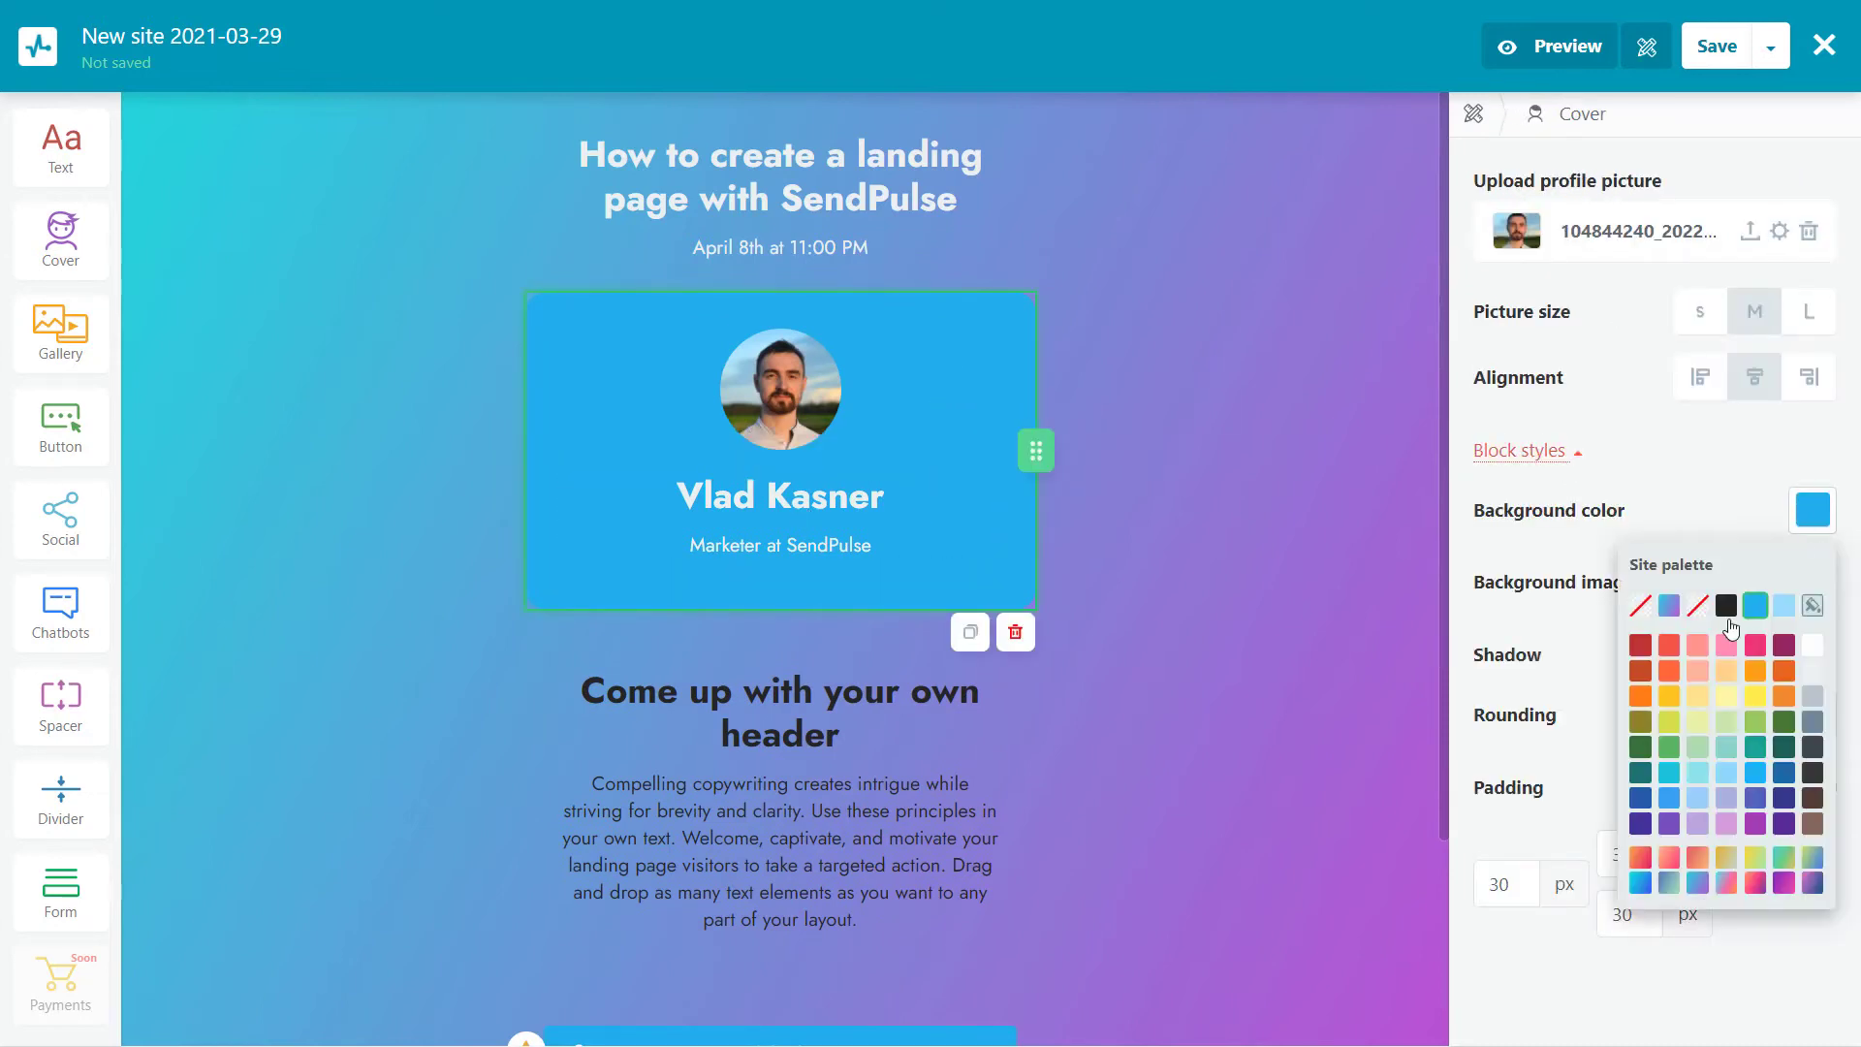
{"action": "left_click", "coordinate": [1697, 606]}
{"action": "left_click", "coordinate": [1697, 609]}
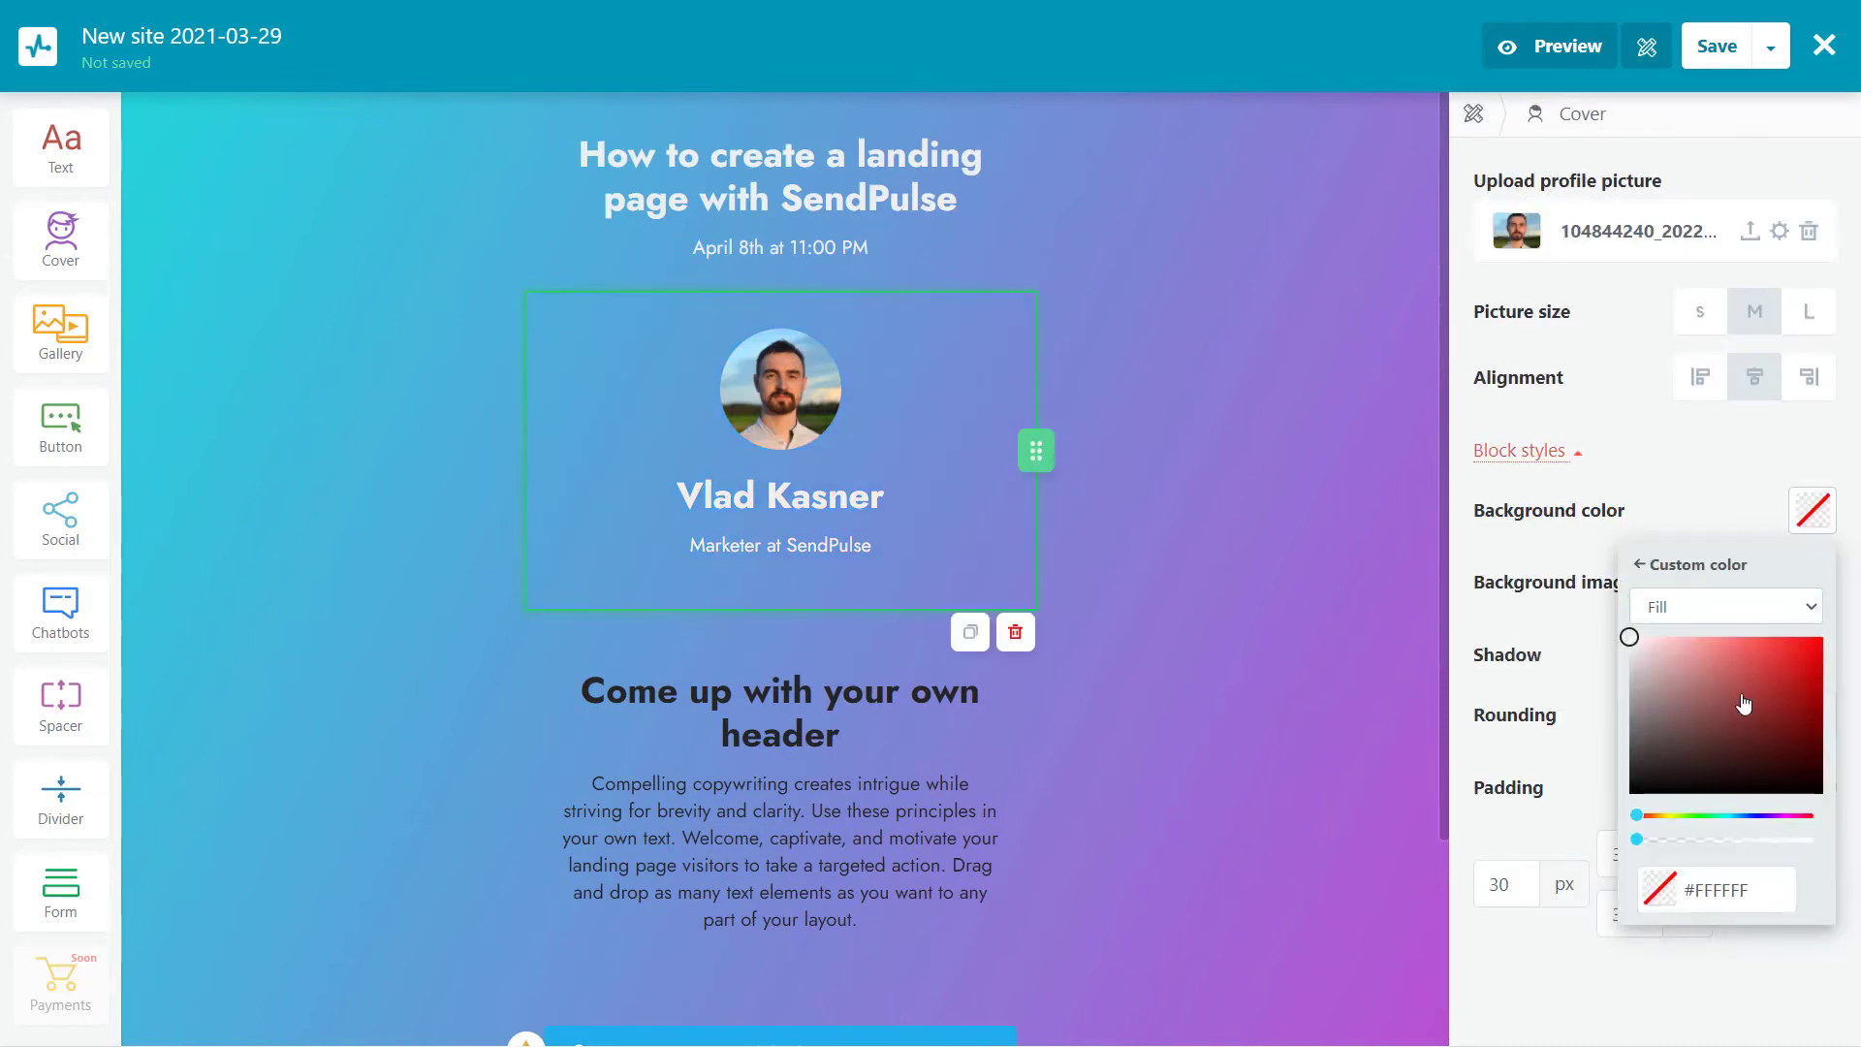
{"action": "left_click_drag", "start_coordinate": [1638, 840], "coordinate": [1683, 839]}
{"action": "left_click", "coordinate": [1520, 494]}
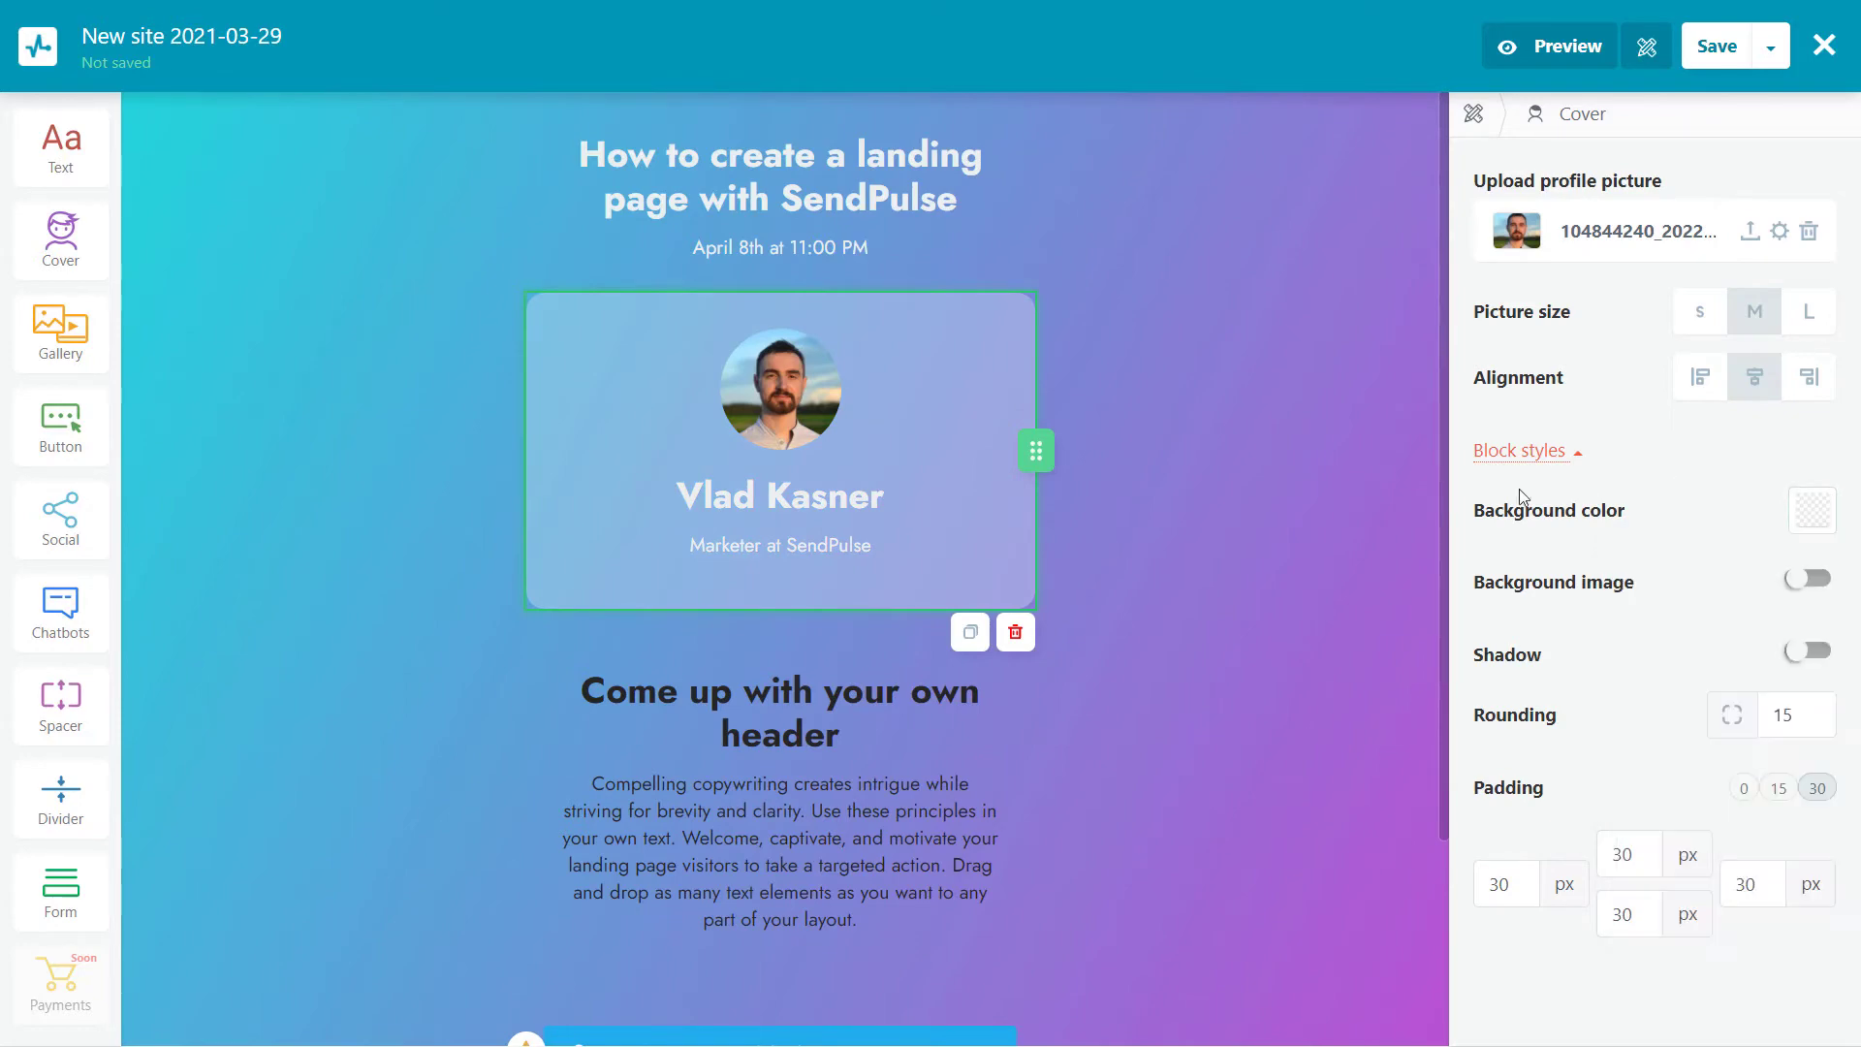
{"action": "scroll", "coordinate": [1114, 692], "scroll_direction": "down", "scroll_amount": 3}
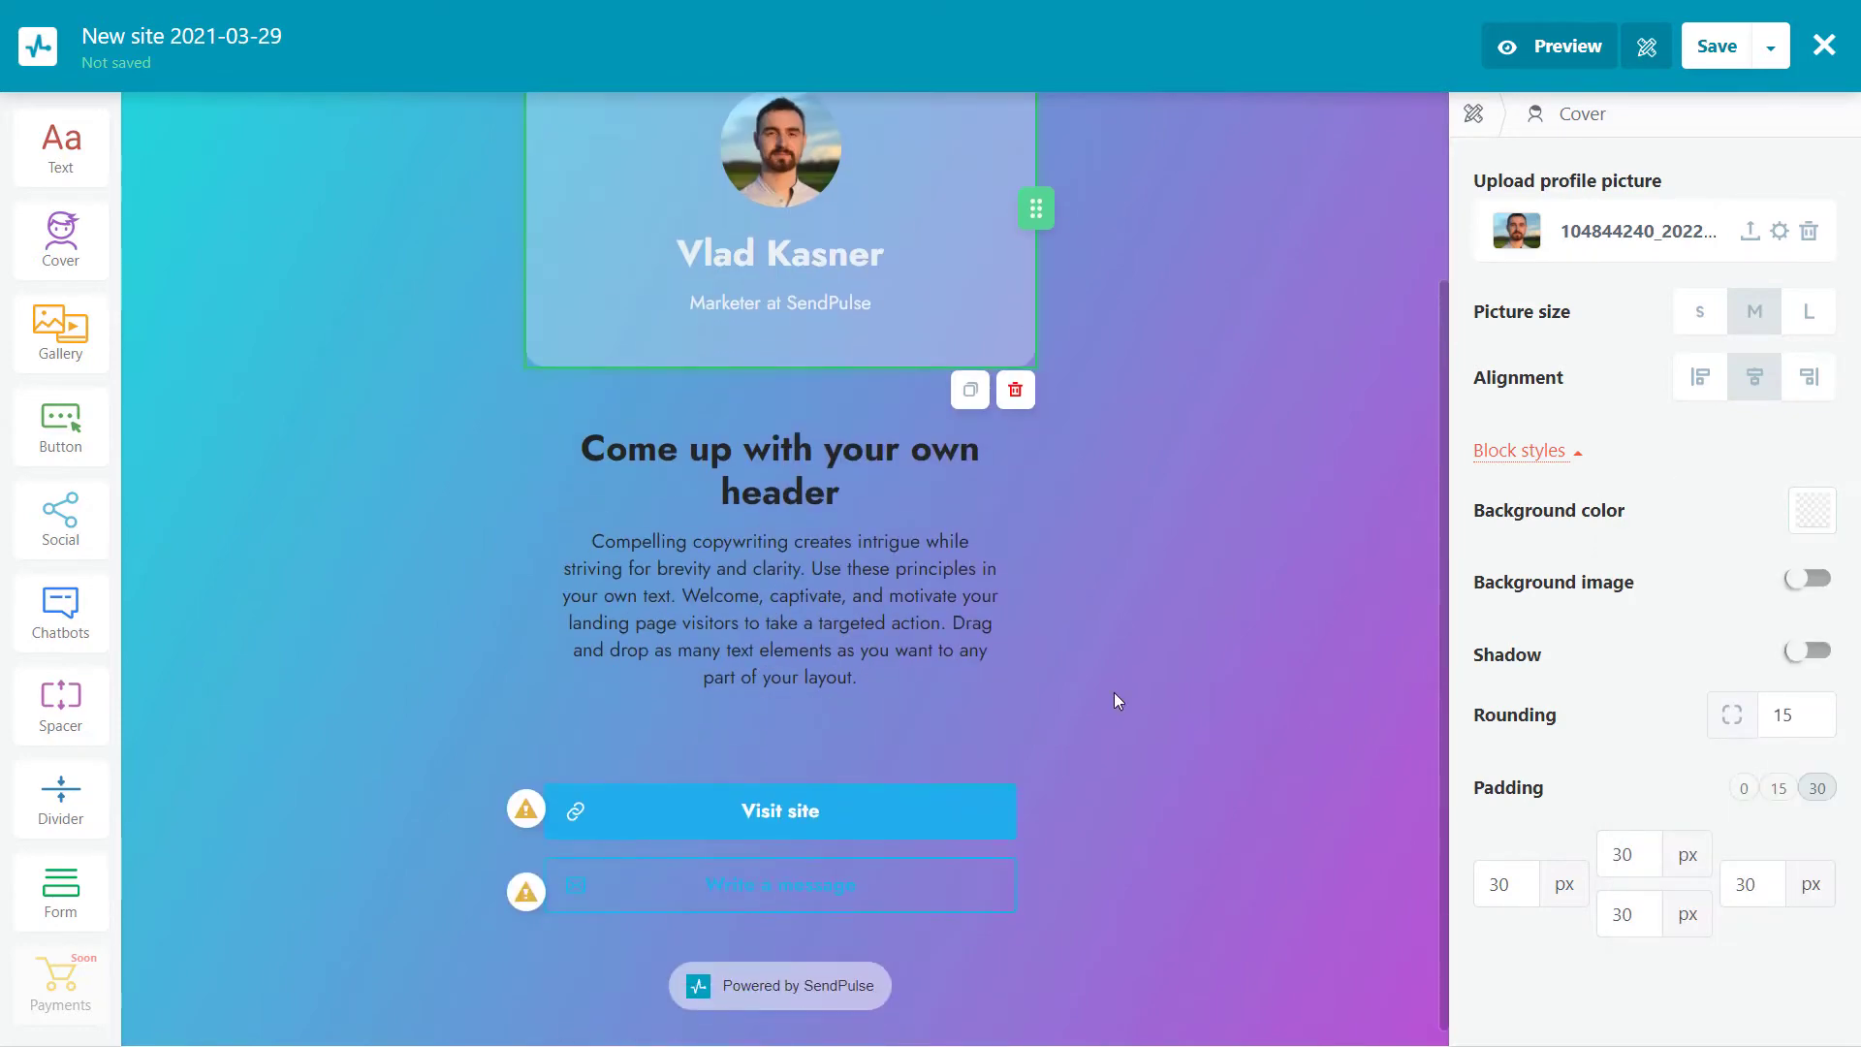
Make the '5 Steps to Build a Landing Page:' heading in the text block bold
{"action": "left_click", "coordinate": [1118, 563]}
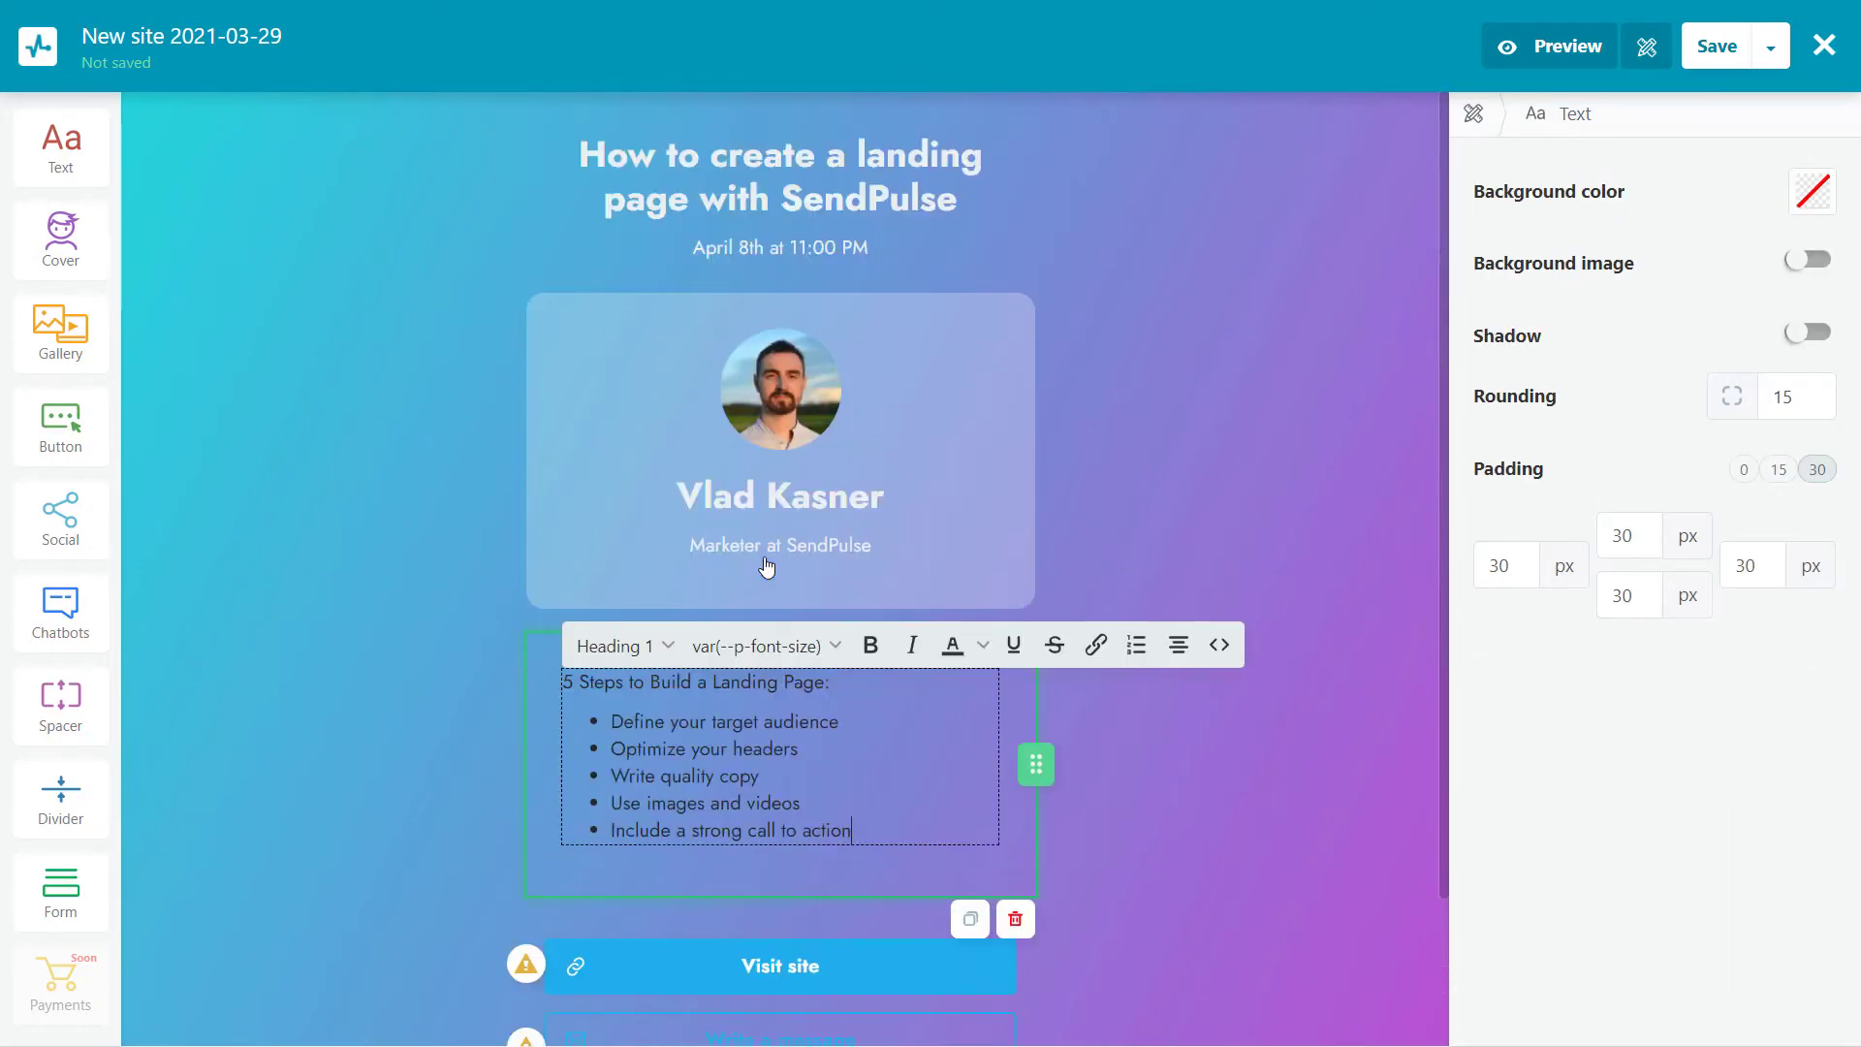
{"action": "left_click_drag", "start_coordinate": [832, 683], "coordinate": [561, 683]}
{"action": "left_click", "coordinate": [870, 644]}
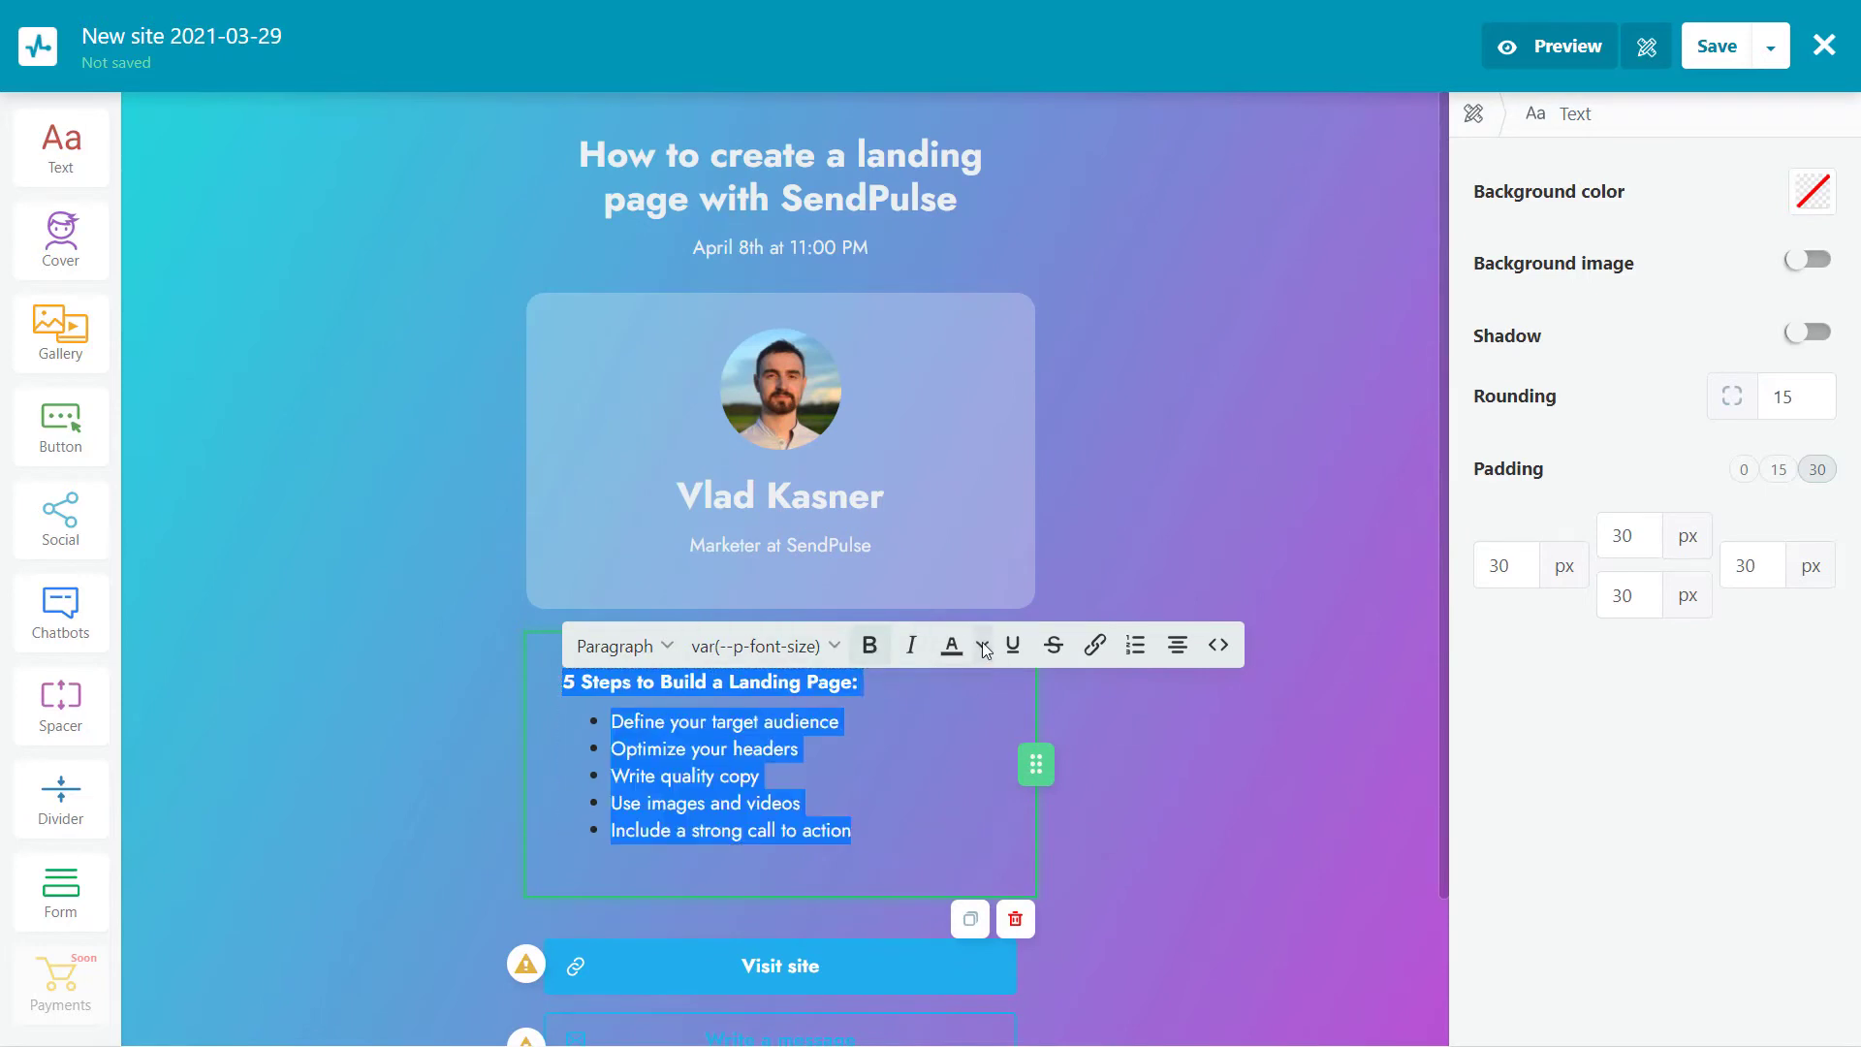
{"action": "left_click", "coordinate": [1155, 804]}
{"action": "scroll", "coordinate": [1126, 578], "scroll_direction": "down", "scroll_amount": 1}
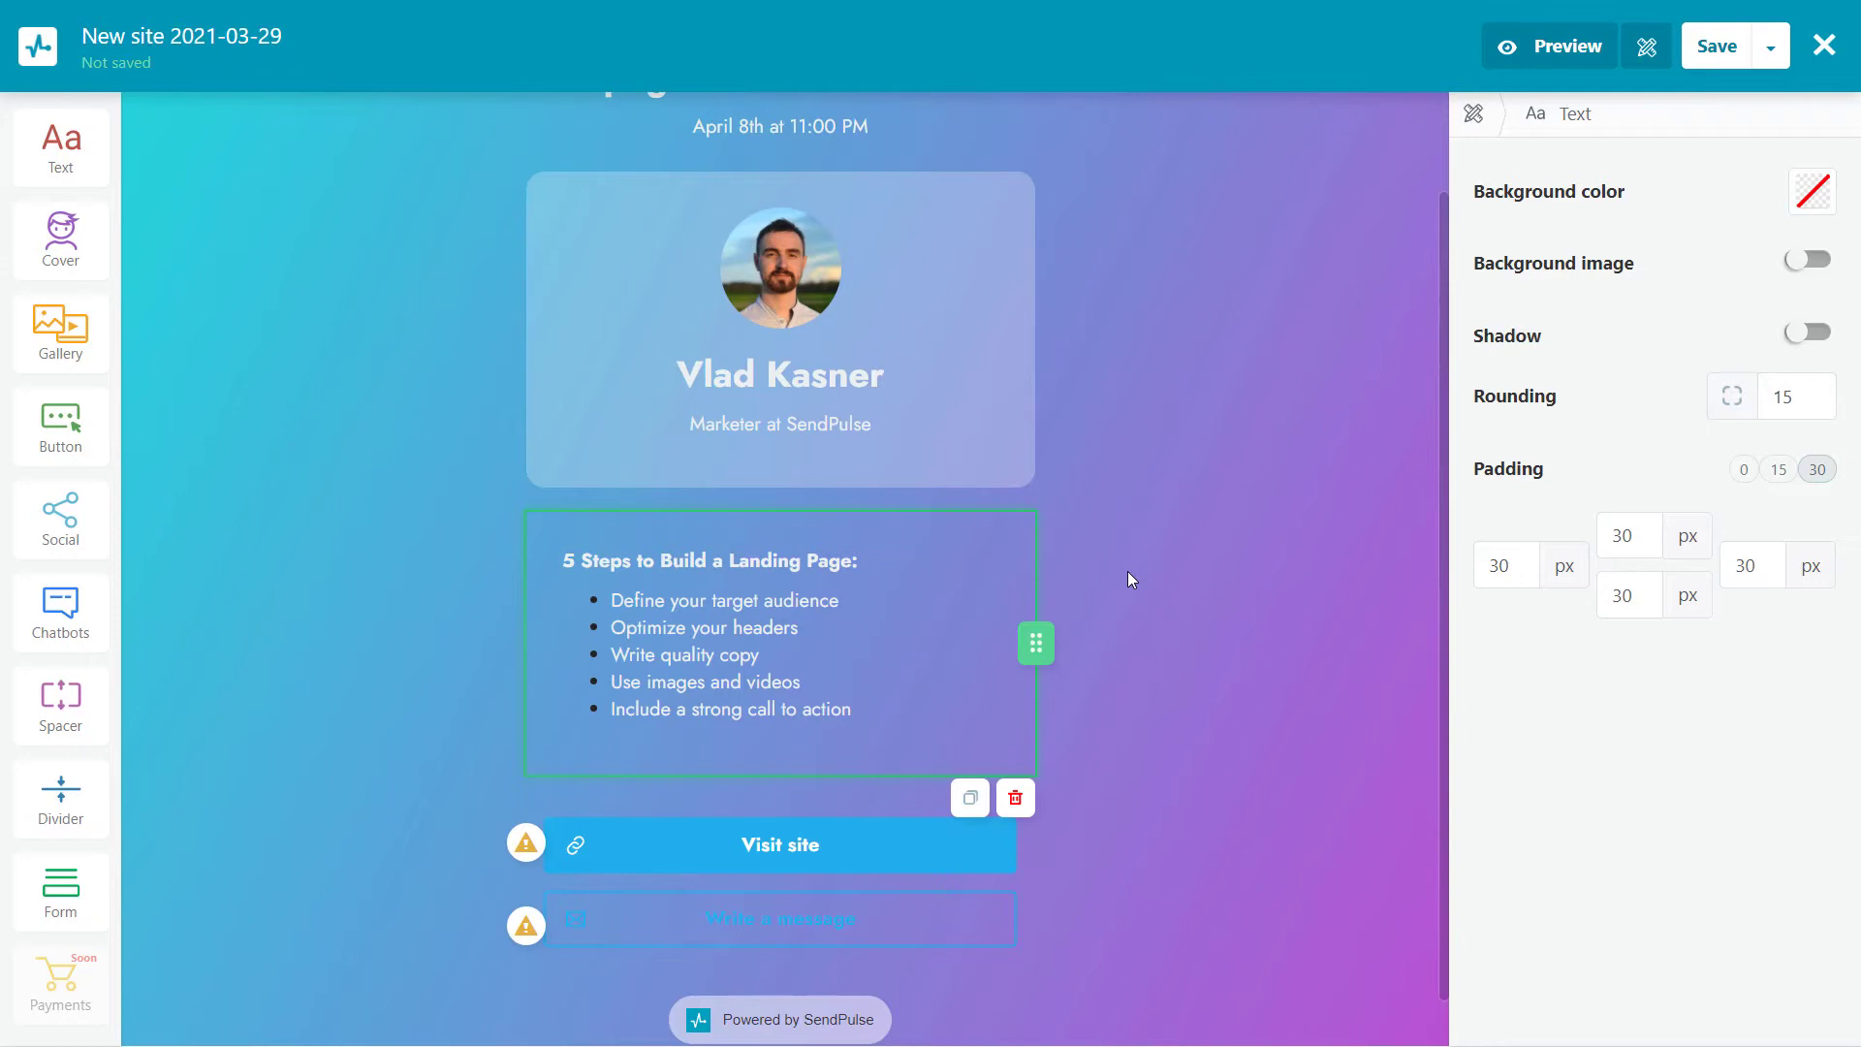
Add a form saving to the New webinar list, with a required Name field and no field labels
{"action": "left_click_drag", "start_coordinate": [73, 880], "coordinate": [844, 836]}
{"action": "left_click", "coordinate": [1727, 222]}
{"action": "left_click", "coordinate": [1670, 364]}
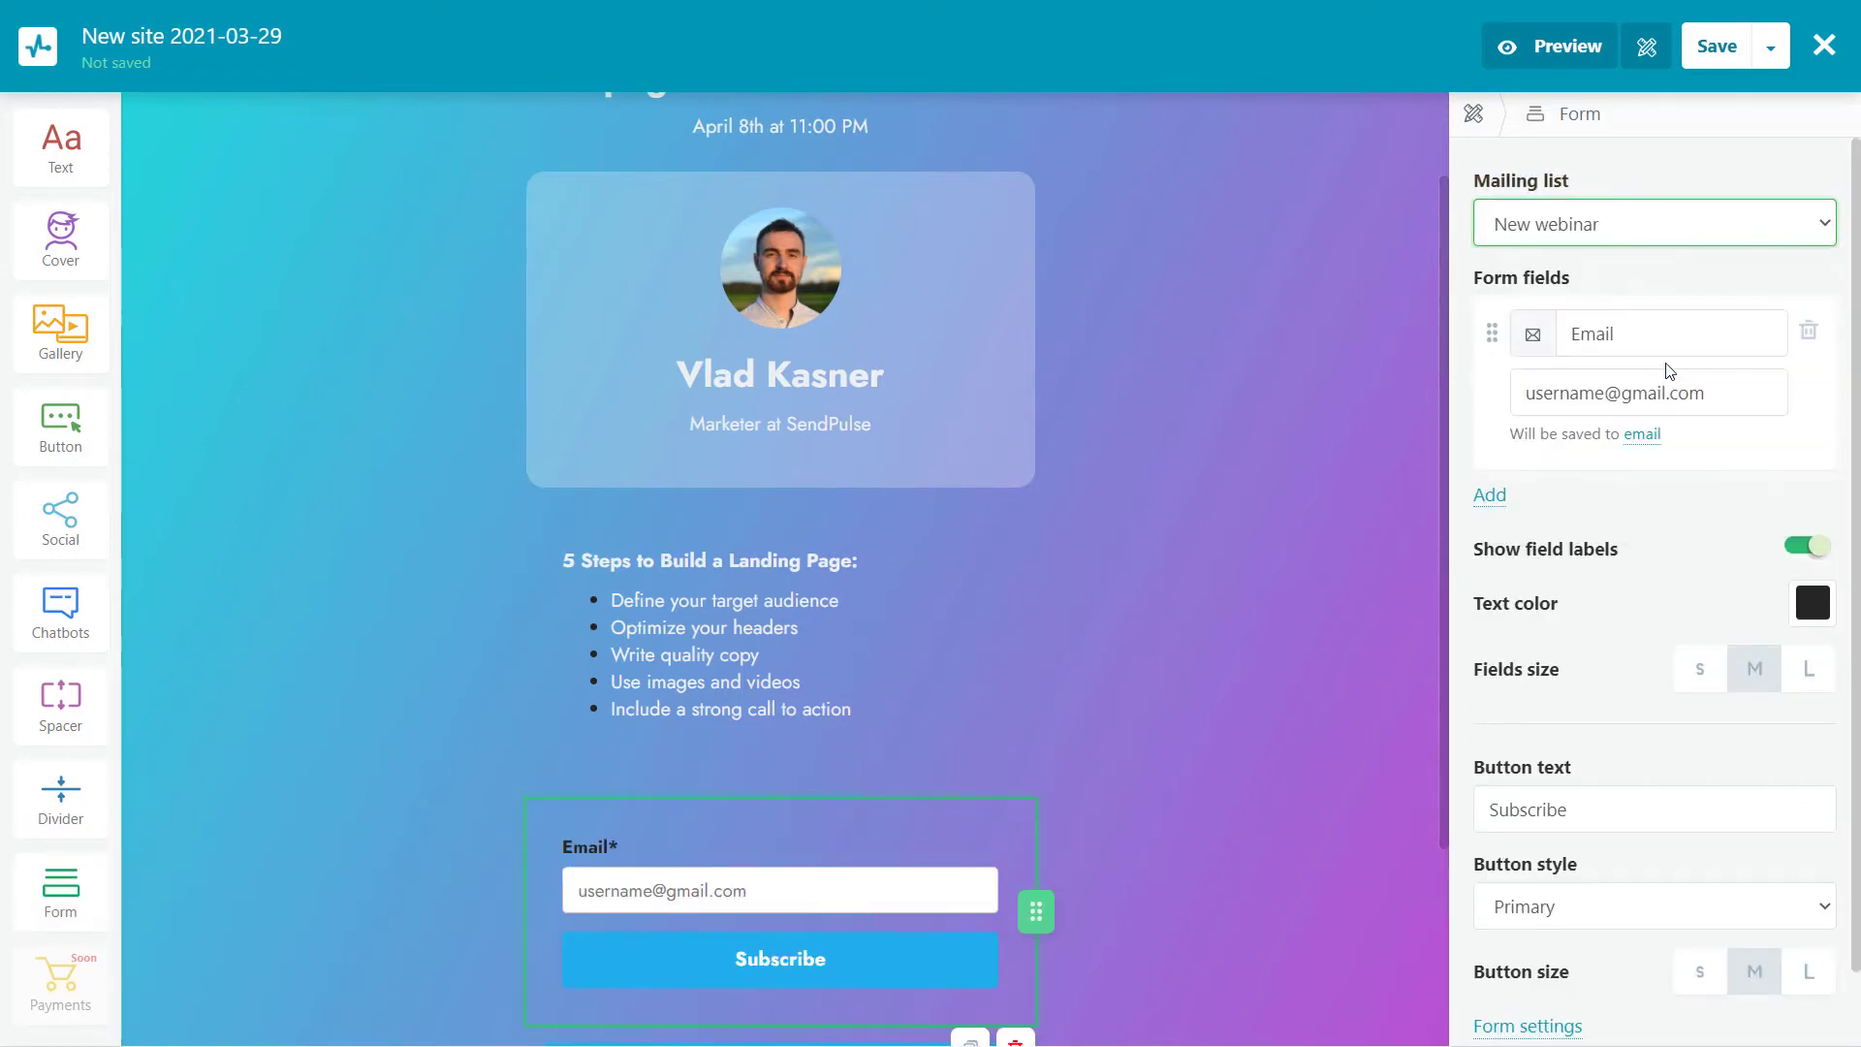
{"action": "scroll", "coordinate": [1529, 302], "scroll_direction": "down", "scroll_amount": 1}
{"action": "left_click", "coordinate": [1489, 416]}
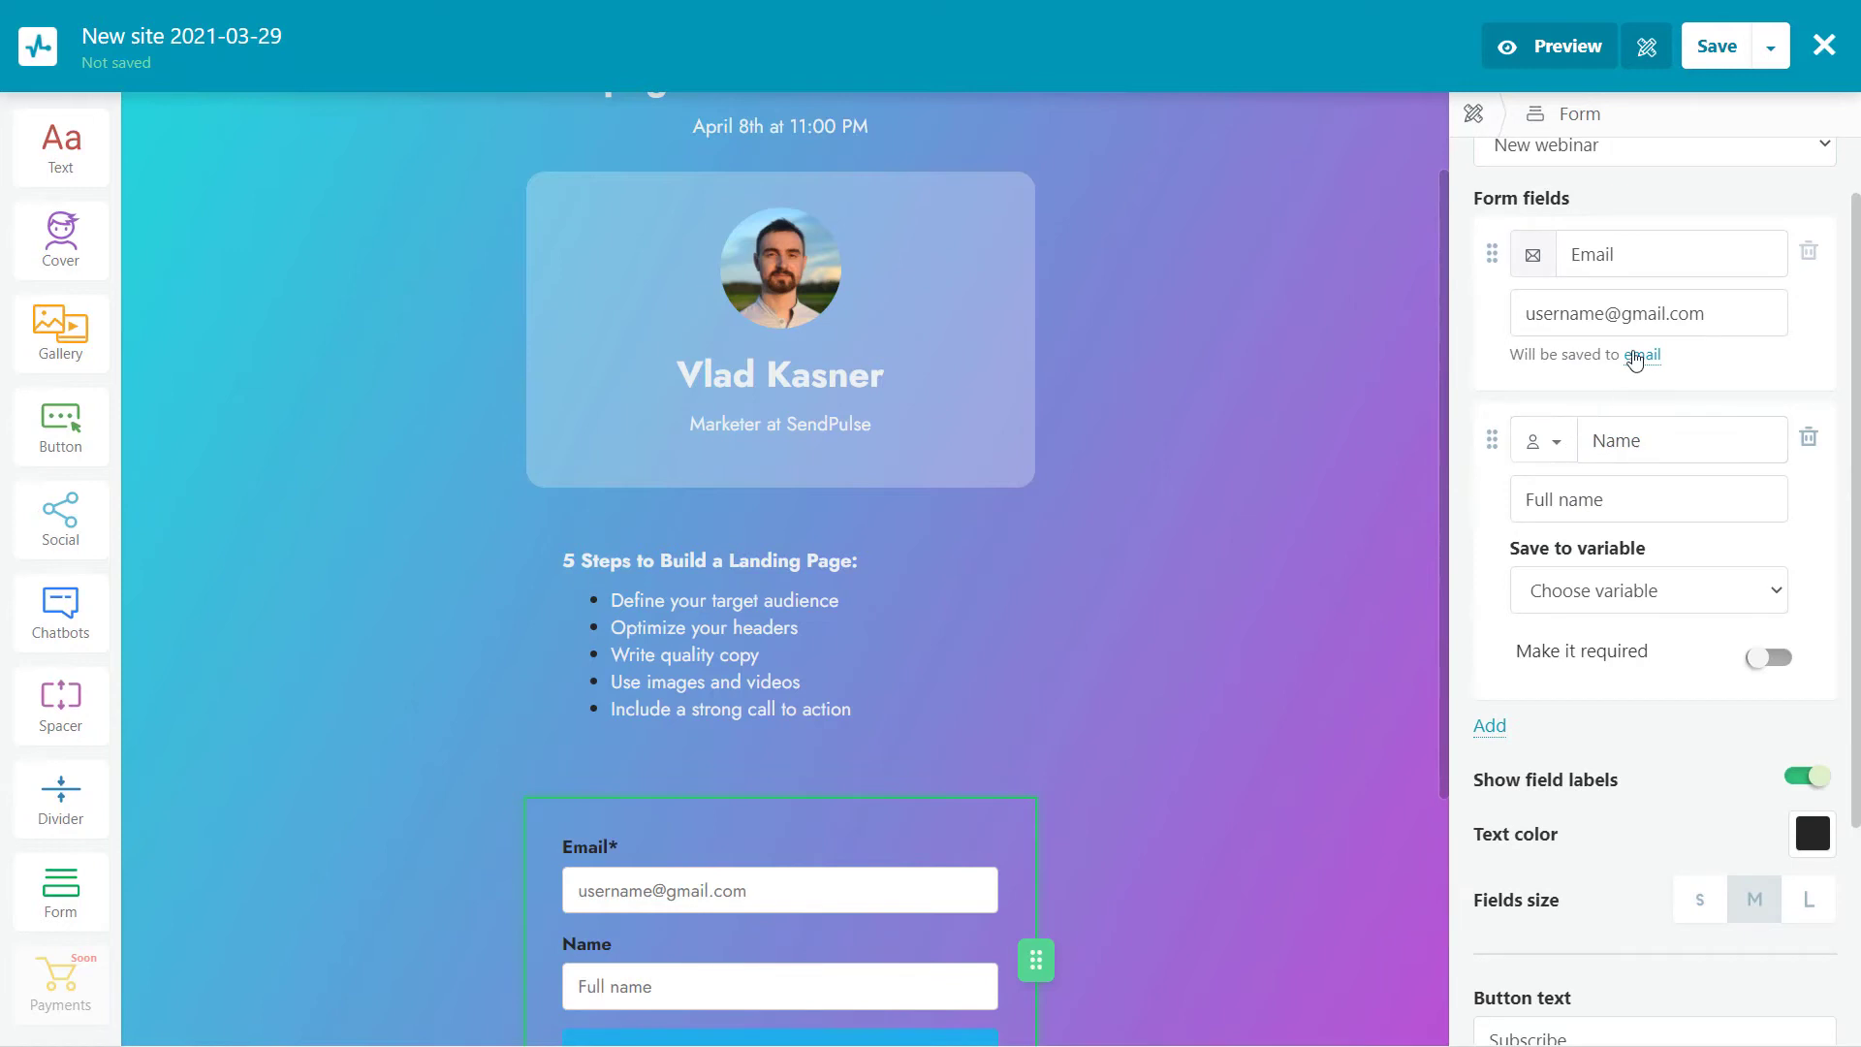
{"action": "left_click", "coordinate": [1770, 656]}
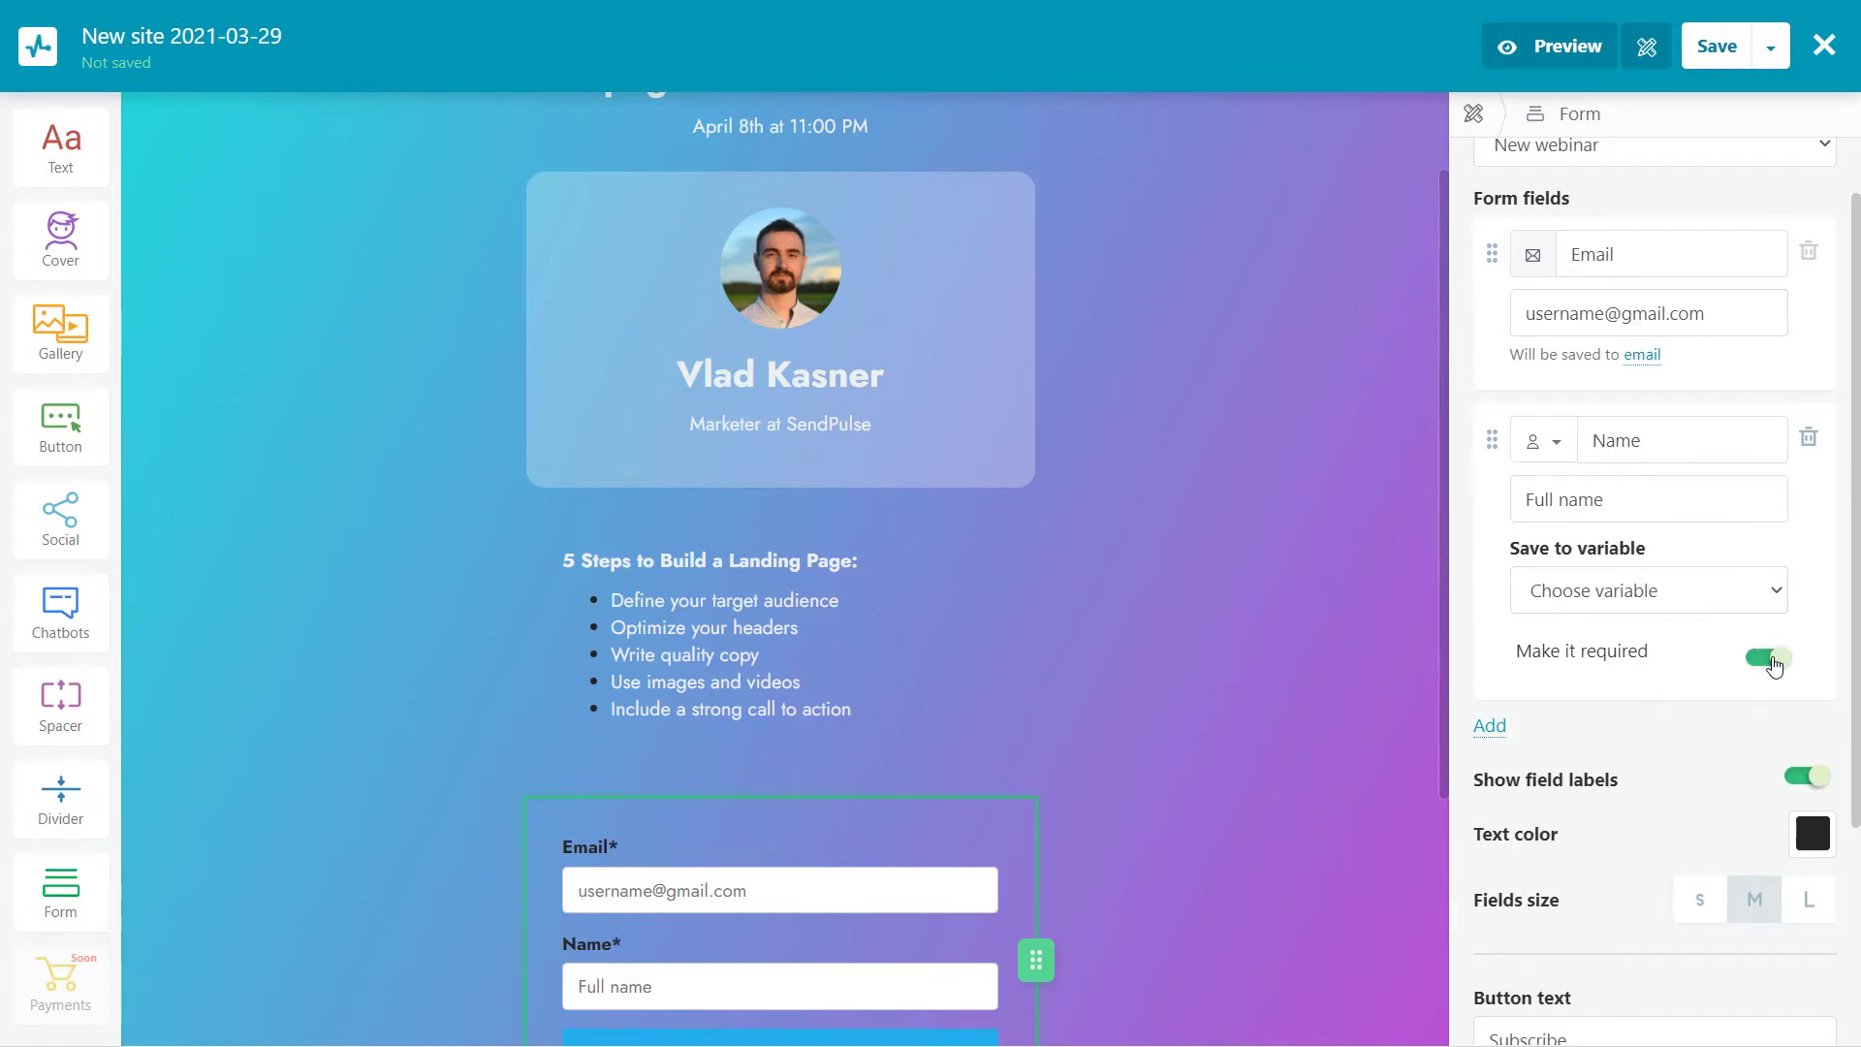
{"action": "left_click", "coordinate": [1808, 777]}
Change the form button text from Subscribe to REGISTER
{"action": "scroll", "coordinate": [1357, 668], "scroll_direction": "down", "scroll_amount": 1}
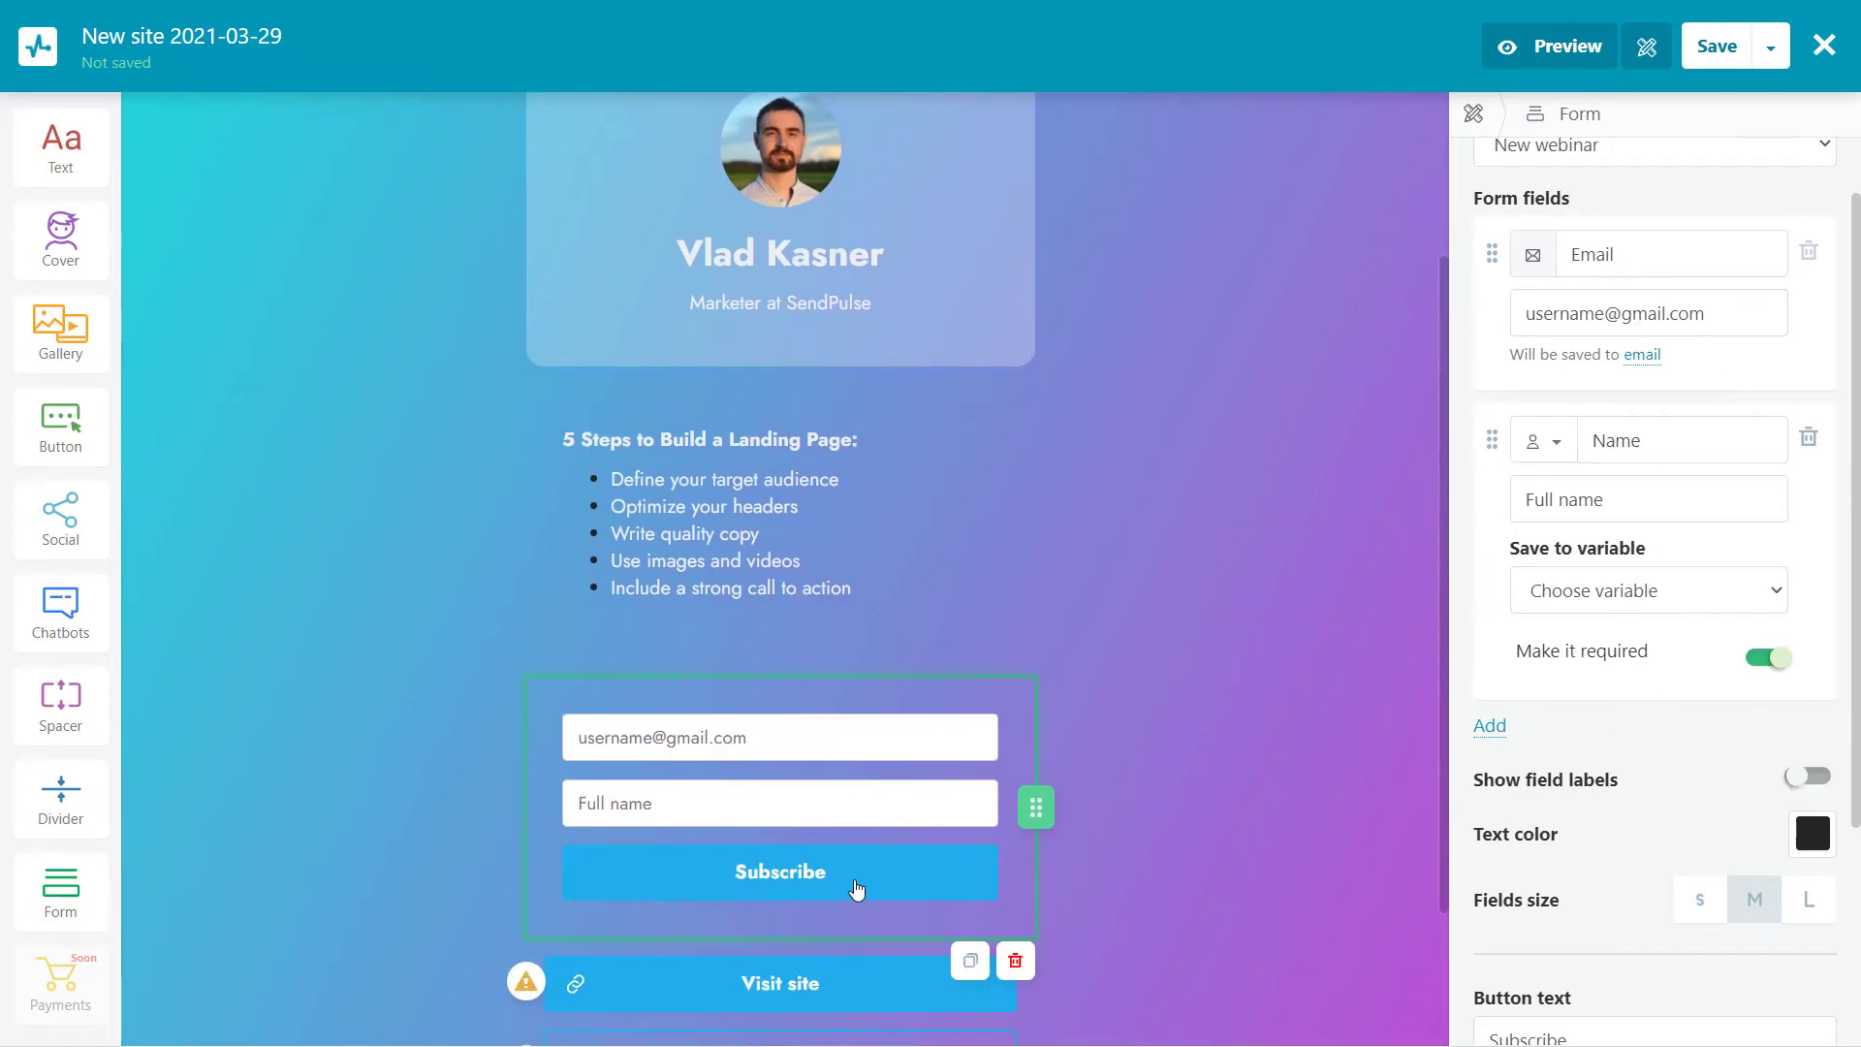
{"action": "scroll", "coordinate": [1613, 732], "scroll_direction": "down", "scroll_amount": 3}
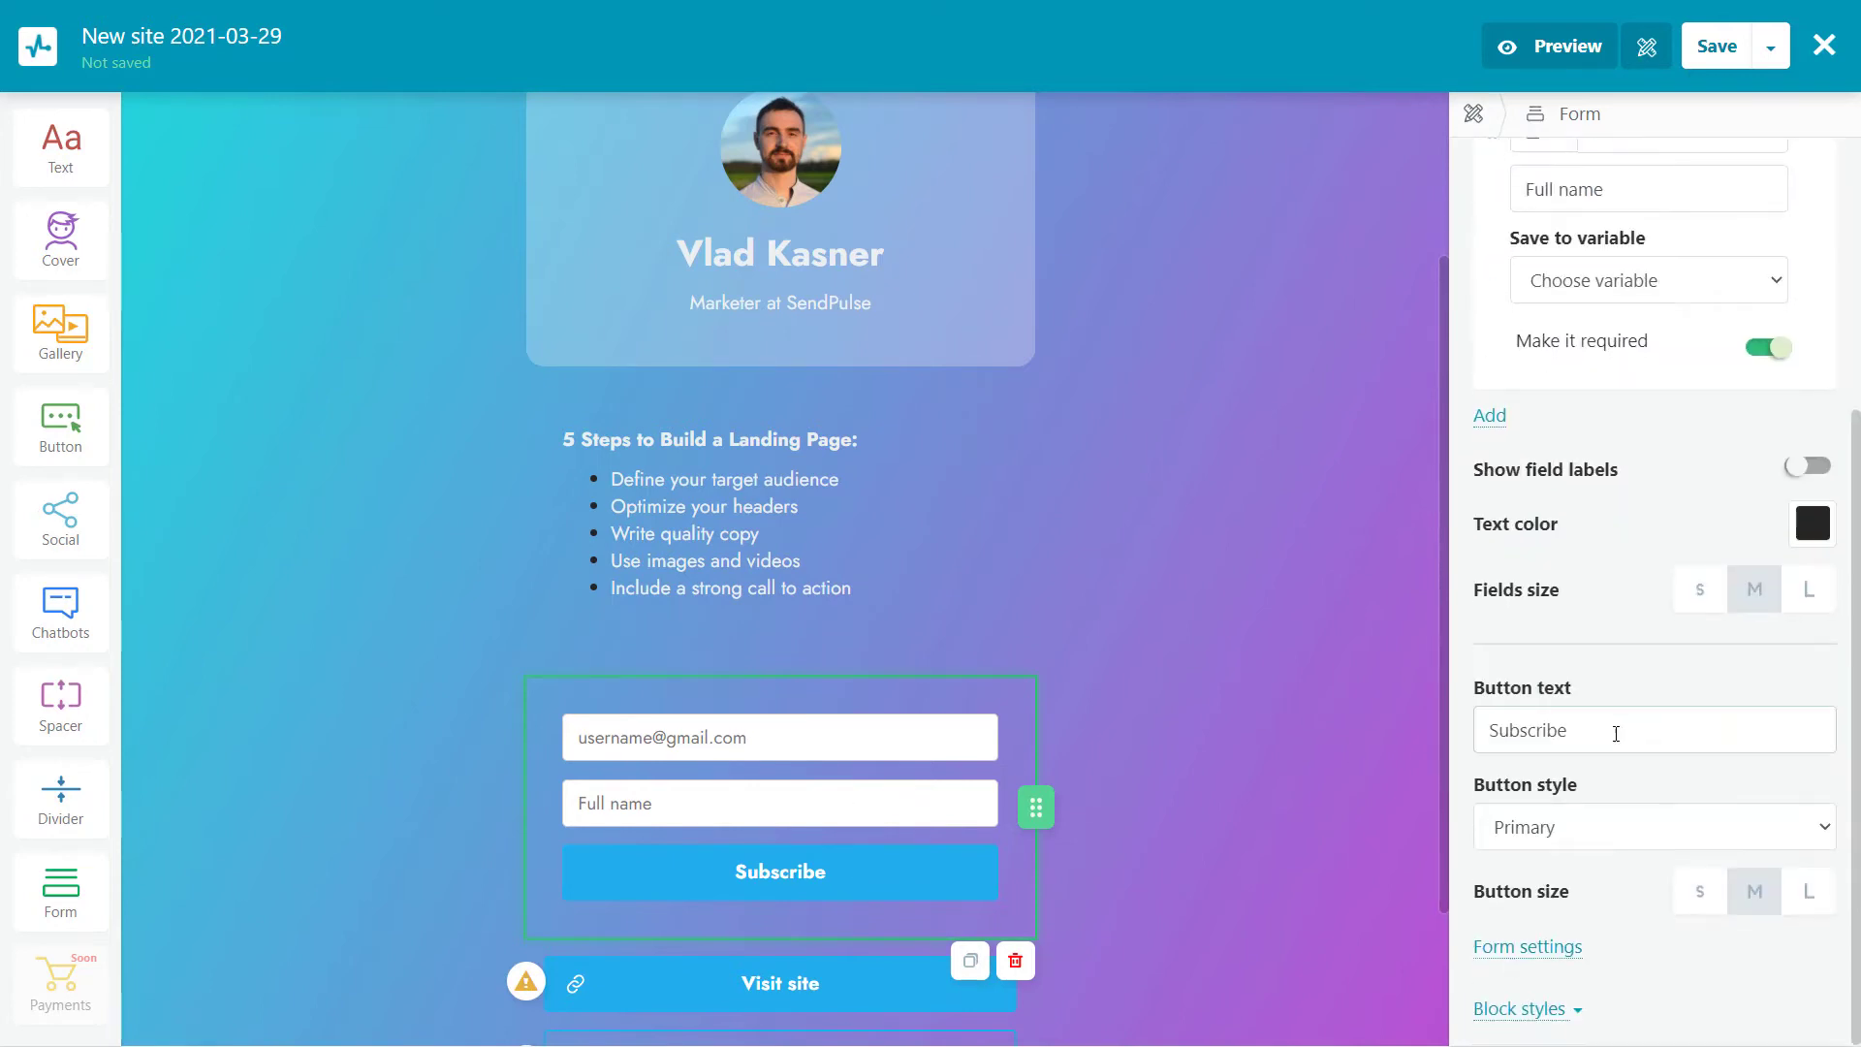
{"action": "double_click", "coordinate": [1608, 741]}
{"action": "type", "text": "REGISTER"}
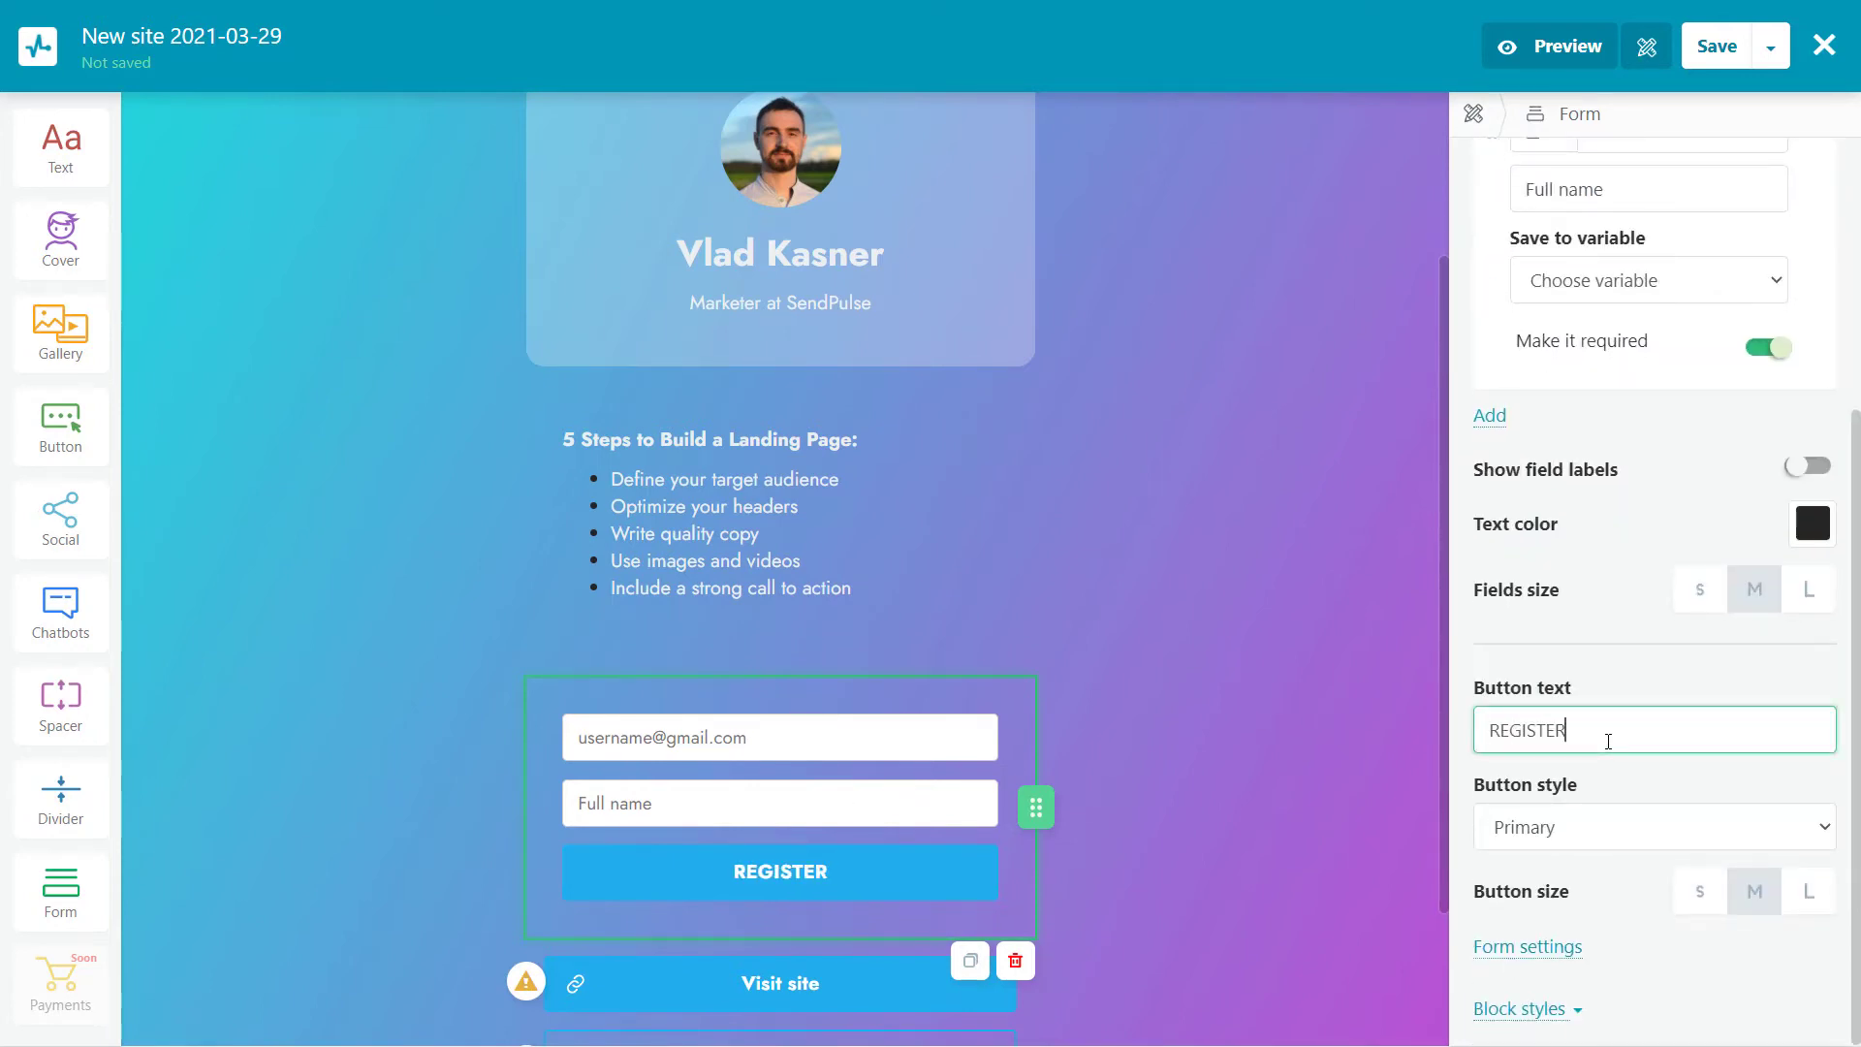
{"action": "left_click", "coordinate": [965, 643]}
{"action": "scroll", "coordinate": [989, 633], "scroll_direction": "up", "scroll_amount": 2}
{"action": "scroll", "coordinate": [989, 633], "scroll_direction": "down", "scroll_amount": 3}
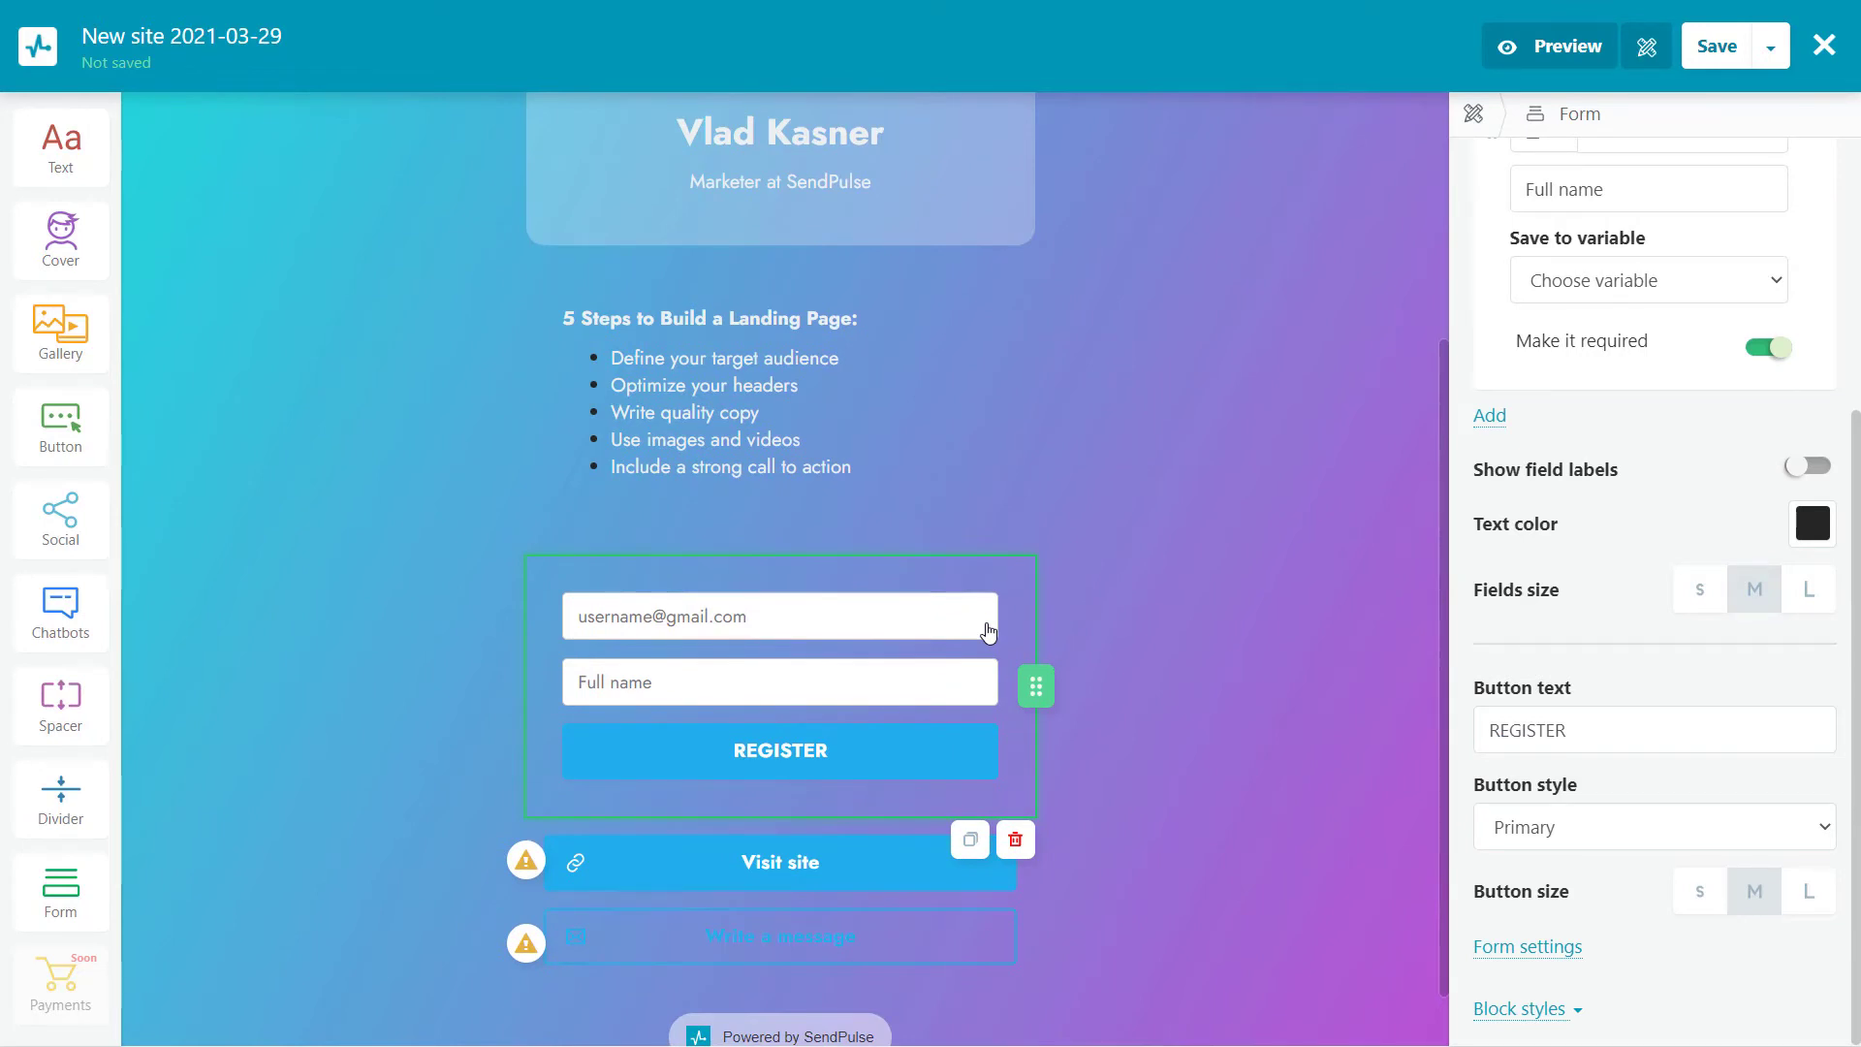
{"action": "scroll", "coordinate": [988, 632], "scroll_direction": "up", "scroll_amount": 1}
{"action": "left_click", "coordinate": [1004, 684]}
Add a chatbot block below the form, keeping only the Telegram button
{"action": "left_click_drag", "start_coordinate": [60, 610], "coordinate": [777, 908]}
{"action": "scroll", "coordinate": [785, 911], "scroll_direction": "down", "scroll_amount": 1}
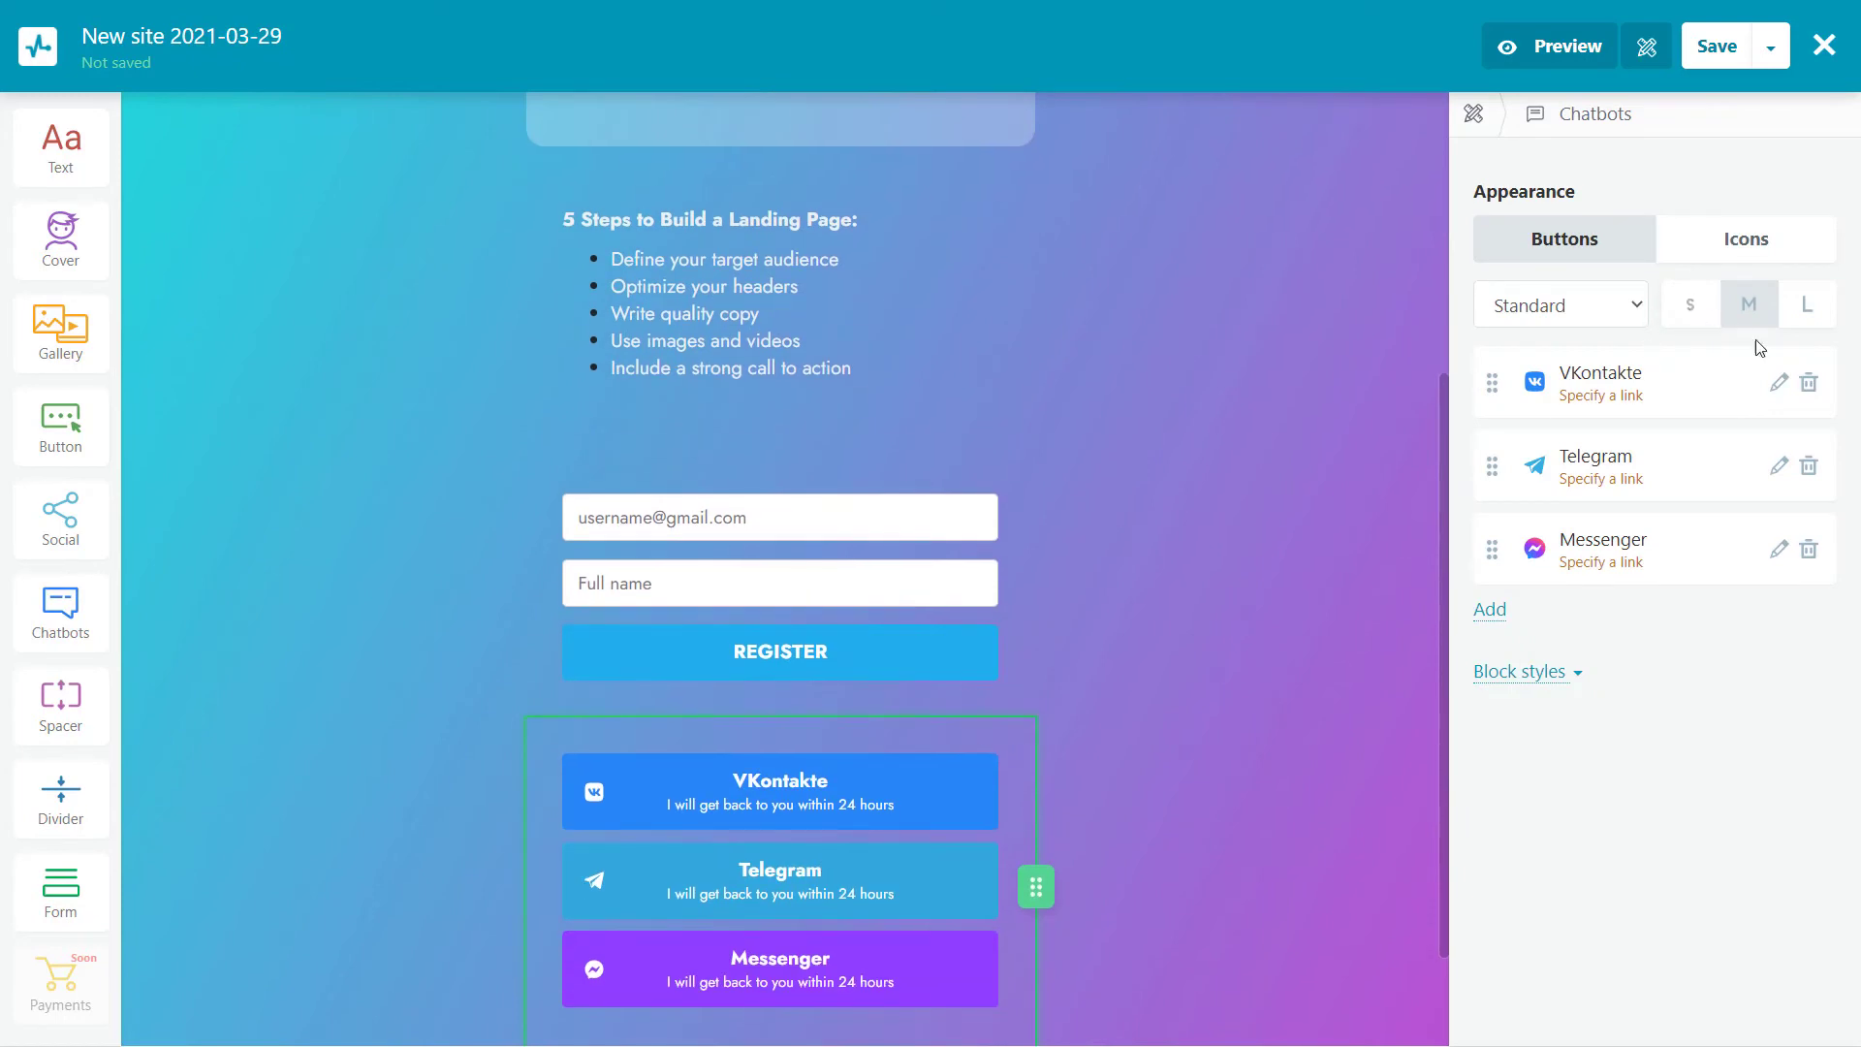
{"action": "left_click", "coordinate": [1809, 382]}
{"action": "left_click", "coordinate": [1808, 467]}
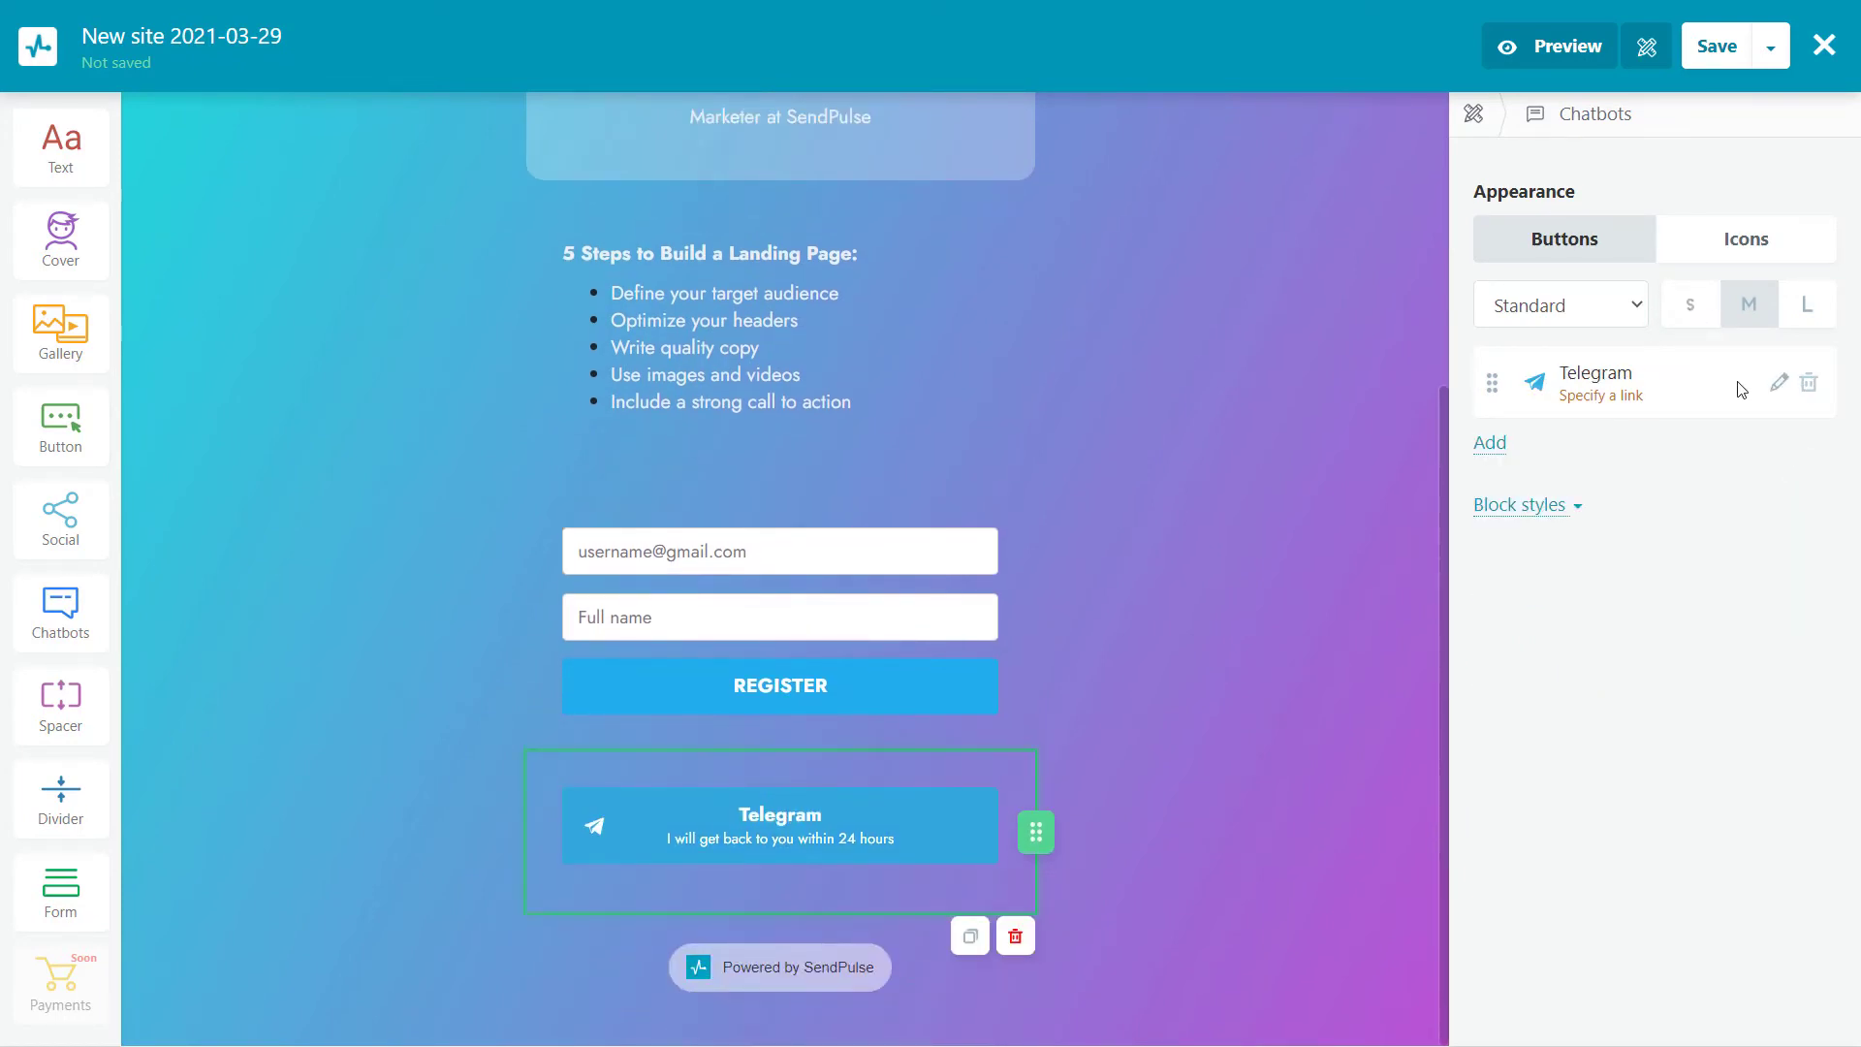
Link the Telegram button to a custom address and apply the changes
{"action": "left_click", "coordinate": [1779, 382]}
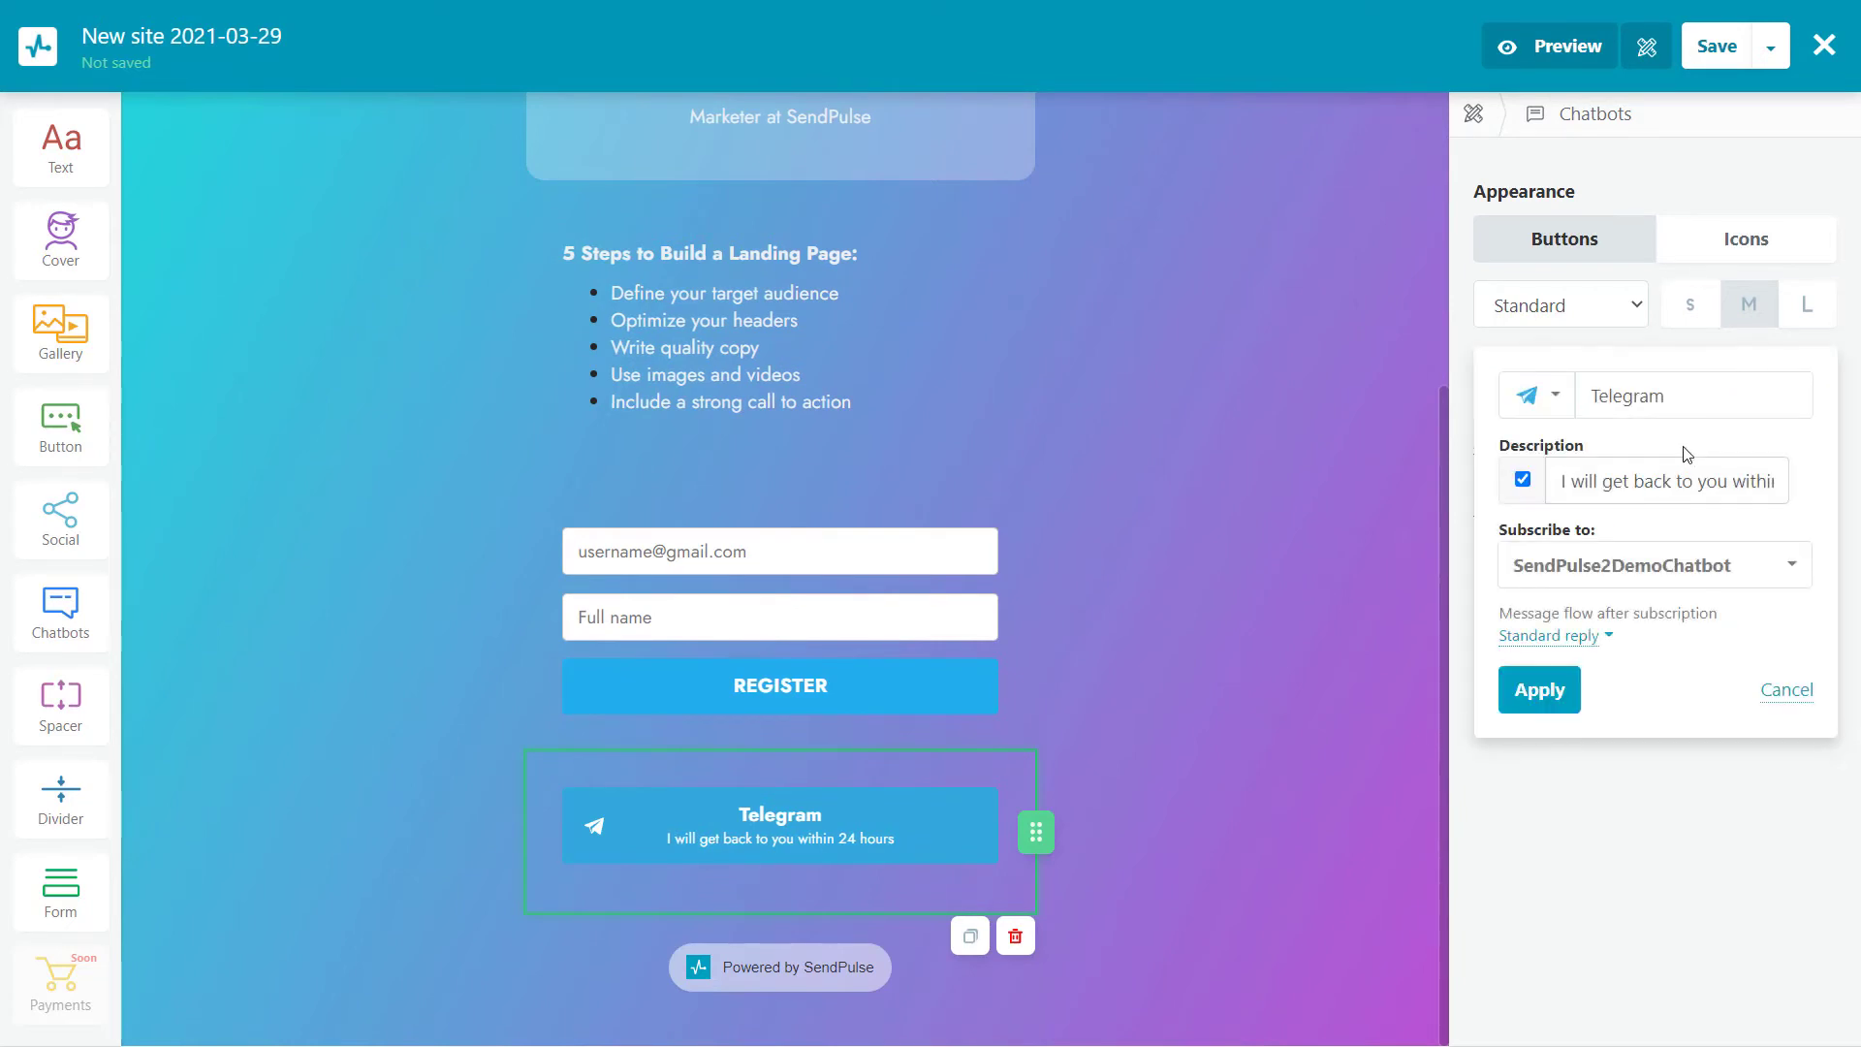
{"action": "left_click", "coordinate": [1664, 397]}
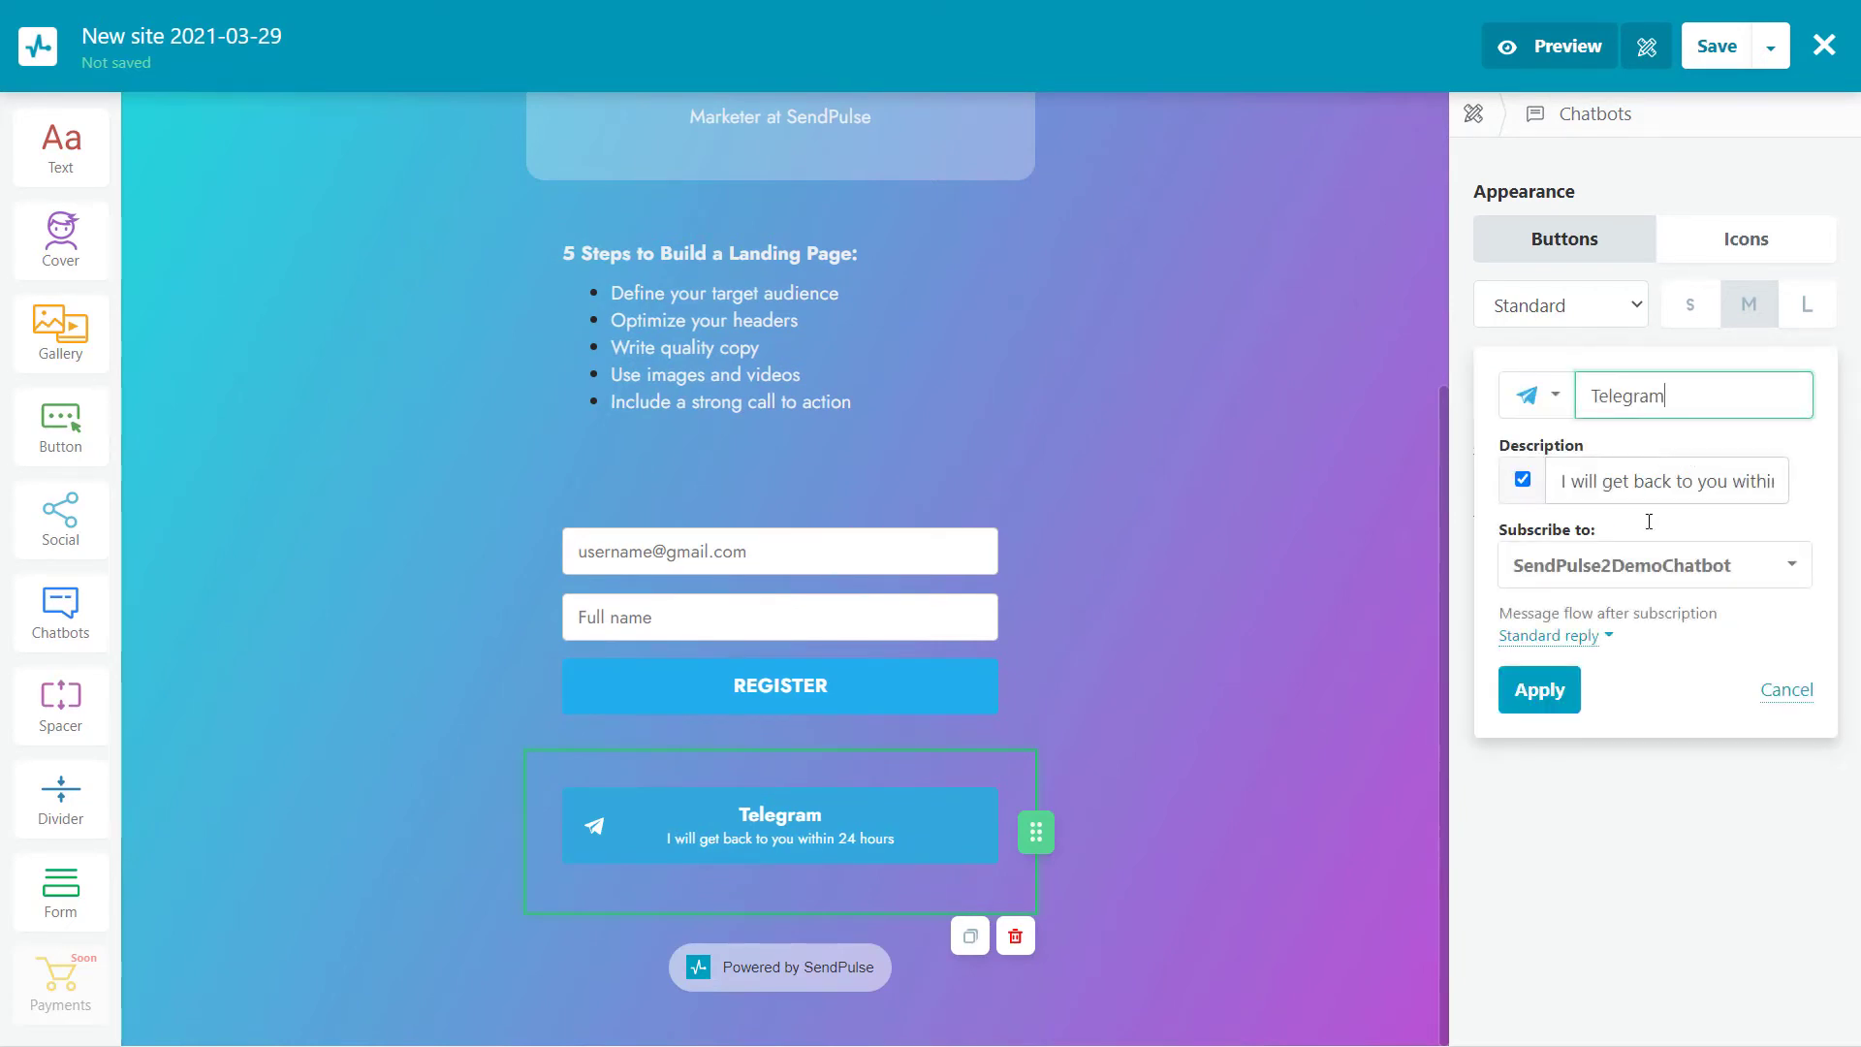
{"action": "left_click", "coordinate": [1640, 565]}
{"action": "left_click", "coordinate": [1621, 662]}
{"action": "left_click", "coordinate": [1539, 715]}
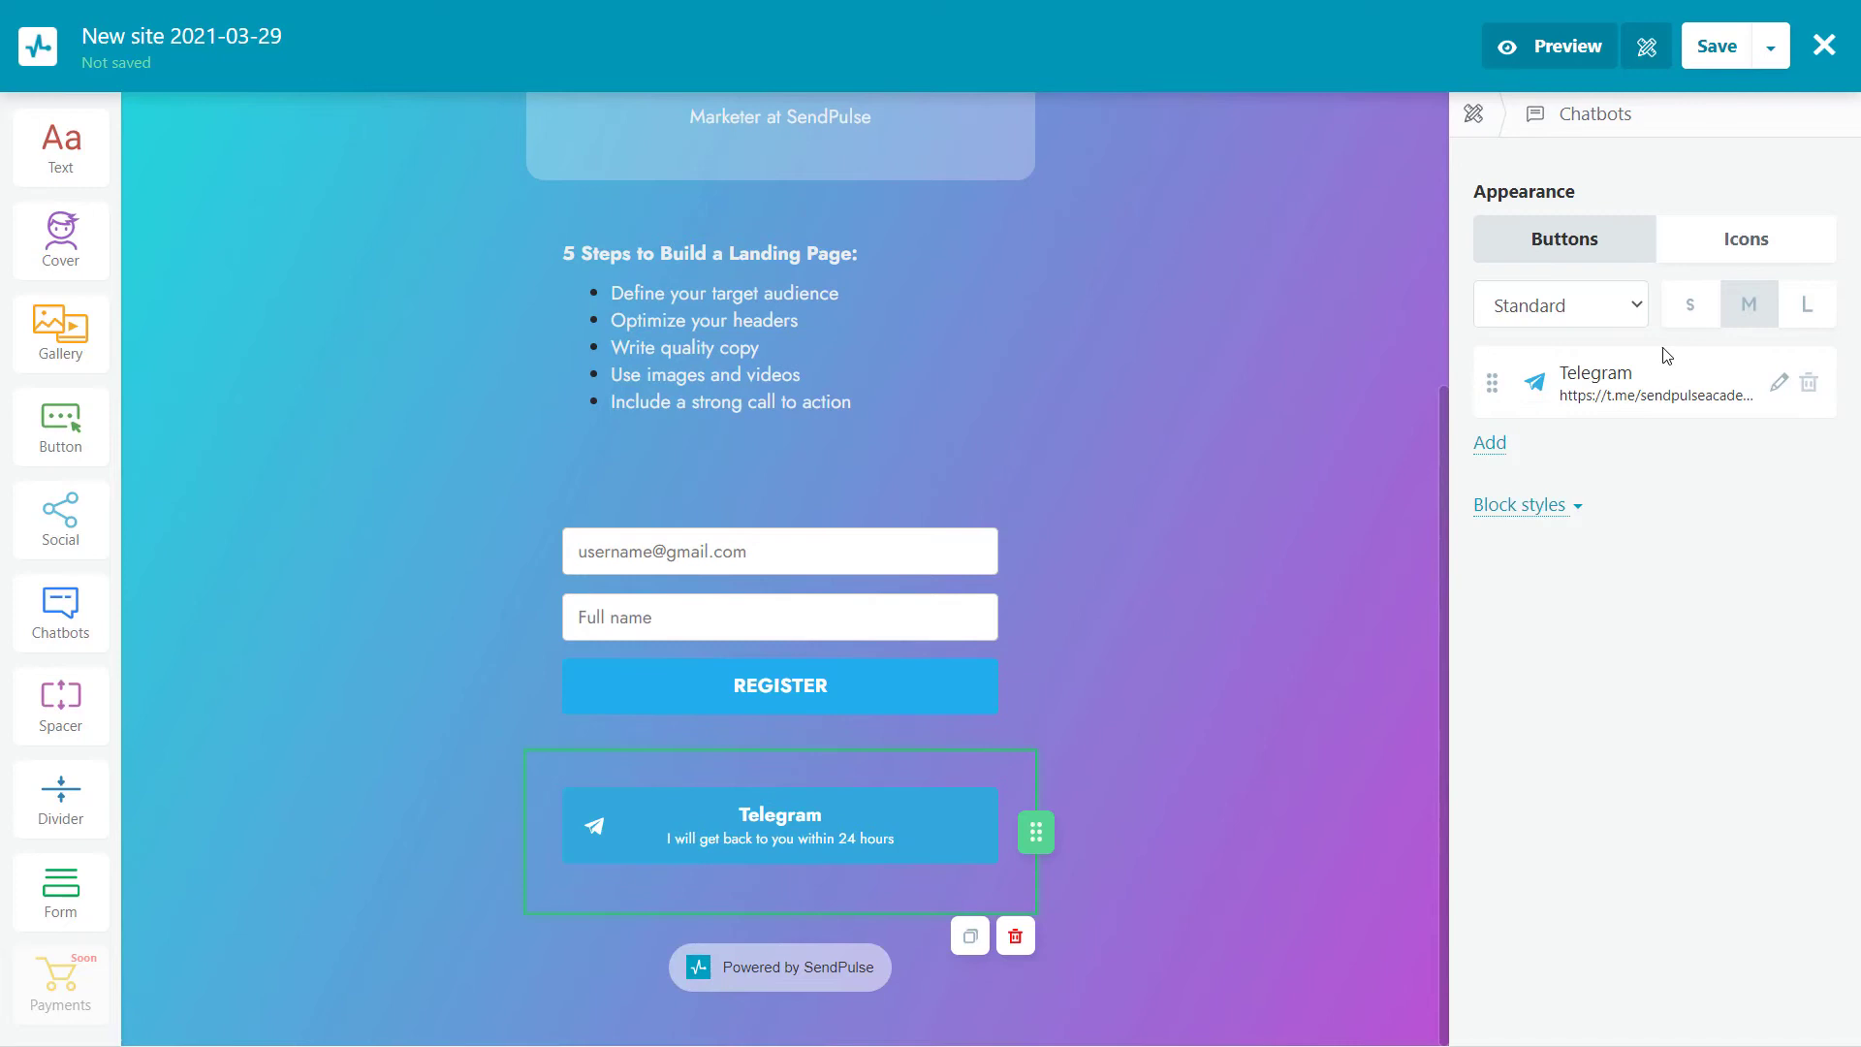
Set the Telegram button's description to 'Sign up via chatbot'
{"action": "left_click", "coordinate": [1664, 383]}
{"action": "triple_click", "coordinate": [1704, 480]}
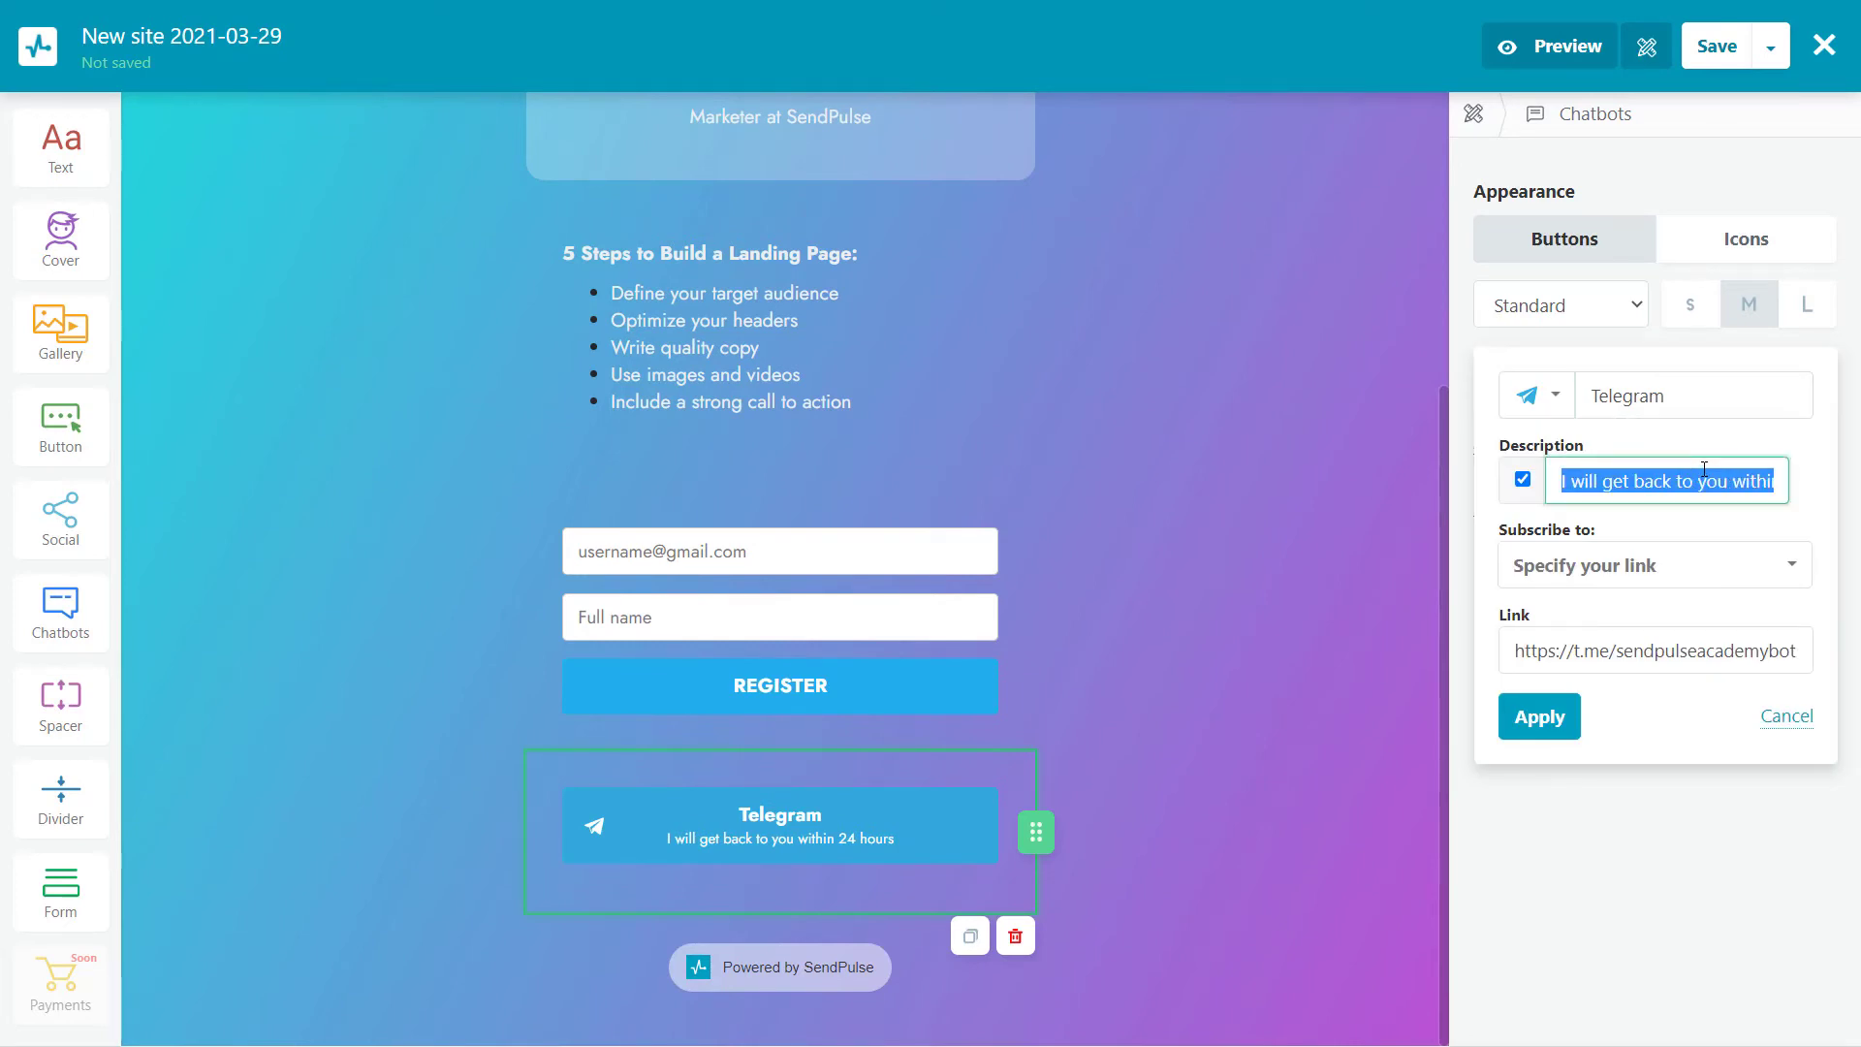
{"action": "type", "text": "Sign up"}
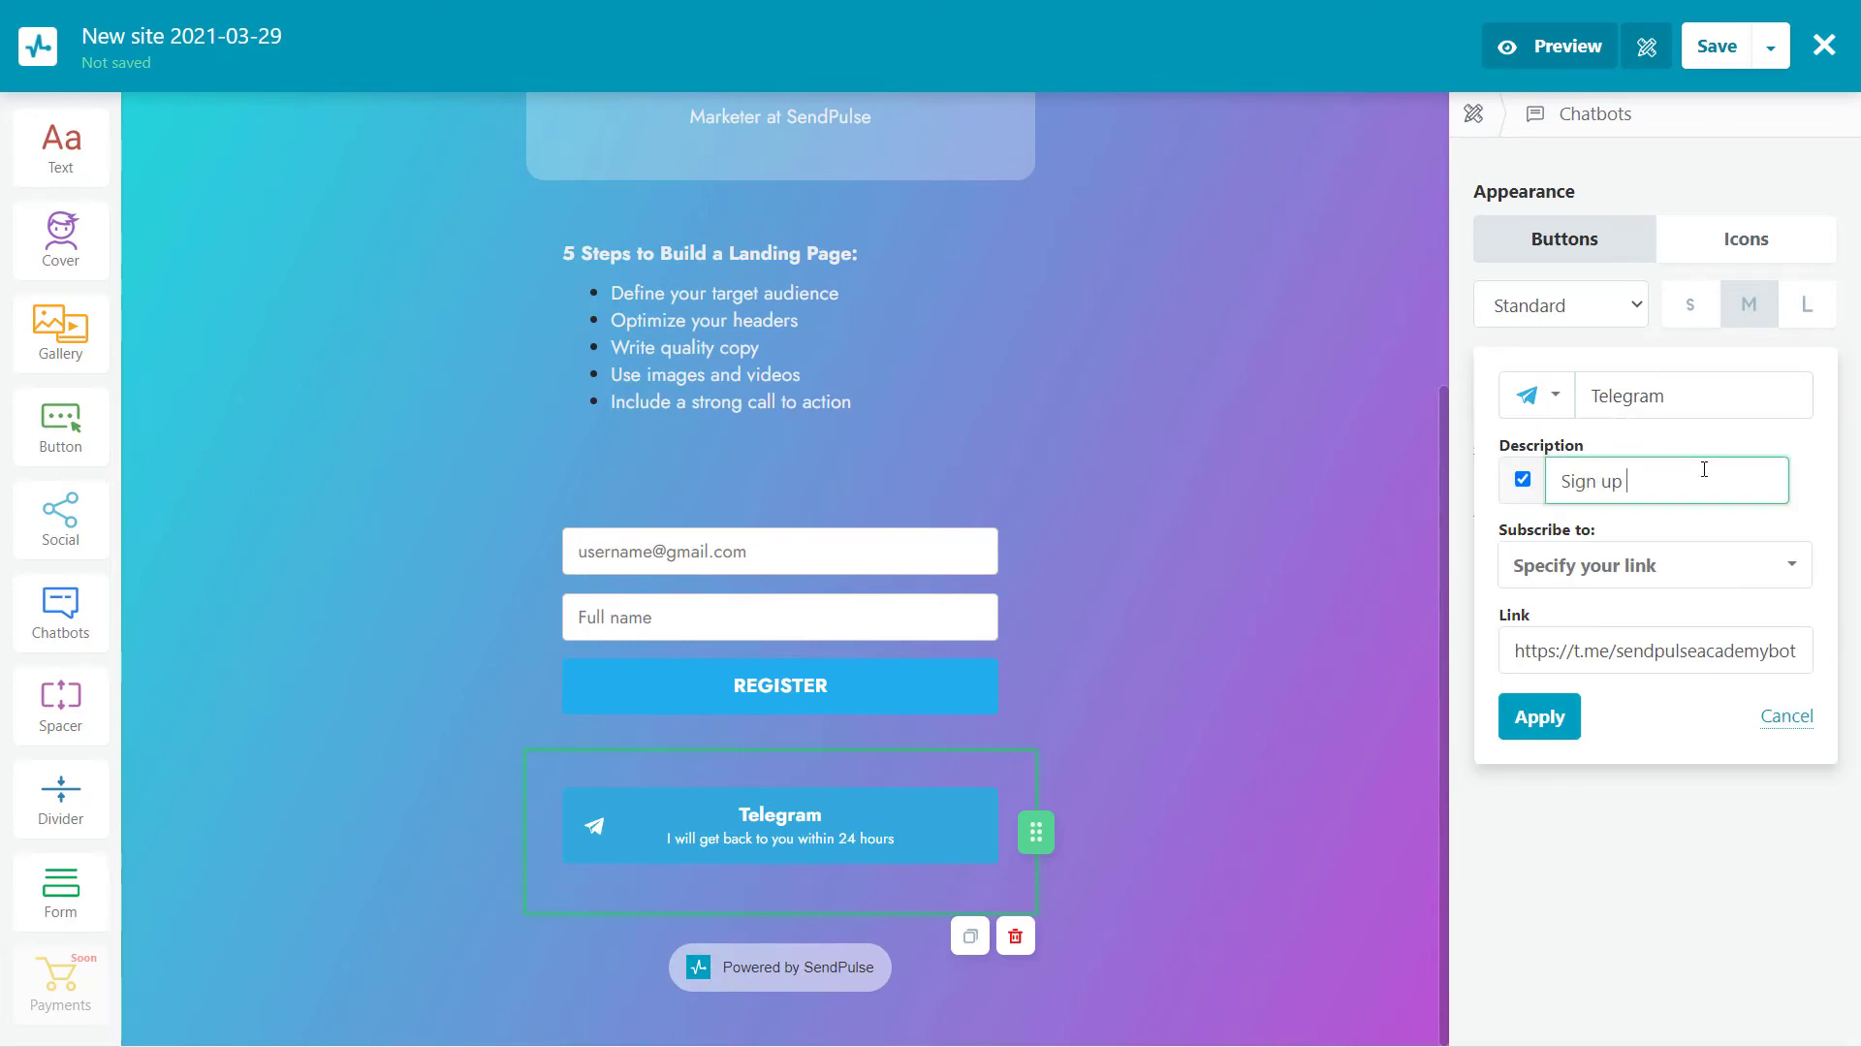
{"action": "type", "text": " via chatbot"}
{"action": "left_click", "coordinate": [1571, 719]}
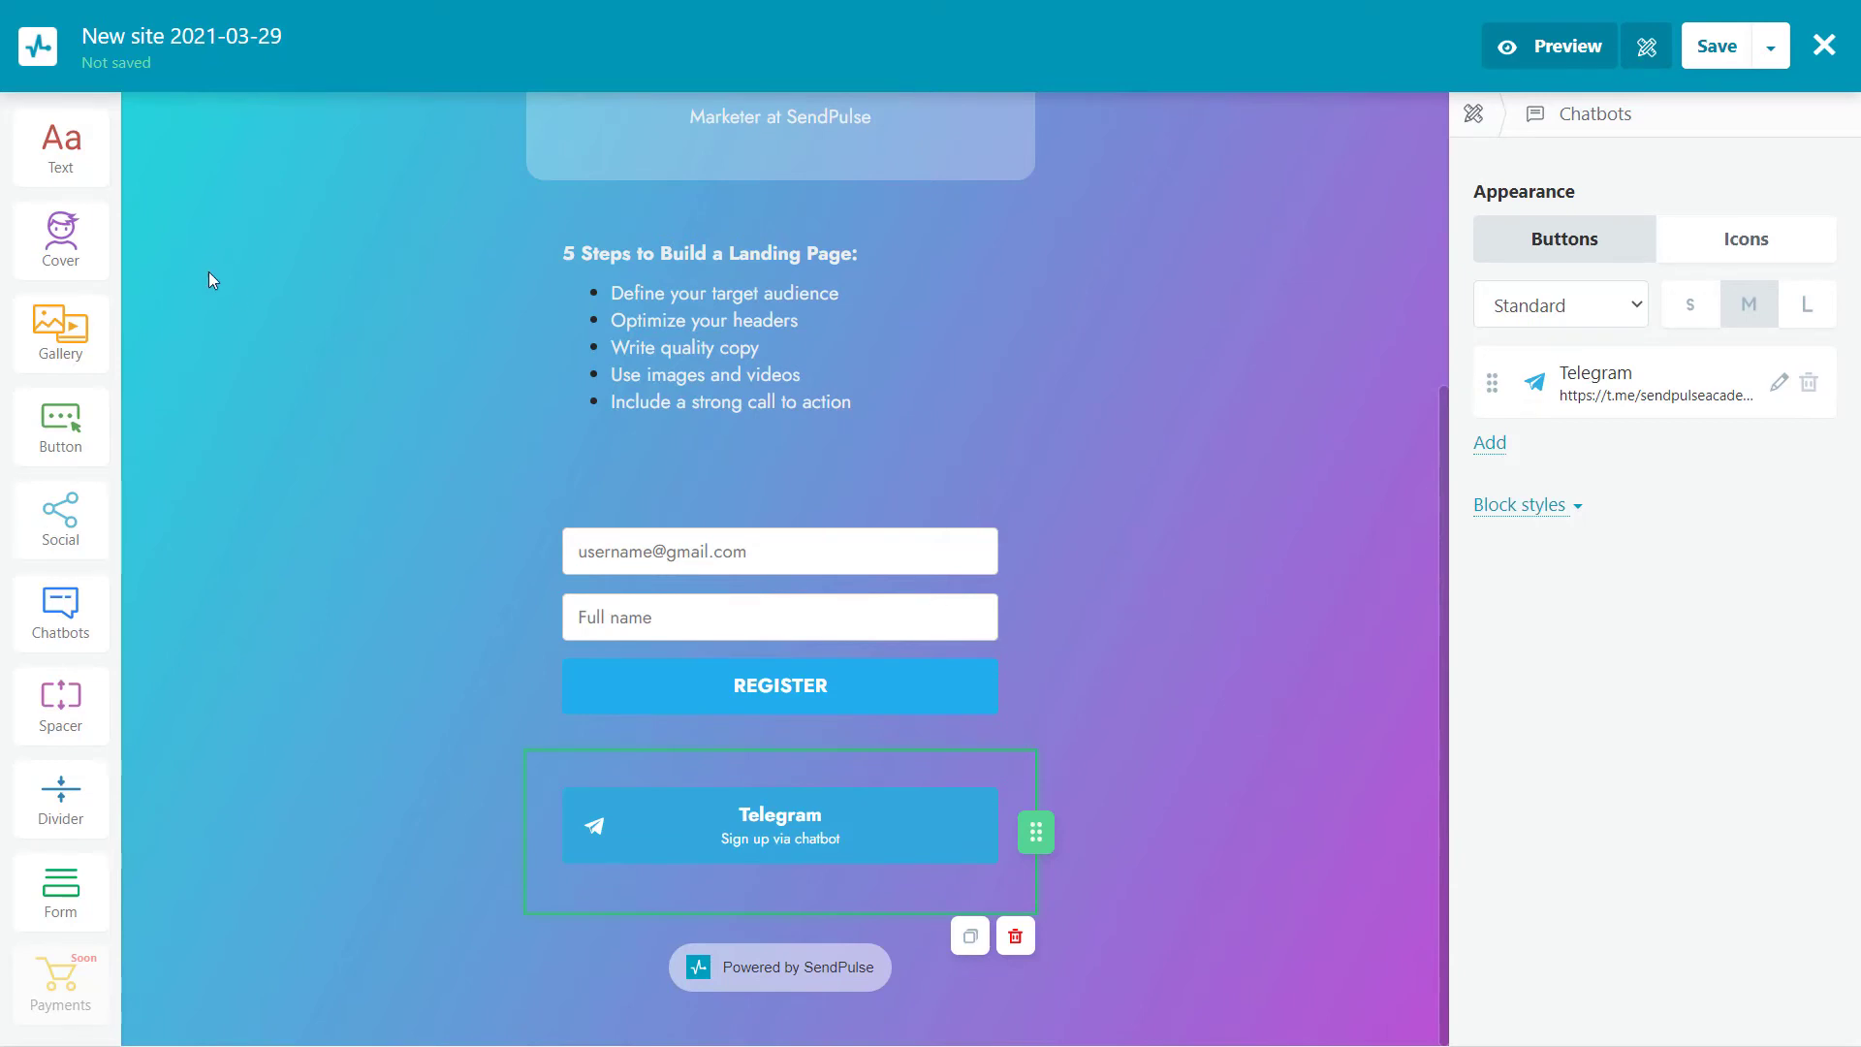
Insert a text block between REGISTER and Telegram whose only text is 'OR'
{"action": "left_click_drag", "start_coordinate": [61, 145], "coordinate": [640, 722]}
{"action": "scroll", "coordinate": [775, 678], "scroll_direction": "down", "scroll_amount": 3}
{"action": "left_click", "coordinate": [797, 734]}
{"action": "key", "text": "ctrl+a"}
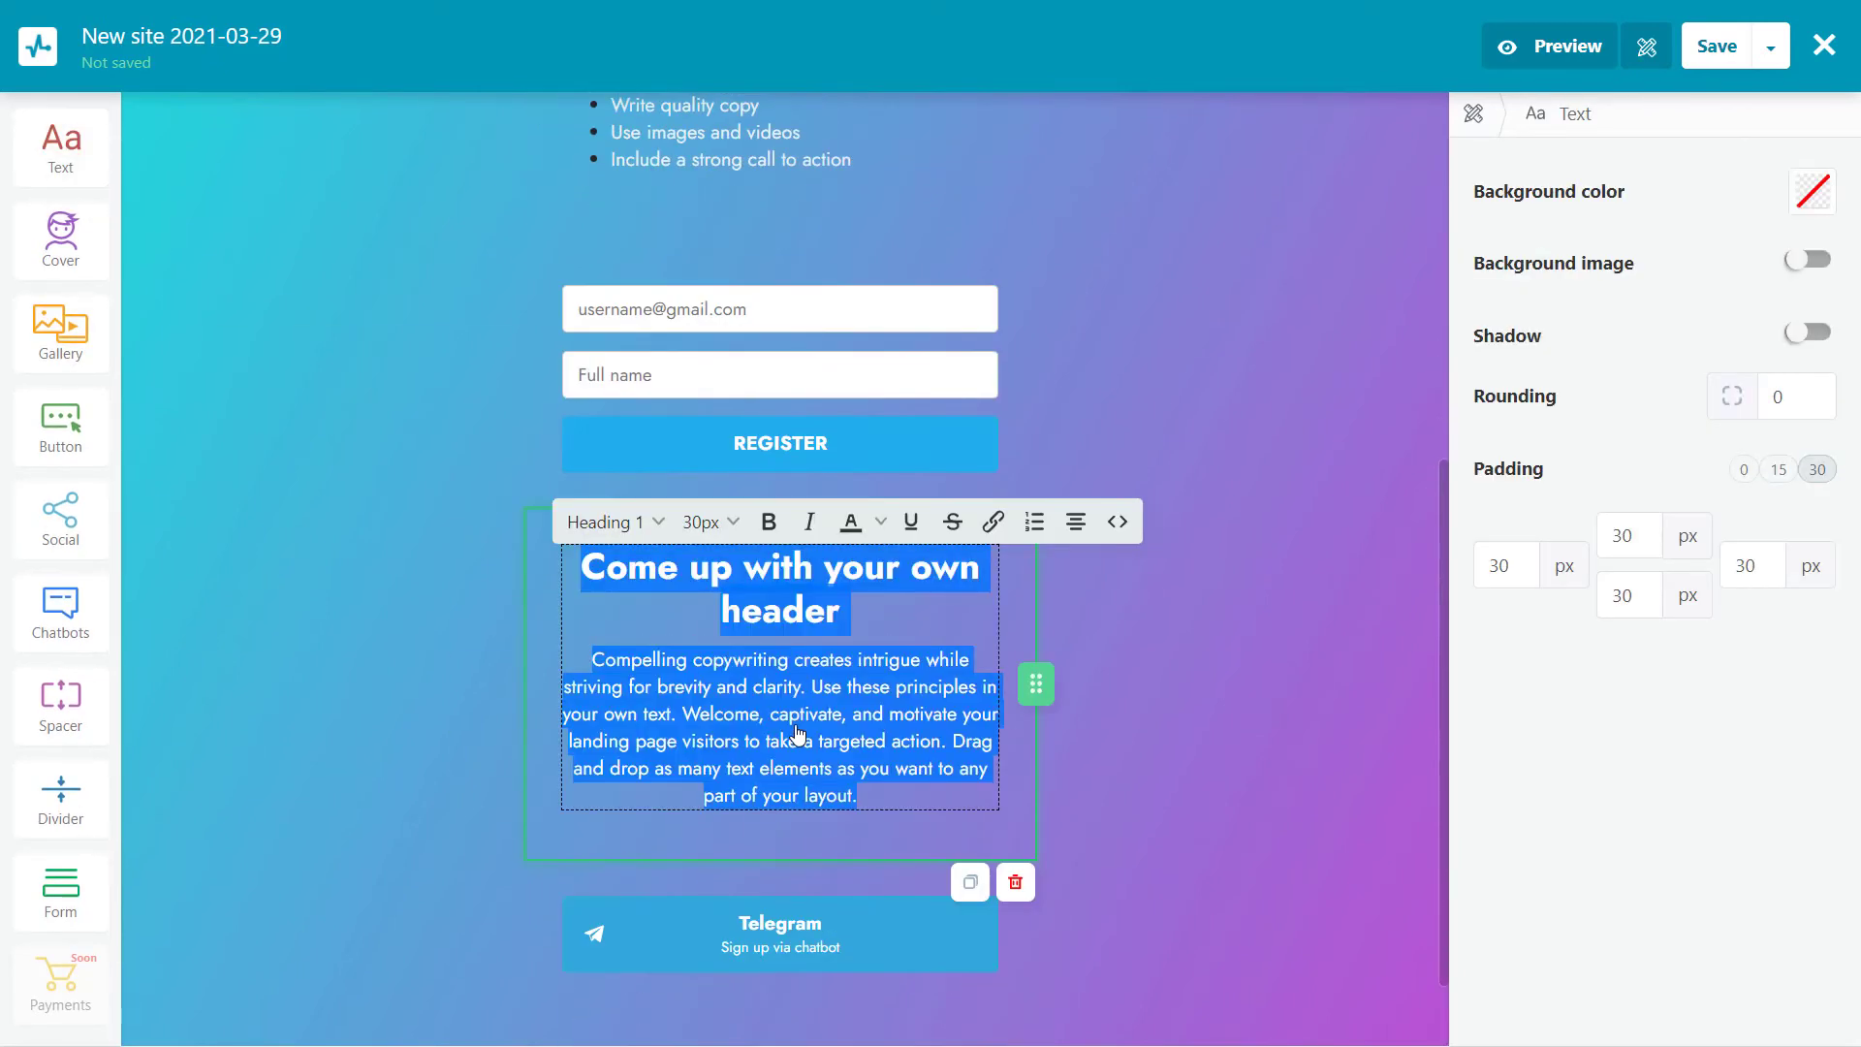
{"action": "key", "text": "BackSpace"}
{"action": "type", "text": "OR"}
Make 'OR' Paragraph style with padding 0
{"action": "left_click", "coordinate": [623, 633]}
{"action": "left_click", "coordinate": [640, 667]}
{"action": "double_click", "coordinate": [819, 684]}
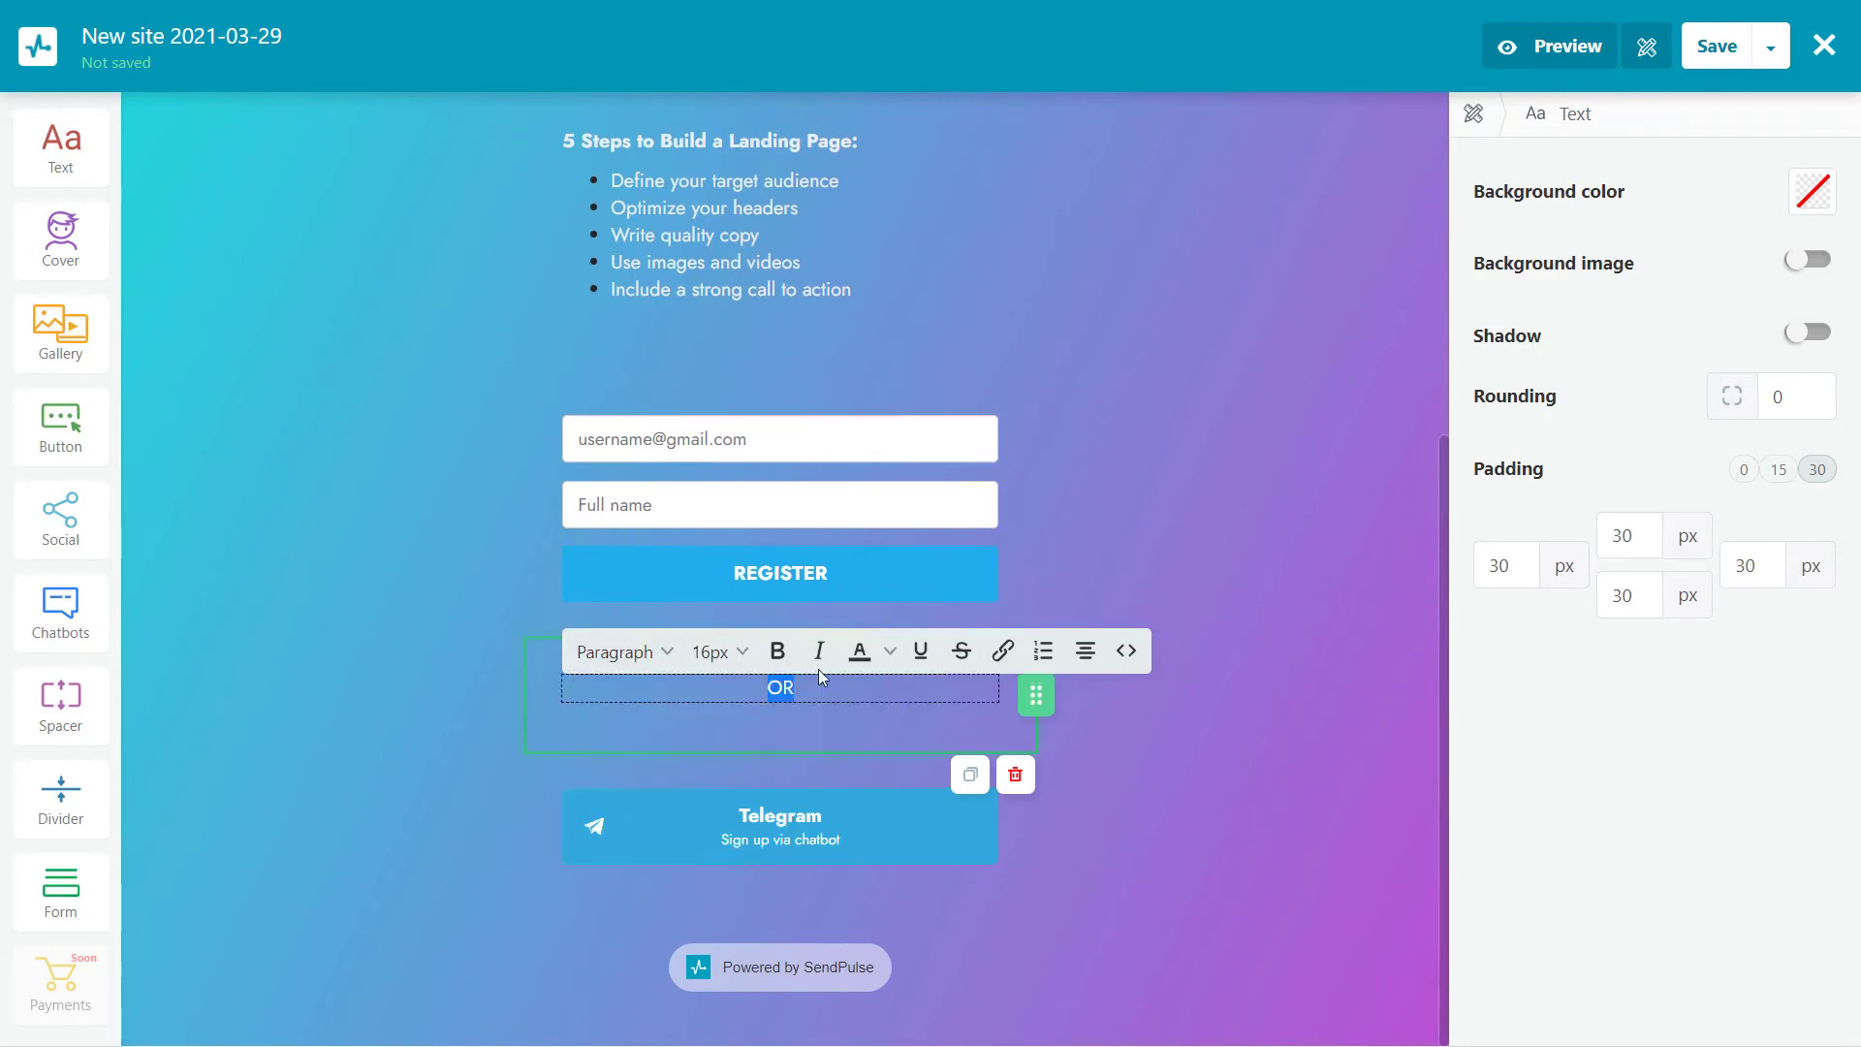
{"action": "left_click", "coordinate": [1778, 471]}
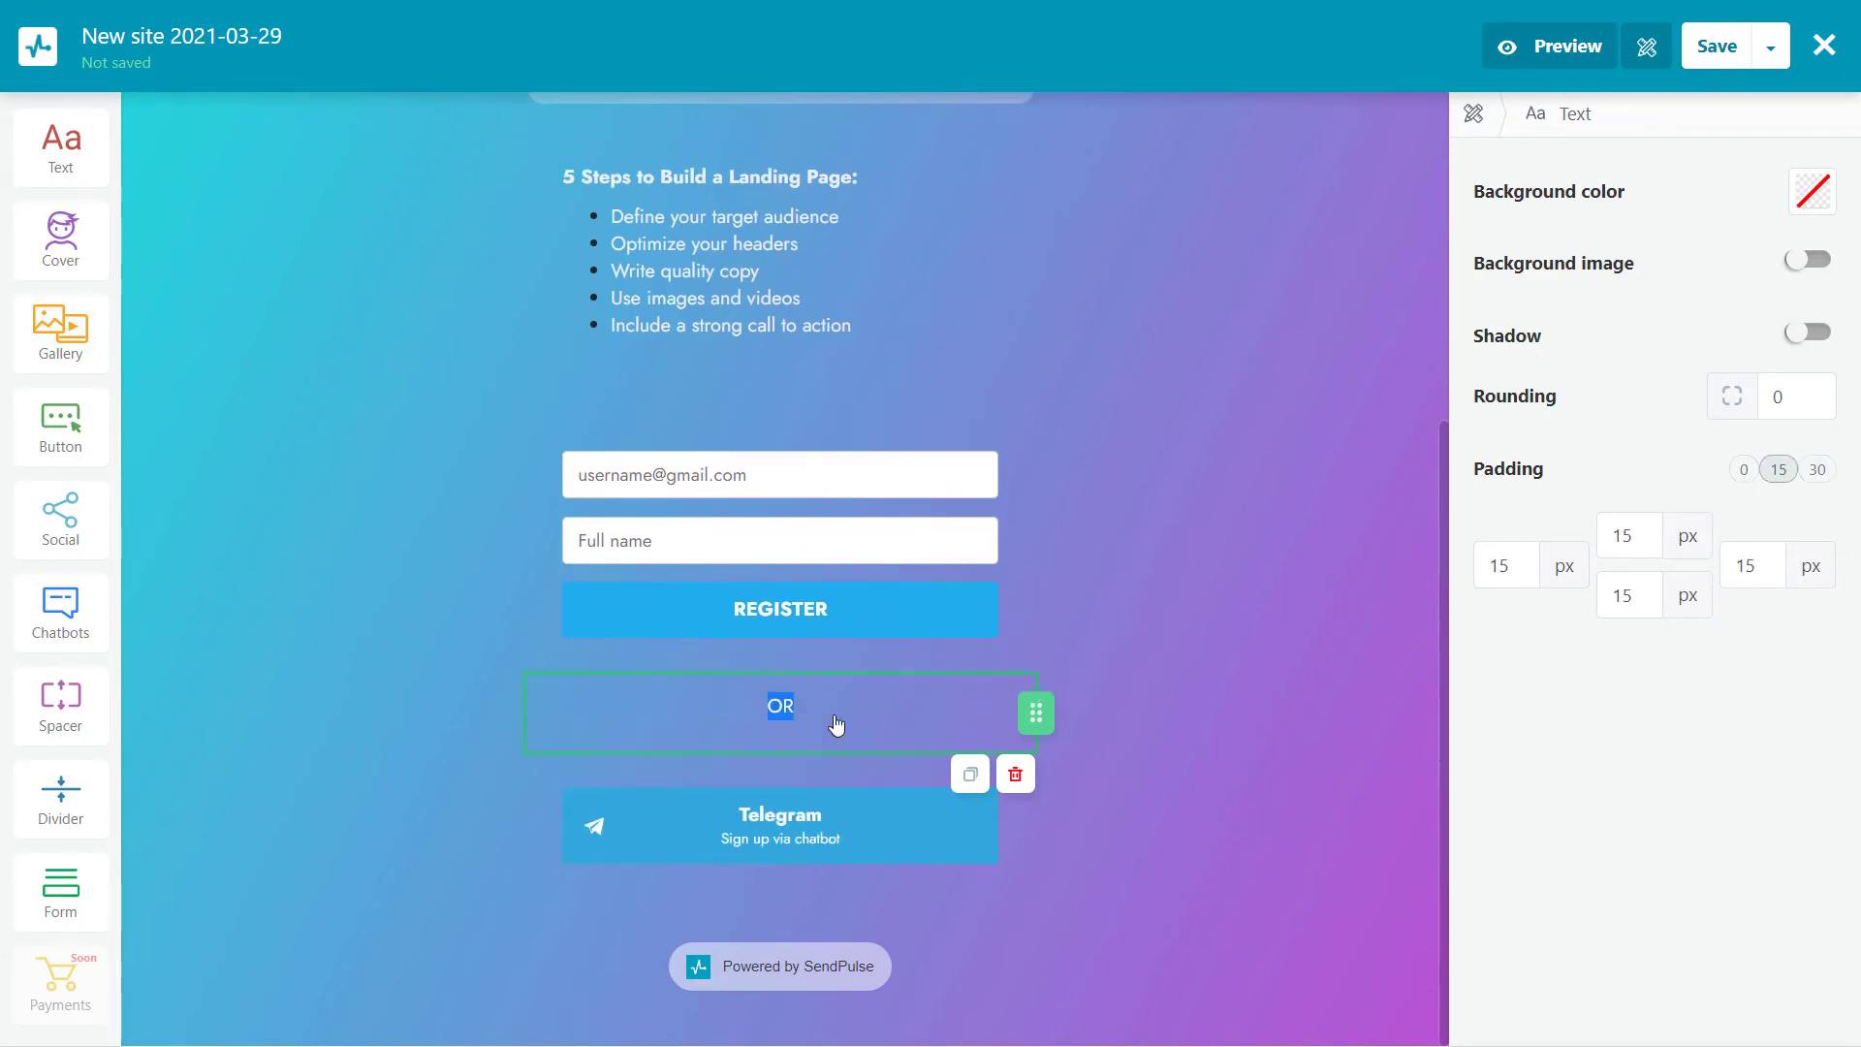
{"action": "left_click", "coordinate": [871, 669]}
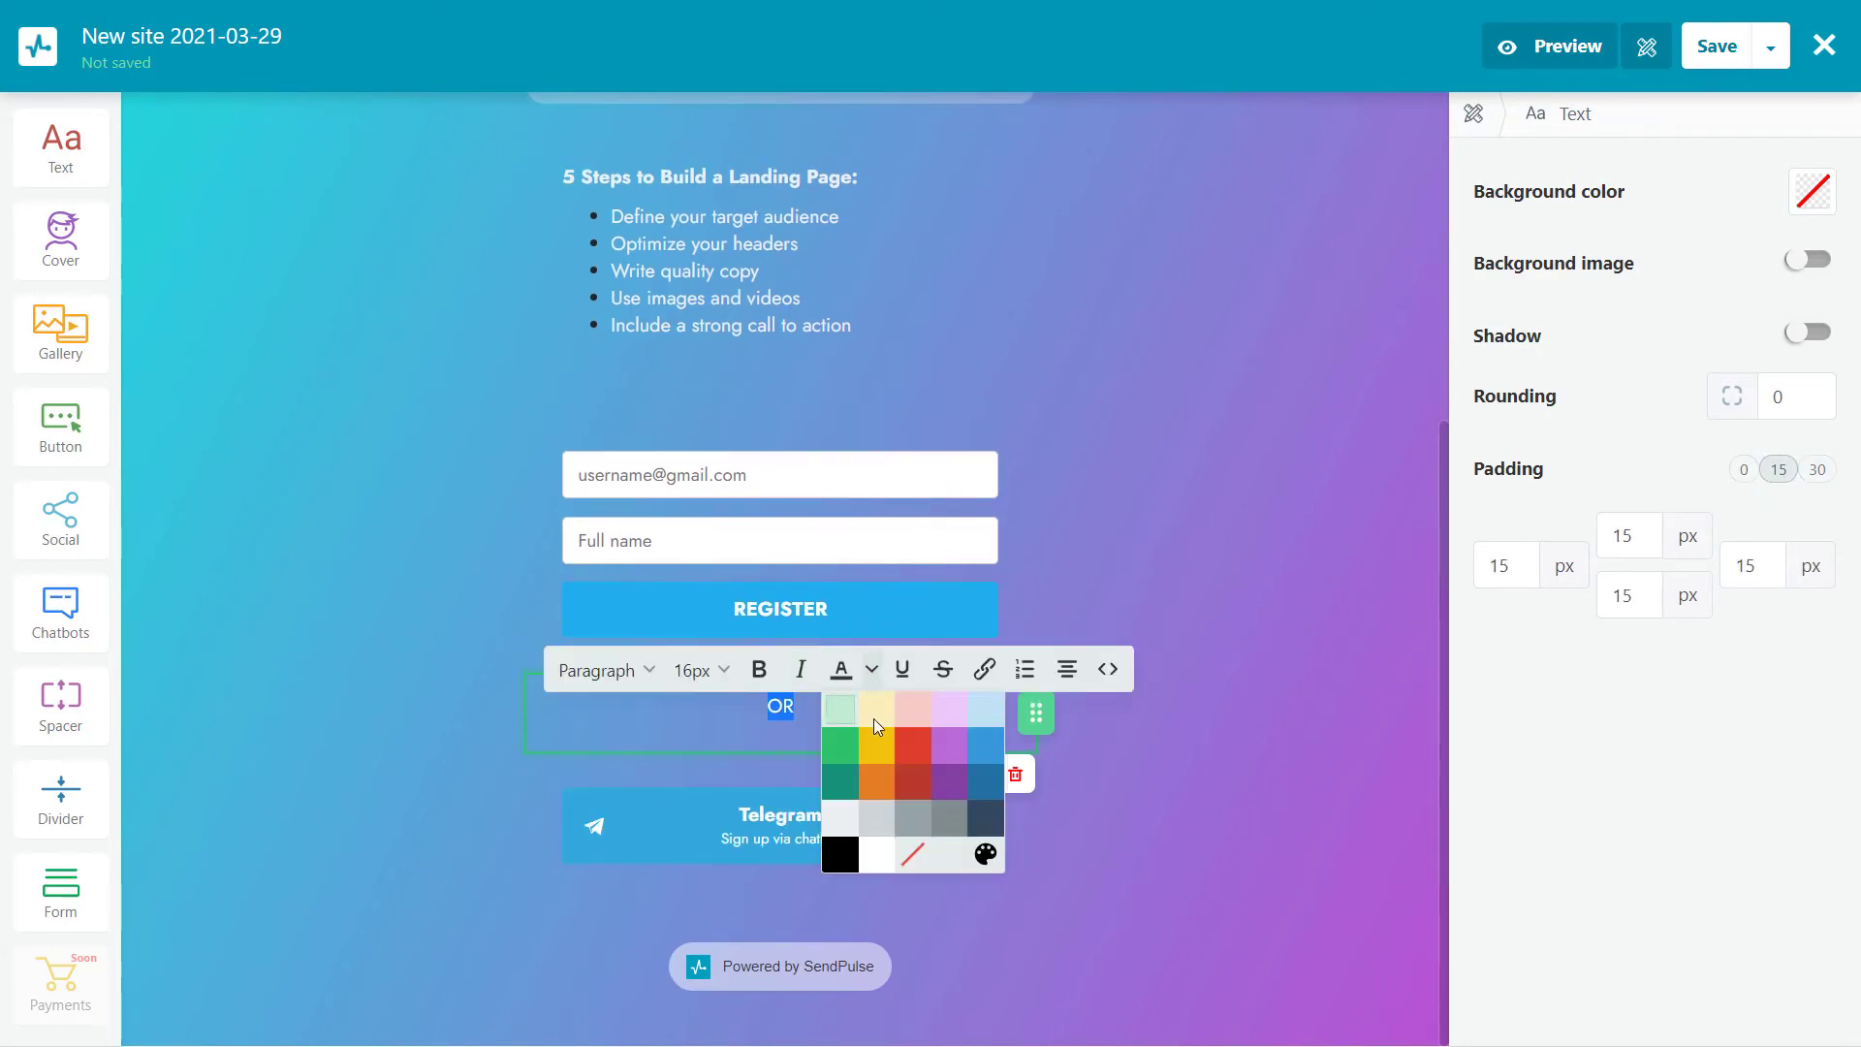
{"action": "left_click", "coordinate": [1743, 471]}
Save and exit, naming the site 'How to create a landing Page' at new-webinar.minisite.ai
{"action": "left_click", "coordinate": [977, 367]}
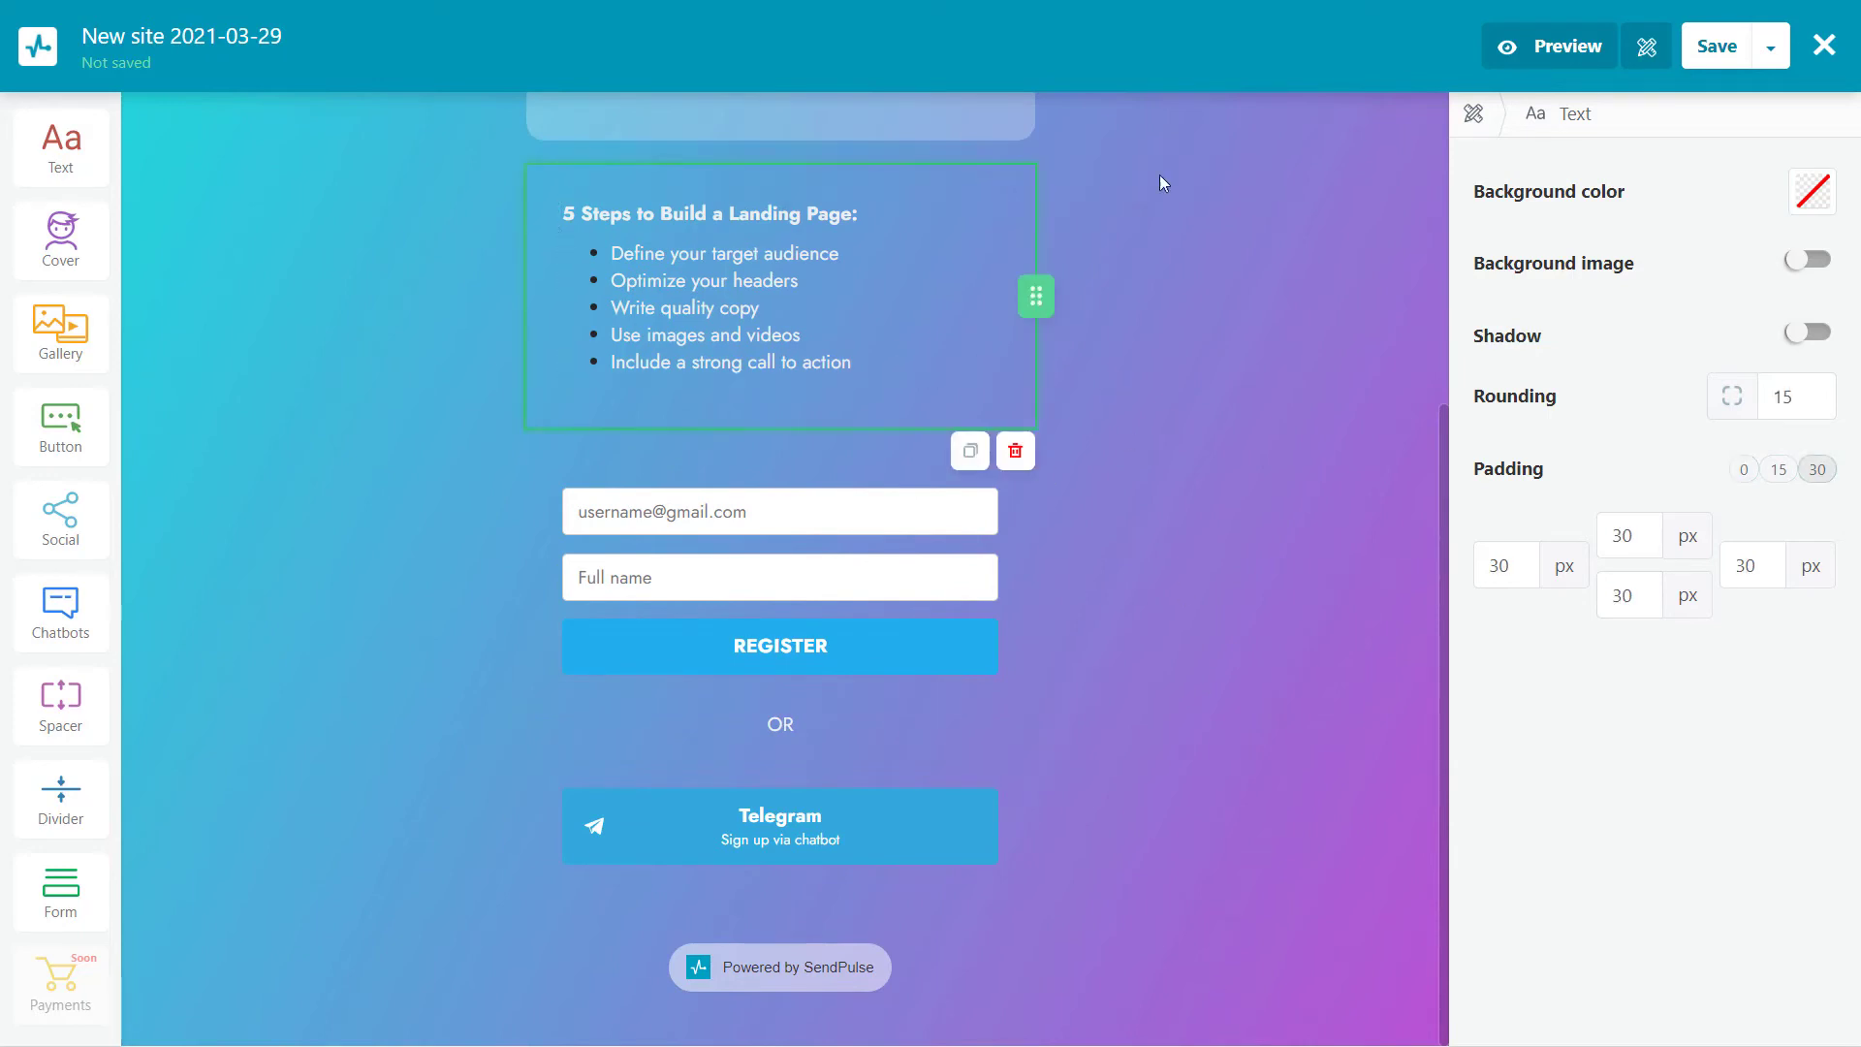
{"action": "left_click", "coordinate": [1774, 64]}
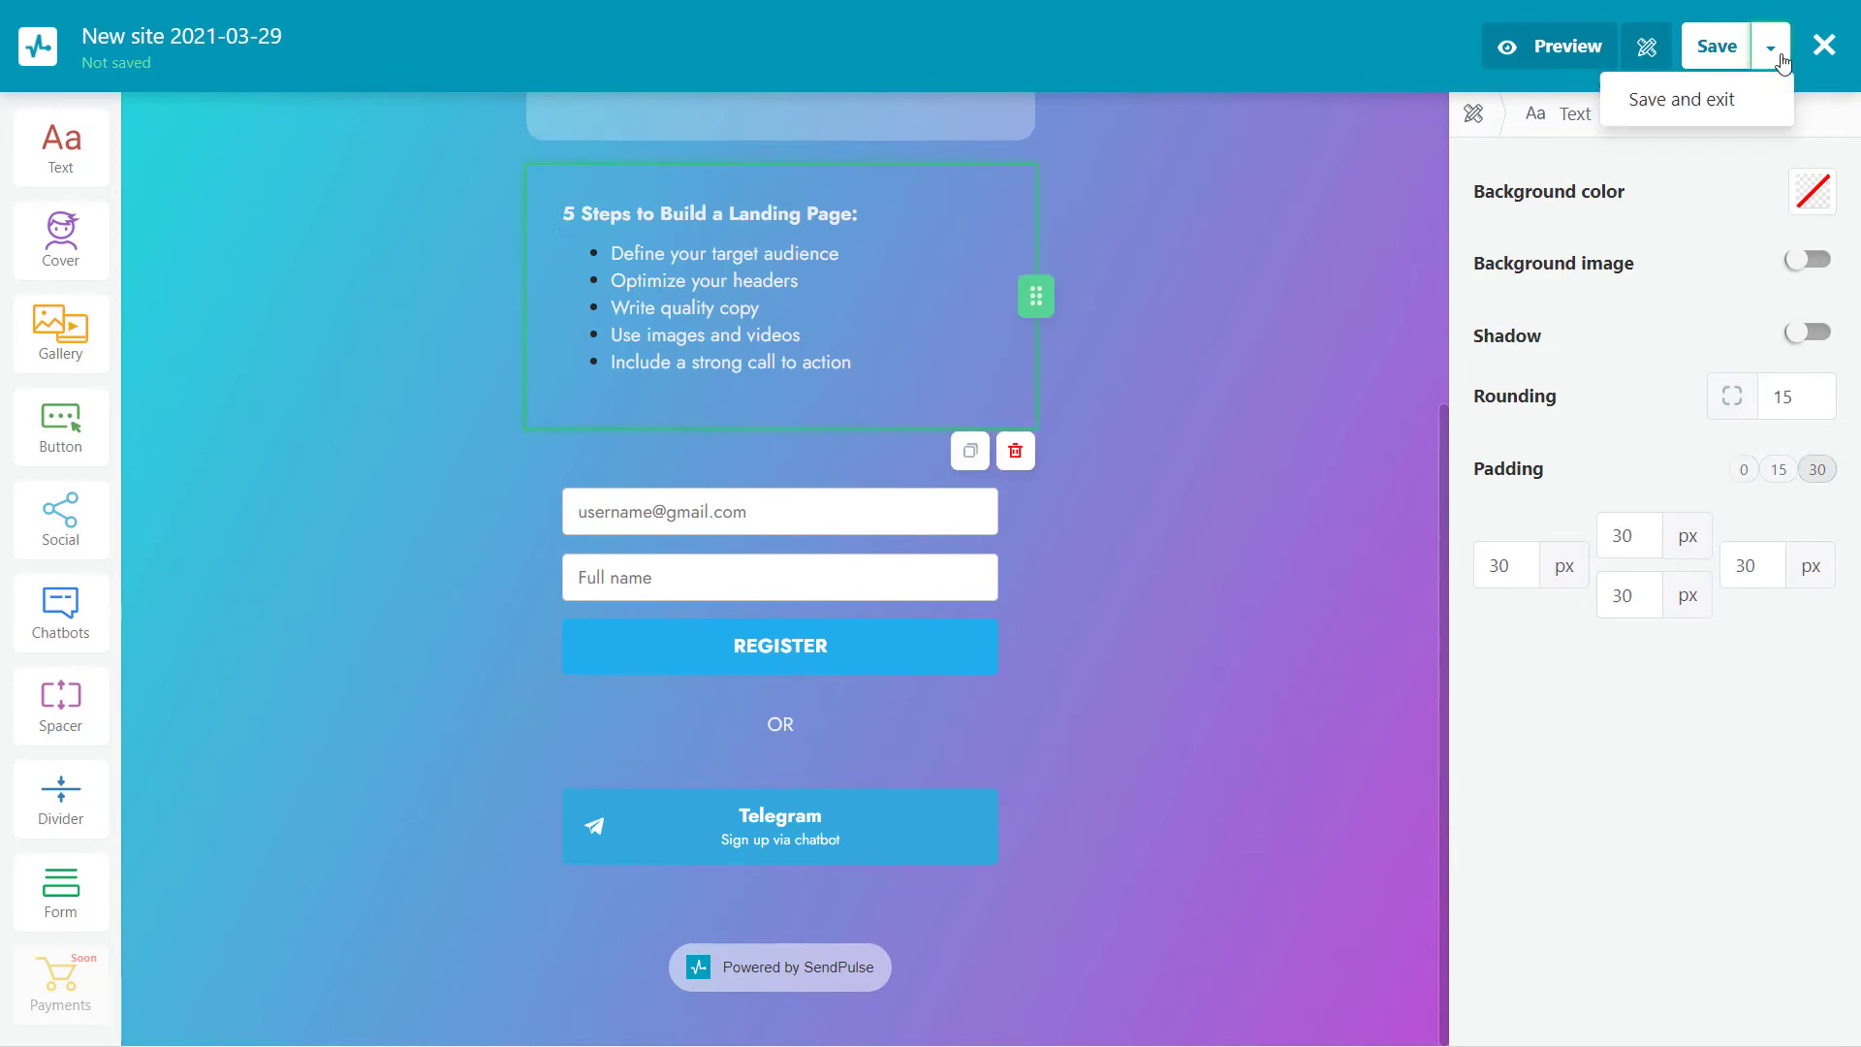
{"action": "left_click", "coordinate": [1721, 100]}
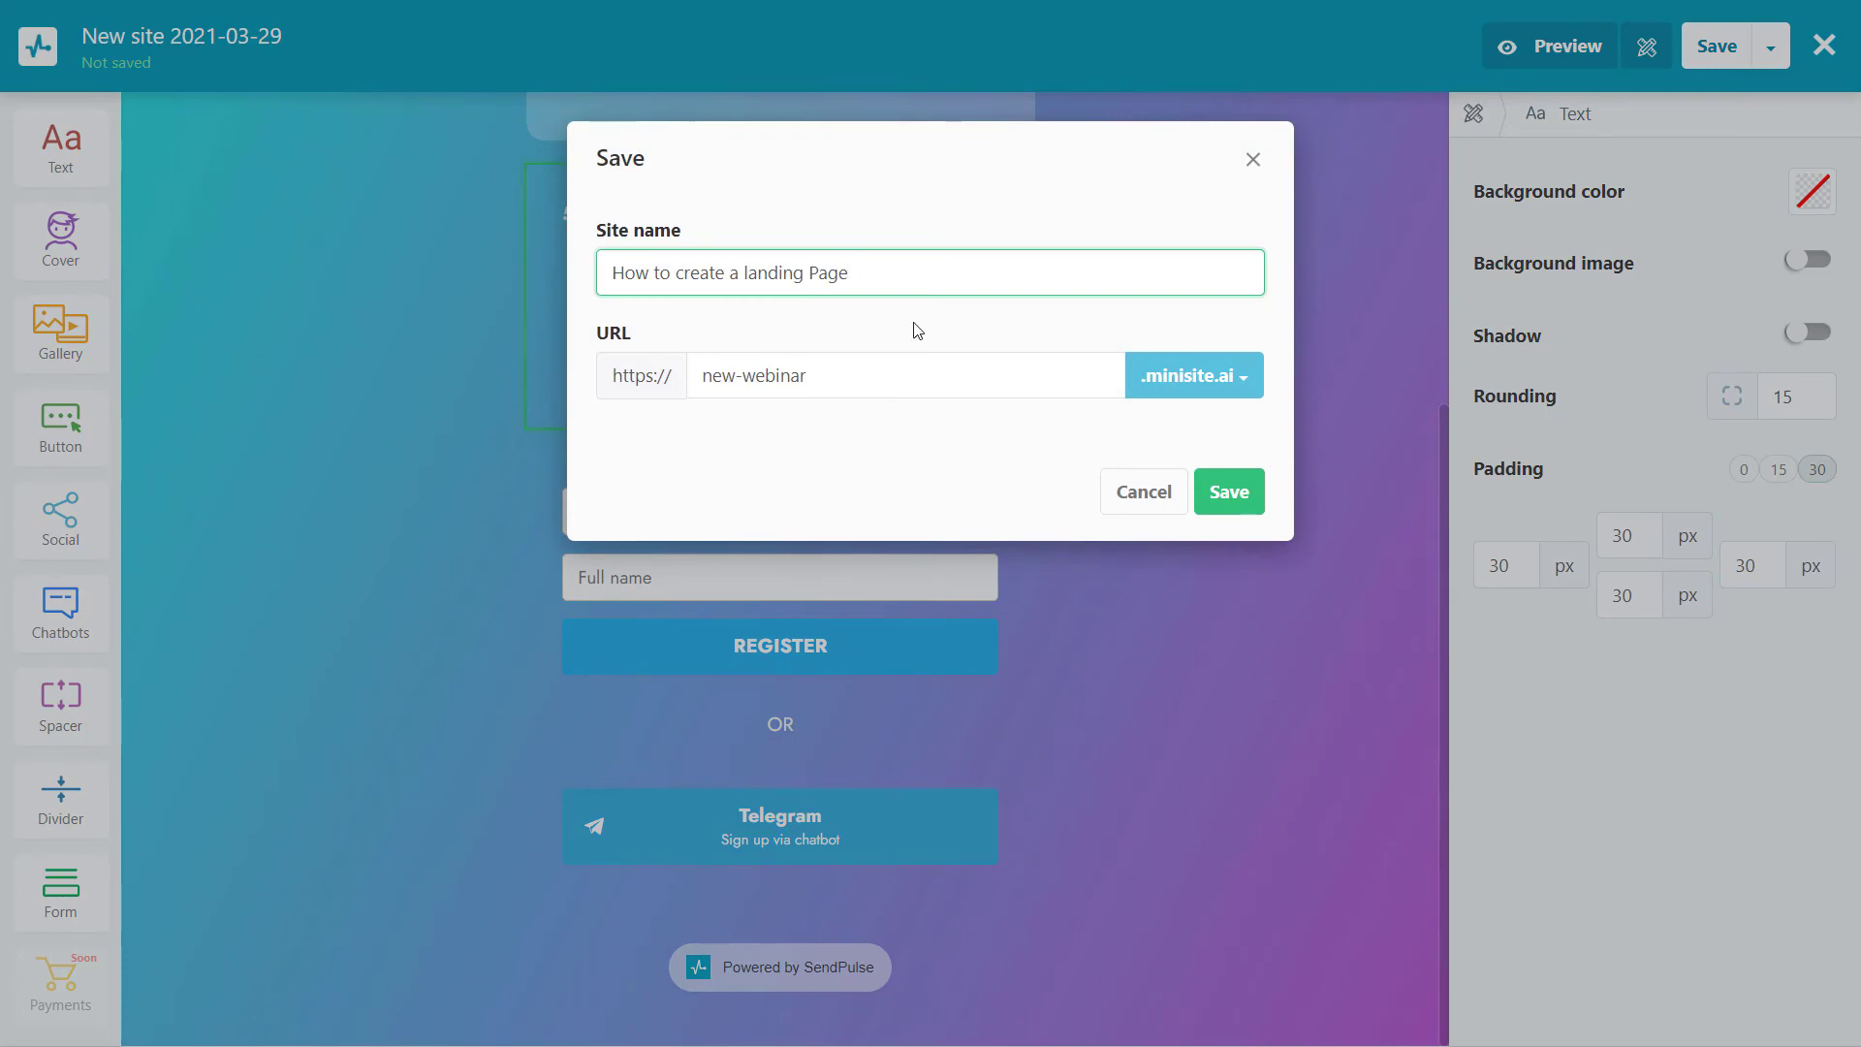
{"action": "left_click", "coordinate": [1226, 496]}
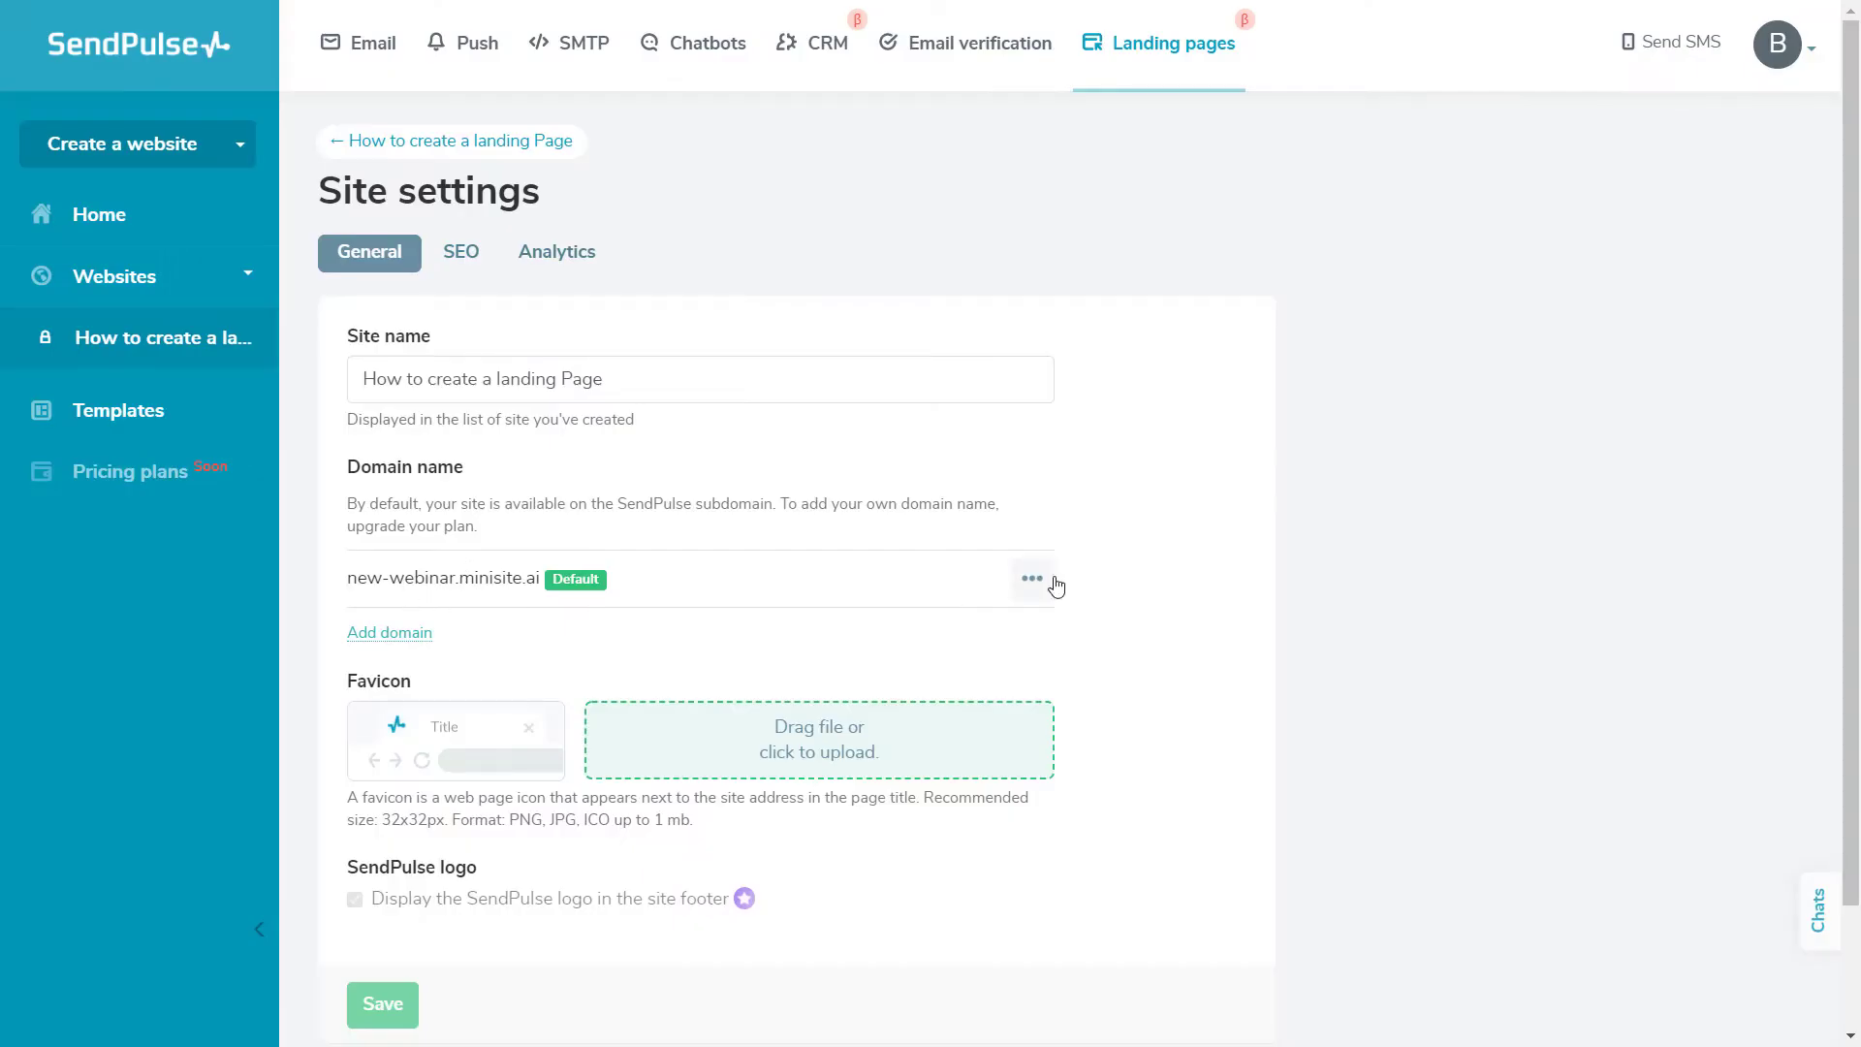
{"action": "left_click", "coordinate": [1045, 582]}
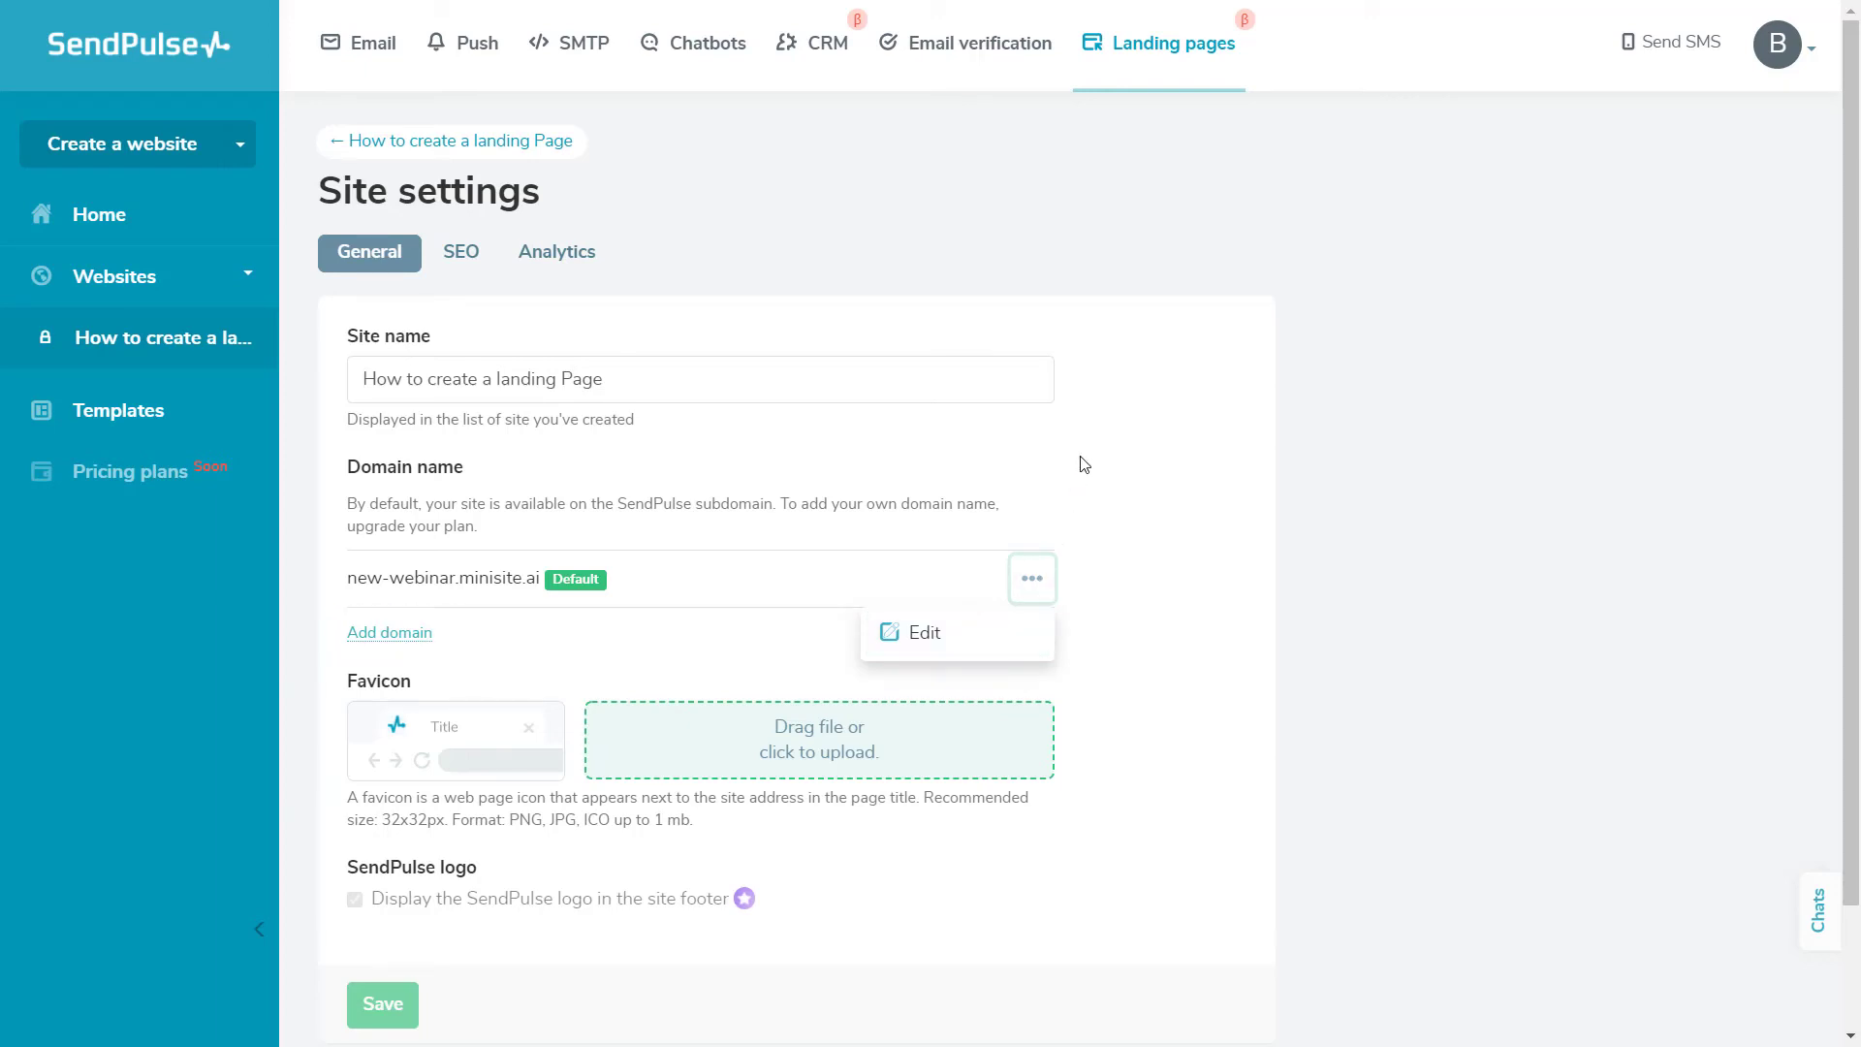
Review the site's SEO title, description and keywords fields, then its Analytics settings
{"action": "left_click", "coordinate": [459, 254]}
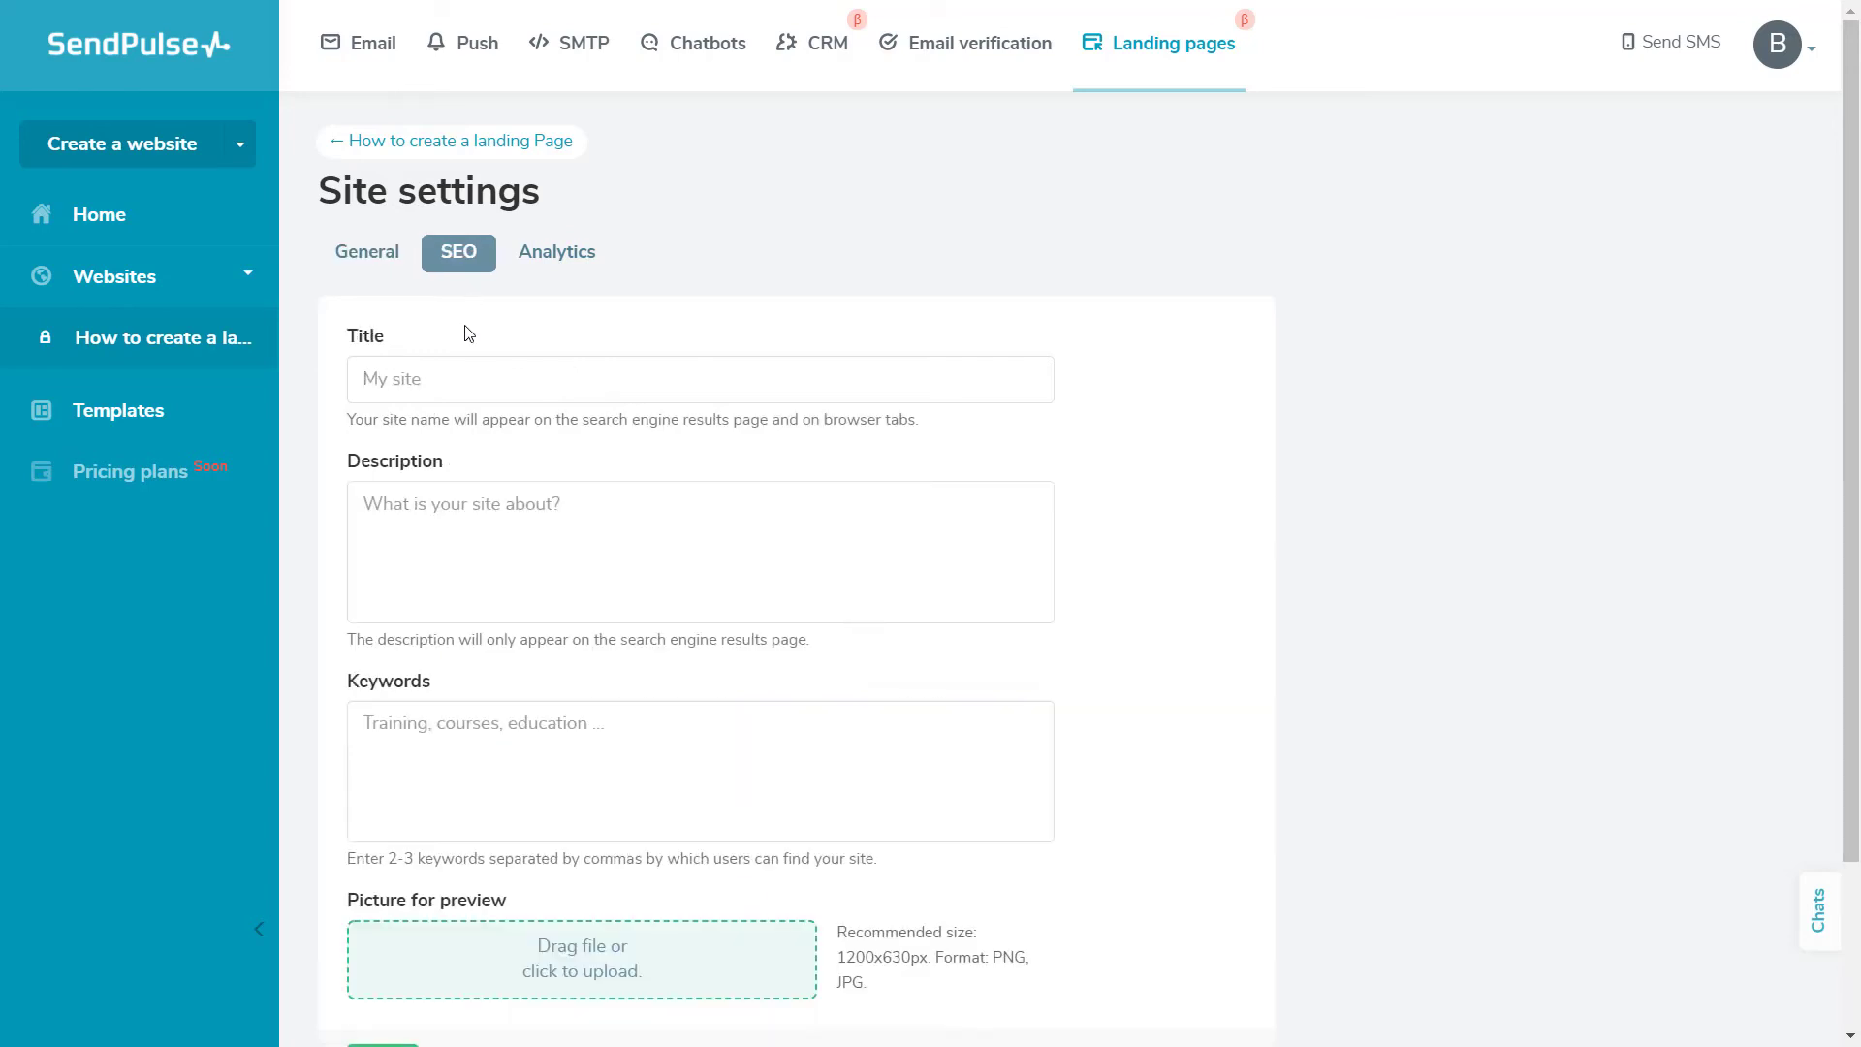
{"action": "left_click", "coordinate": [462, 374]}
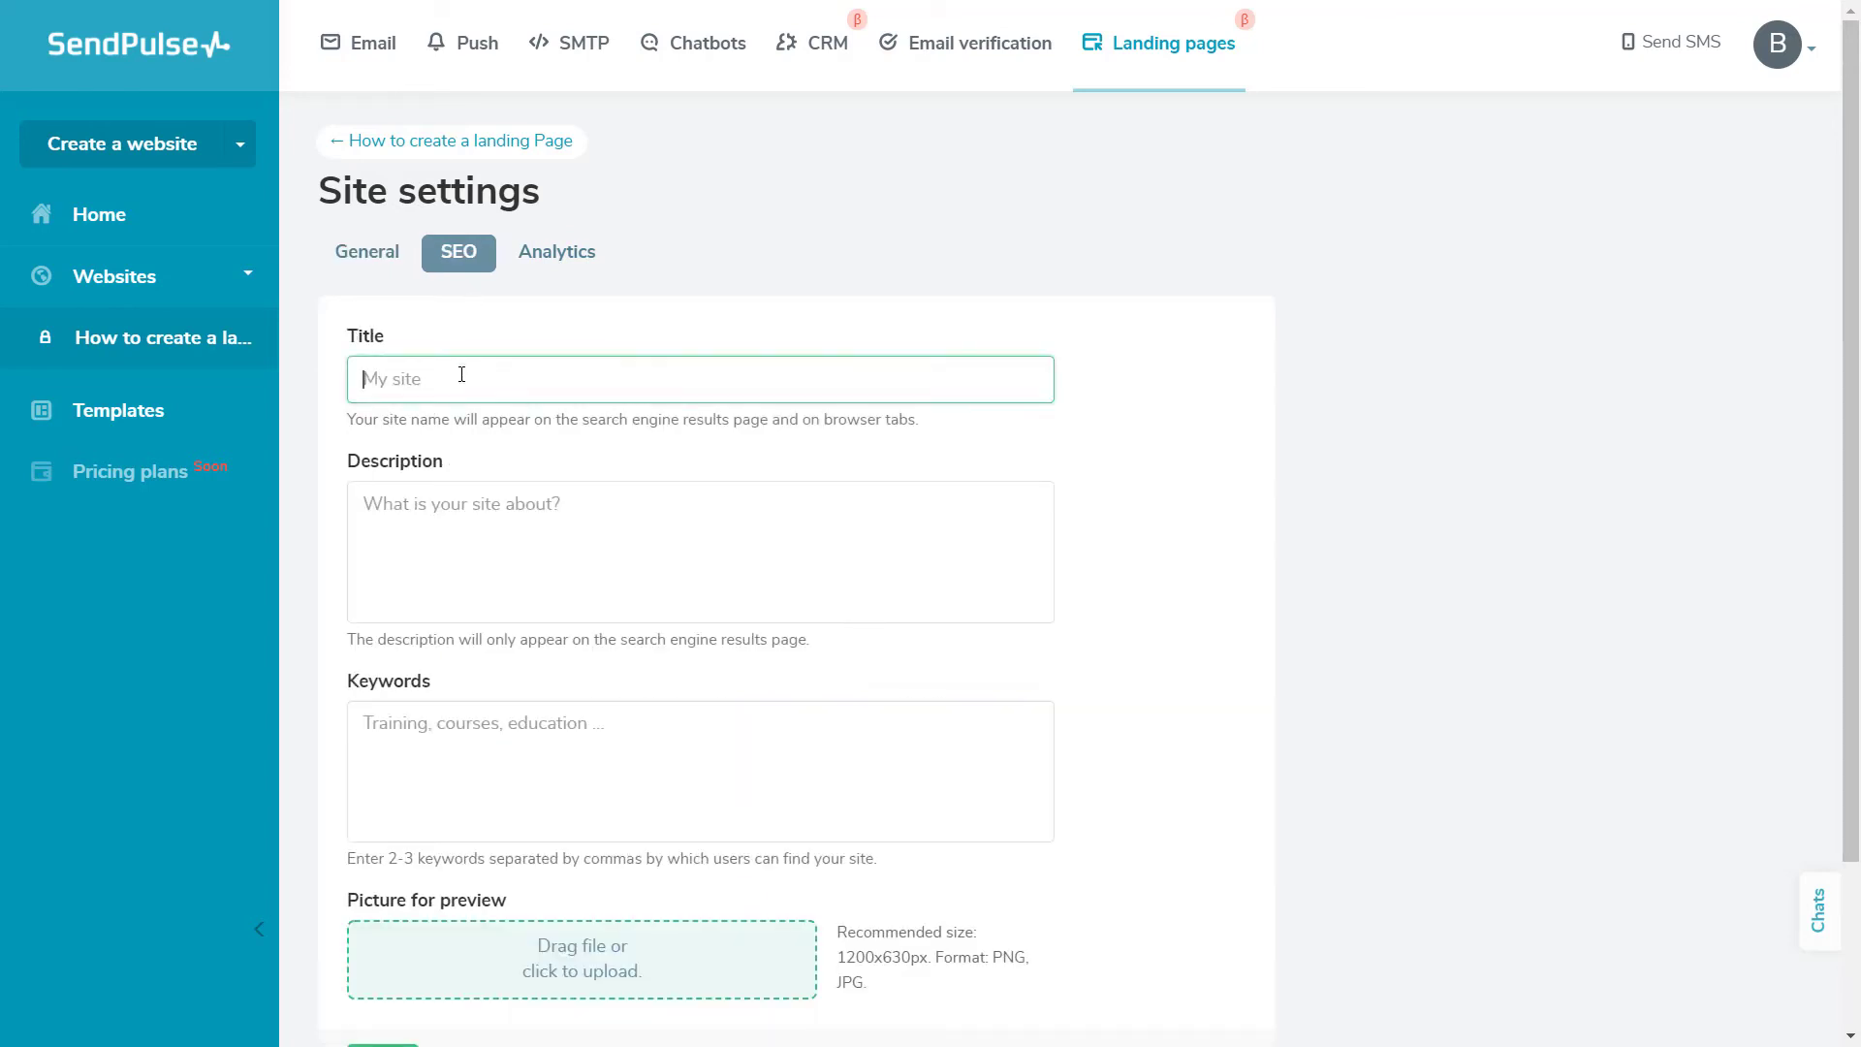
{"action": "left_click", "coordinate": [462, 534]}
{"action": "scroll", "coordinate": [461, 534], "scroll_direction": "down", "scroll_amount": 2}
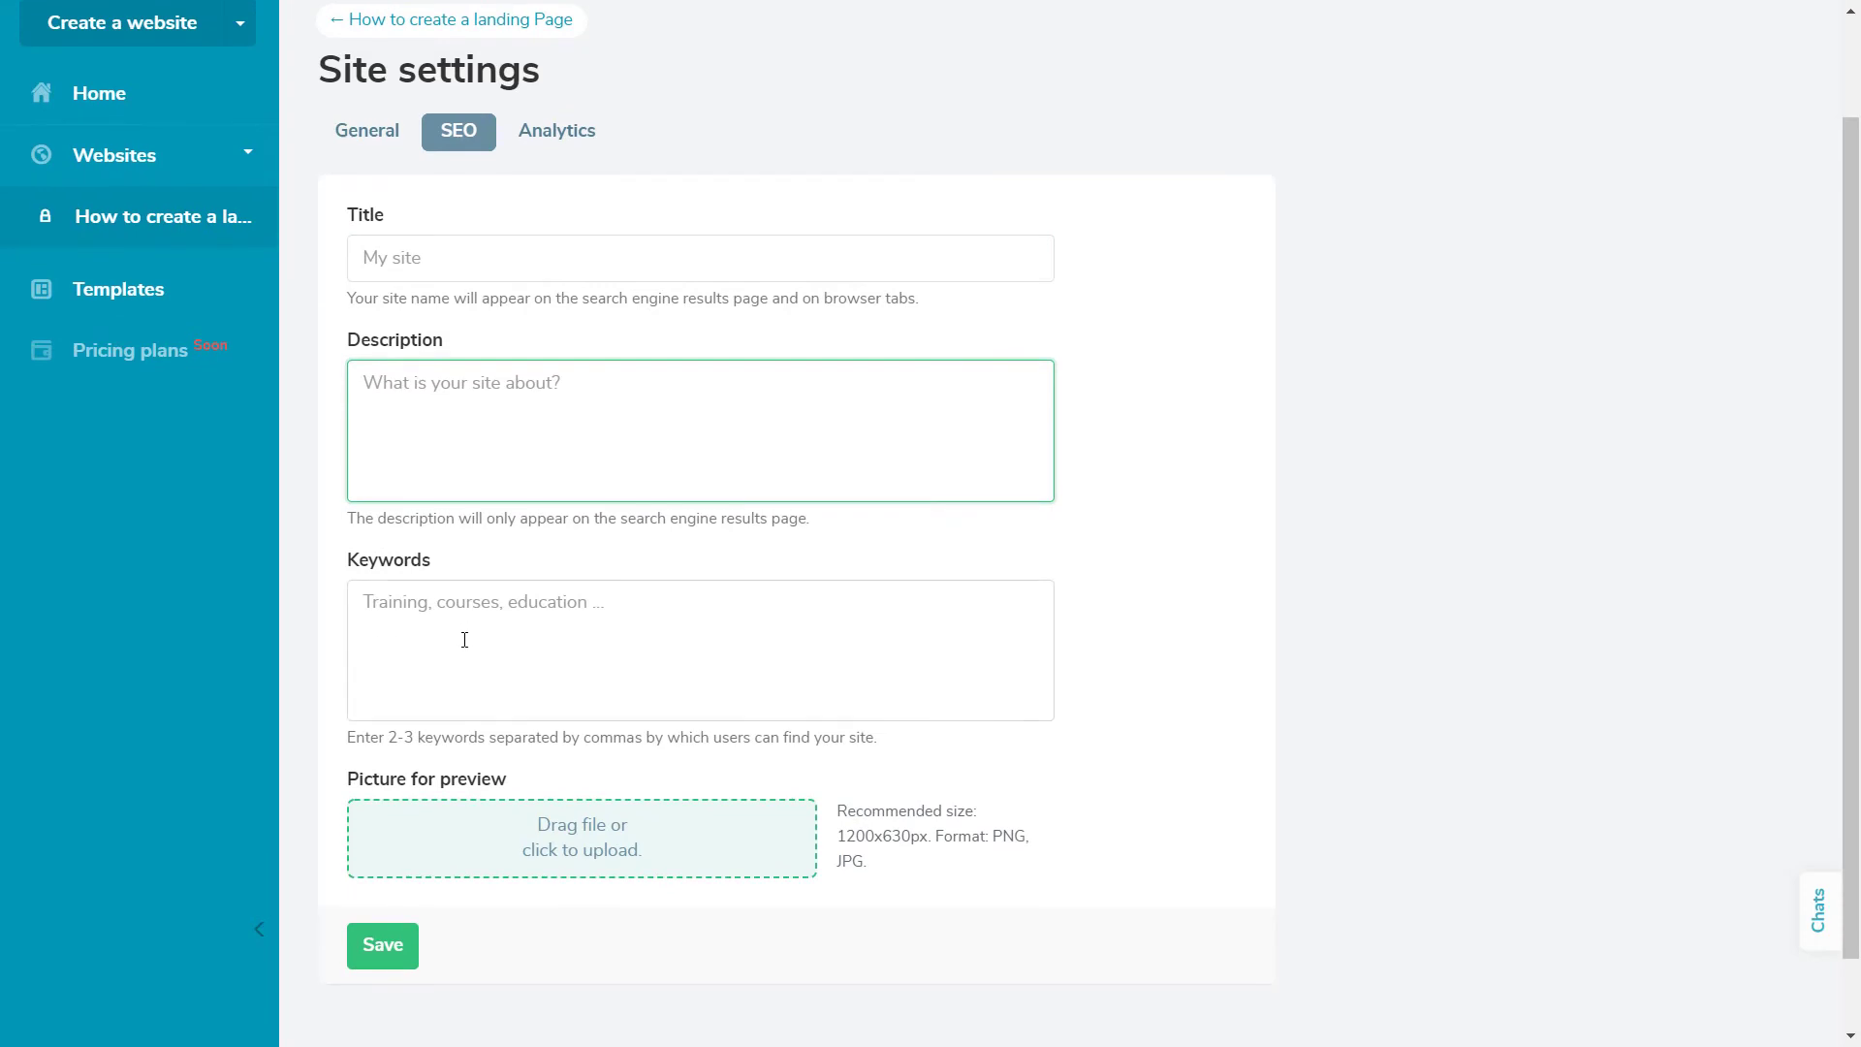
{"action": "left_click", "coordinate": [464, 641]}
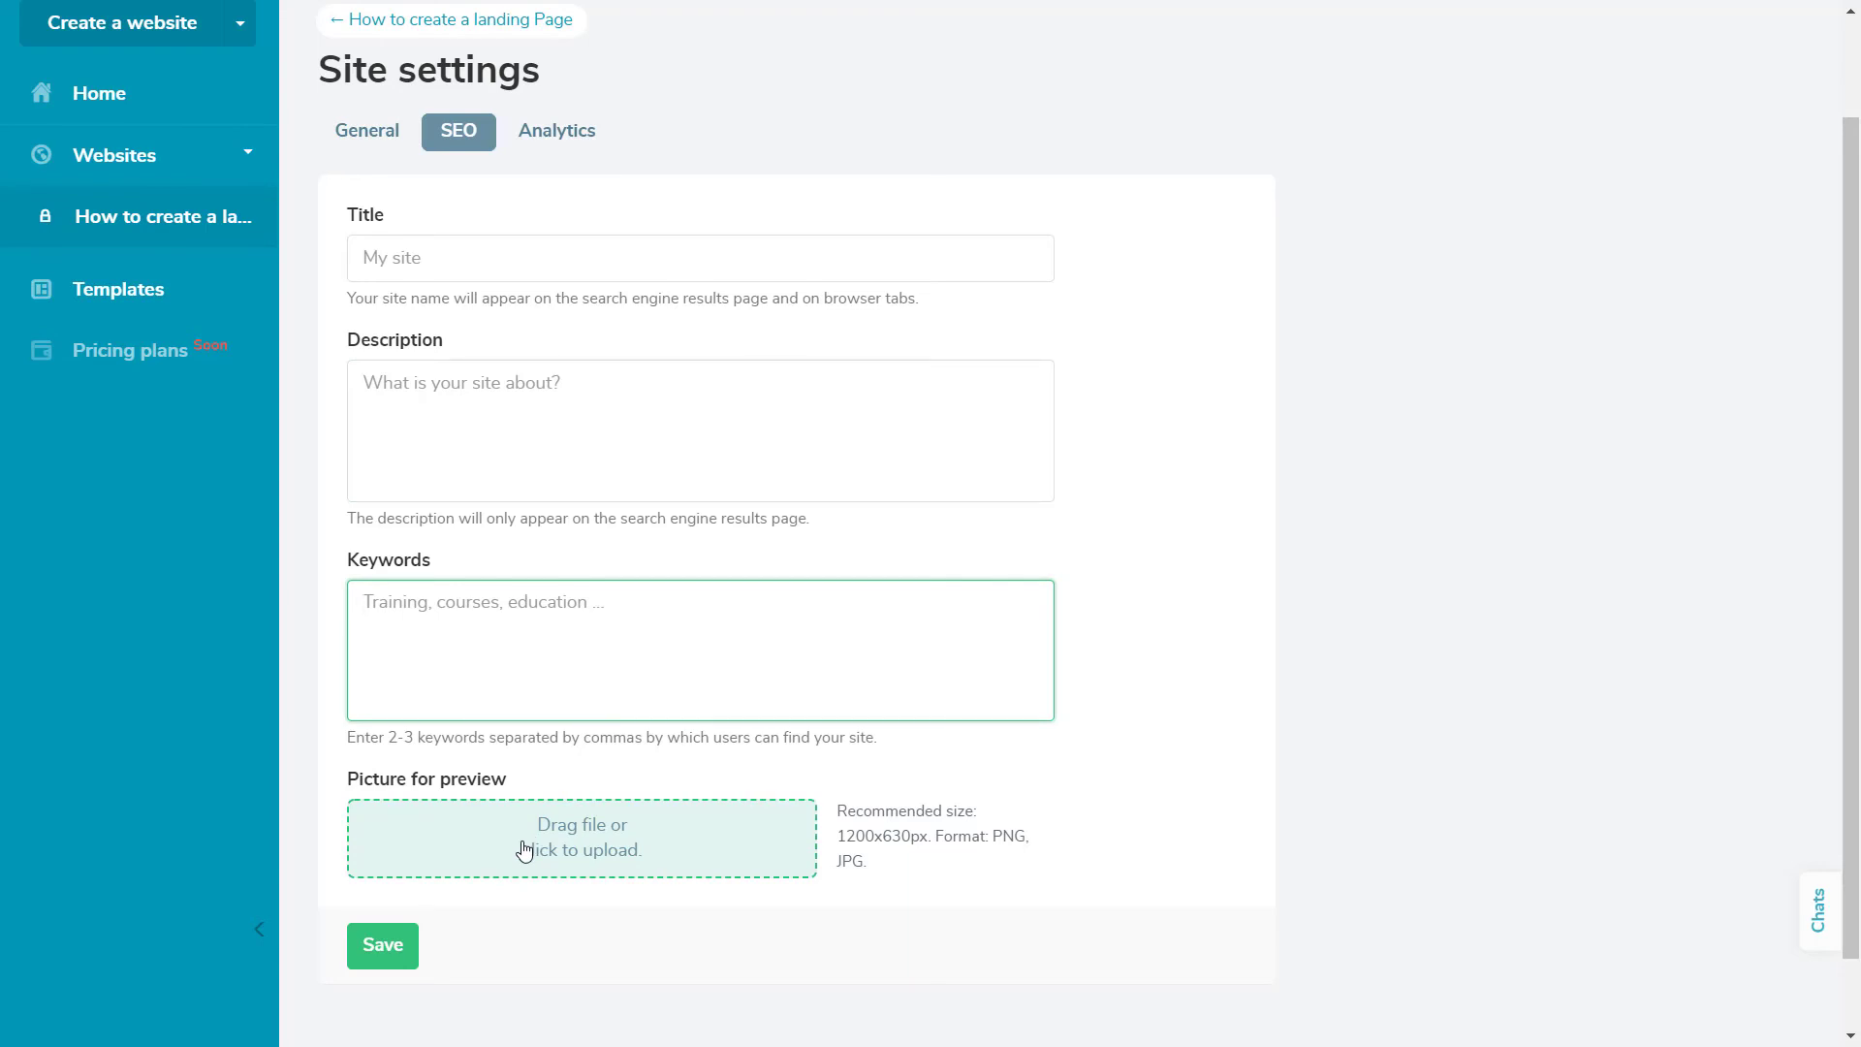
{"action": "left_click", "coordinate": [565, 135]}
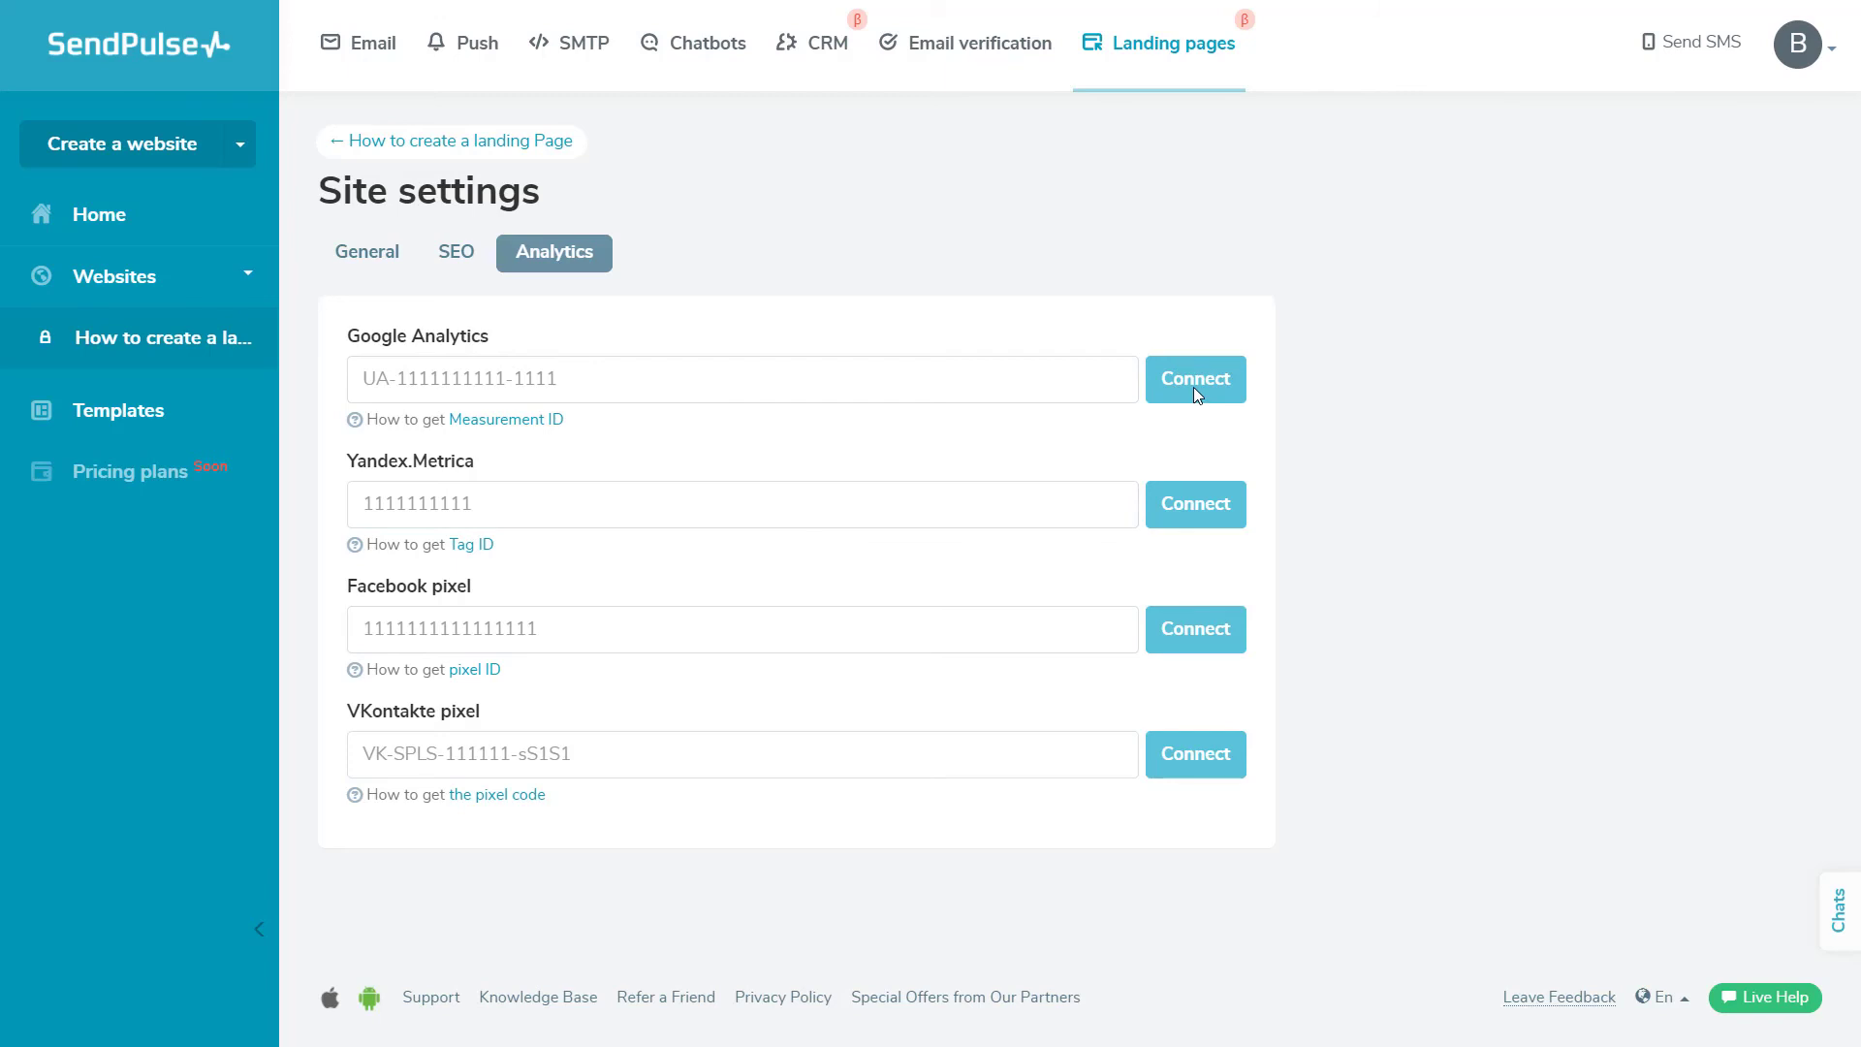
Publish the 'How to create a landing Page' site from its card on the Websites list
{"action": "left_click", "coordinate": [112, 221]}
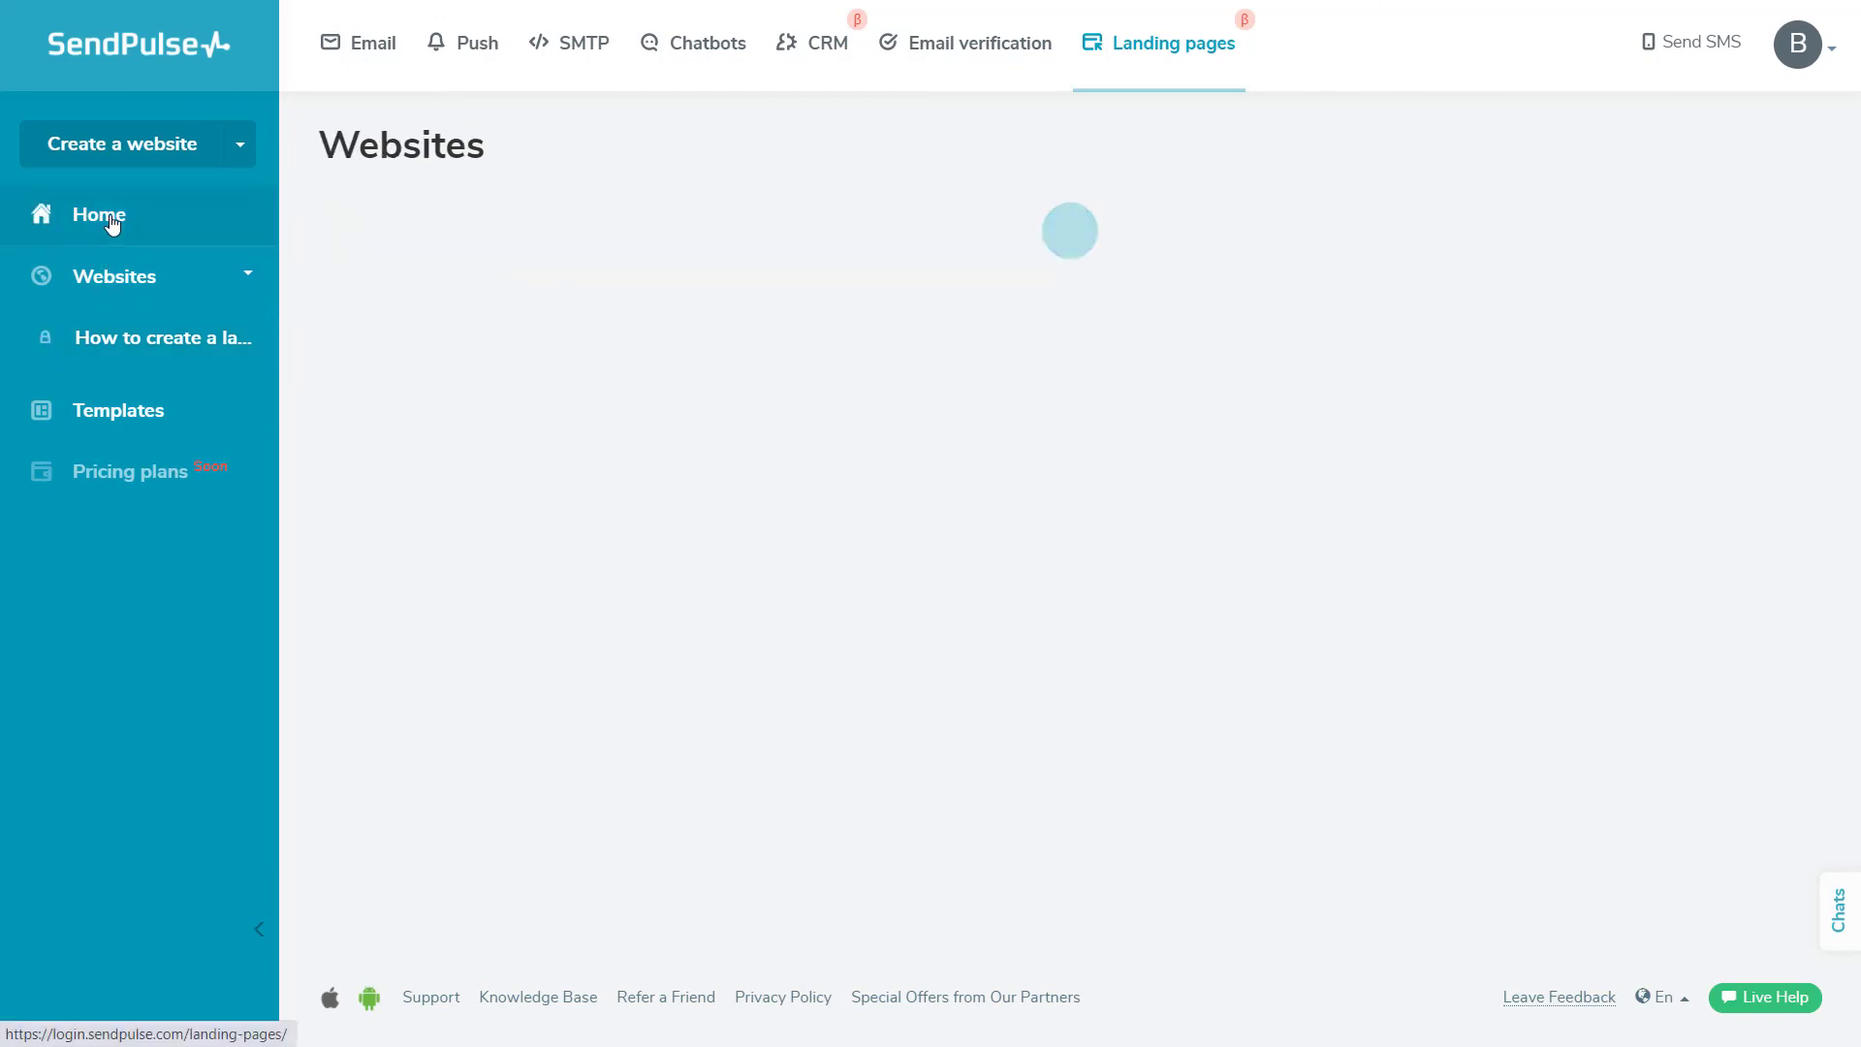
{"action": "left_click", "coordinate": [677, 602]}
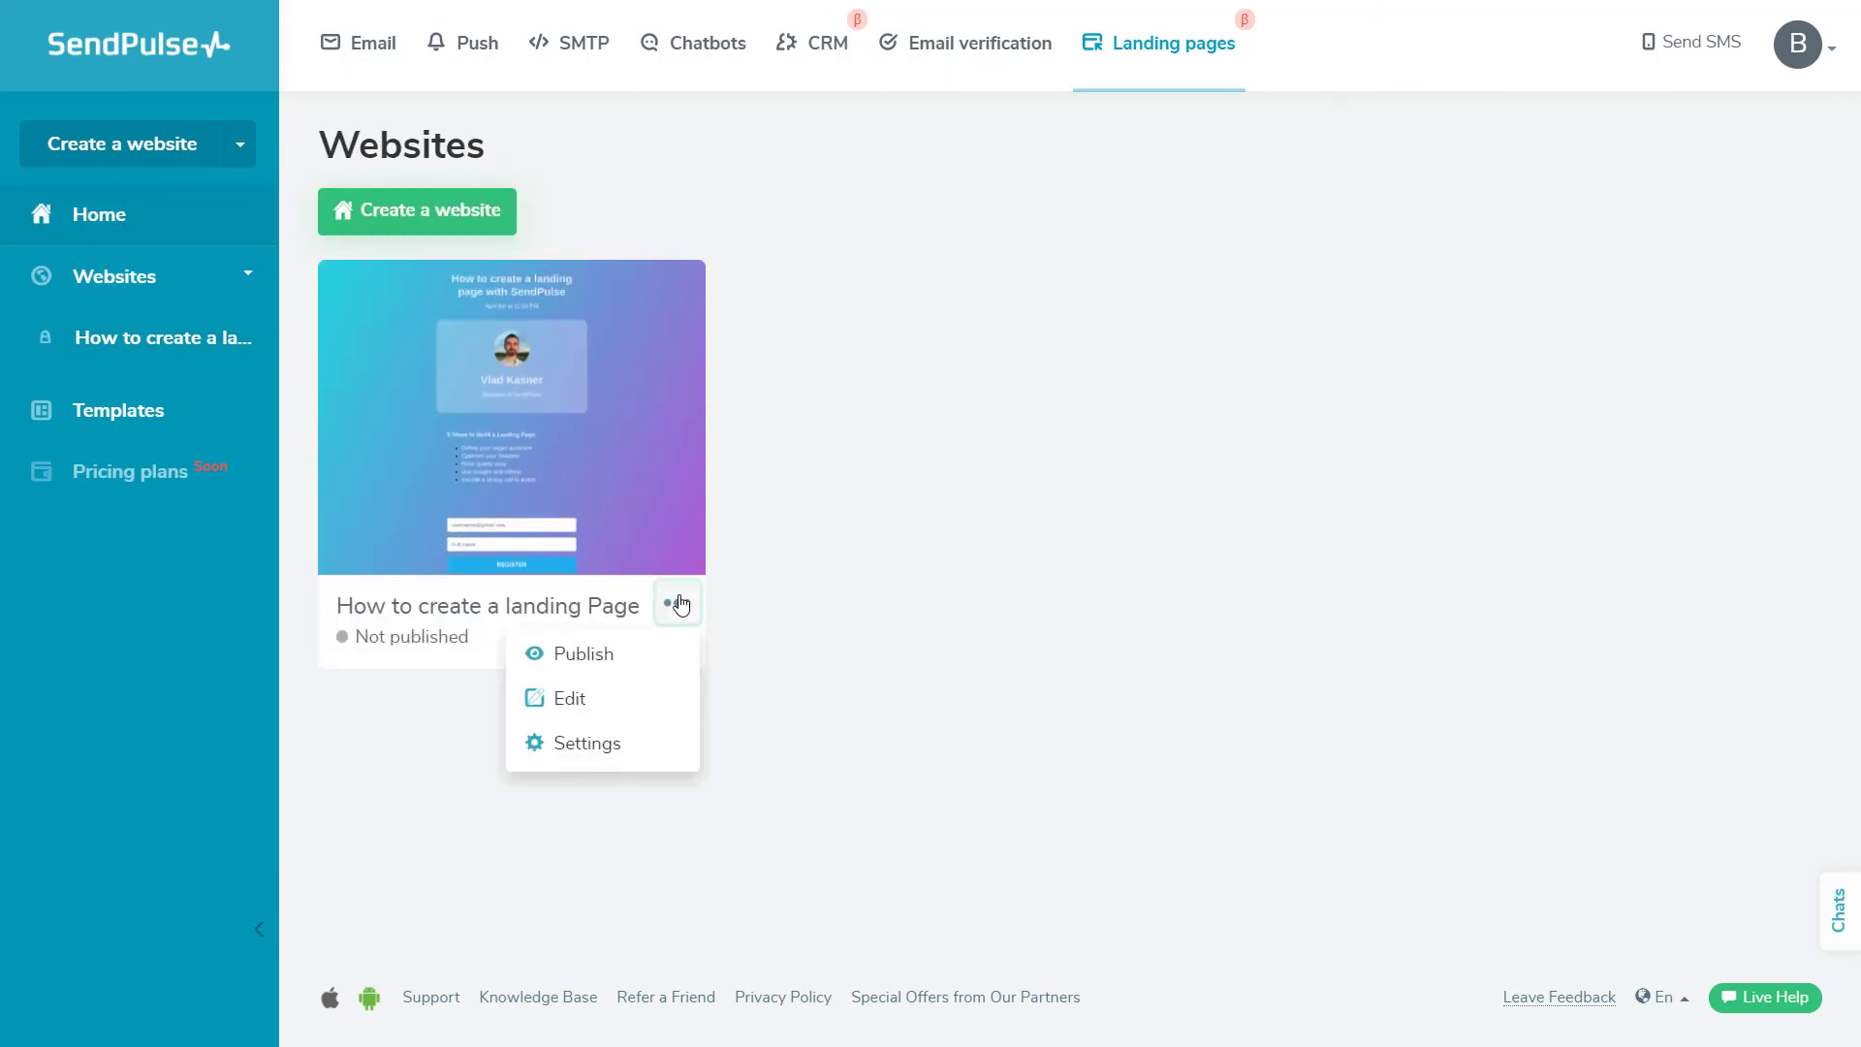
{"action": "left_click", "coordinate": [657, 653]}
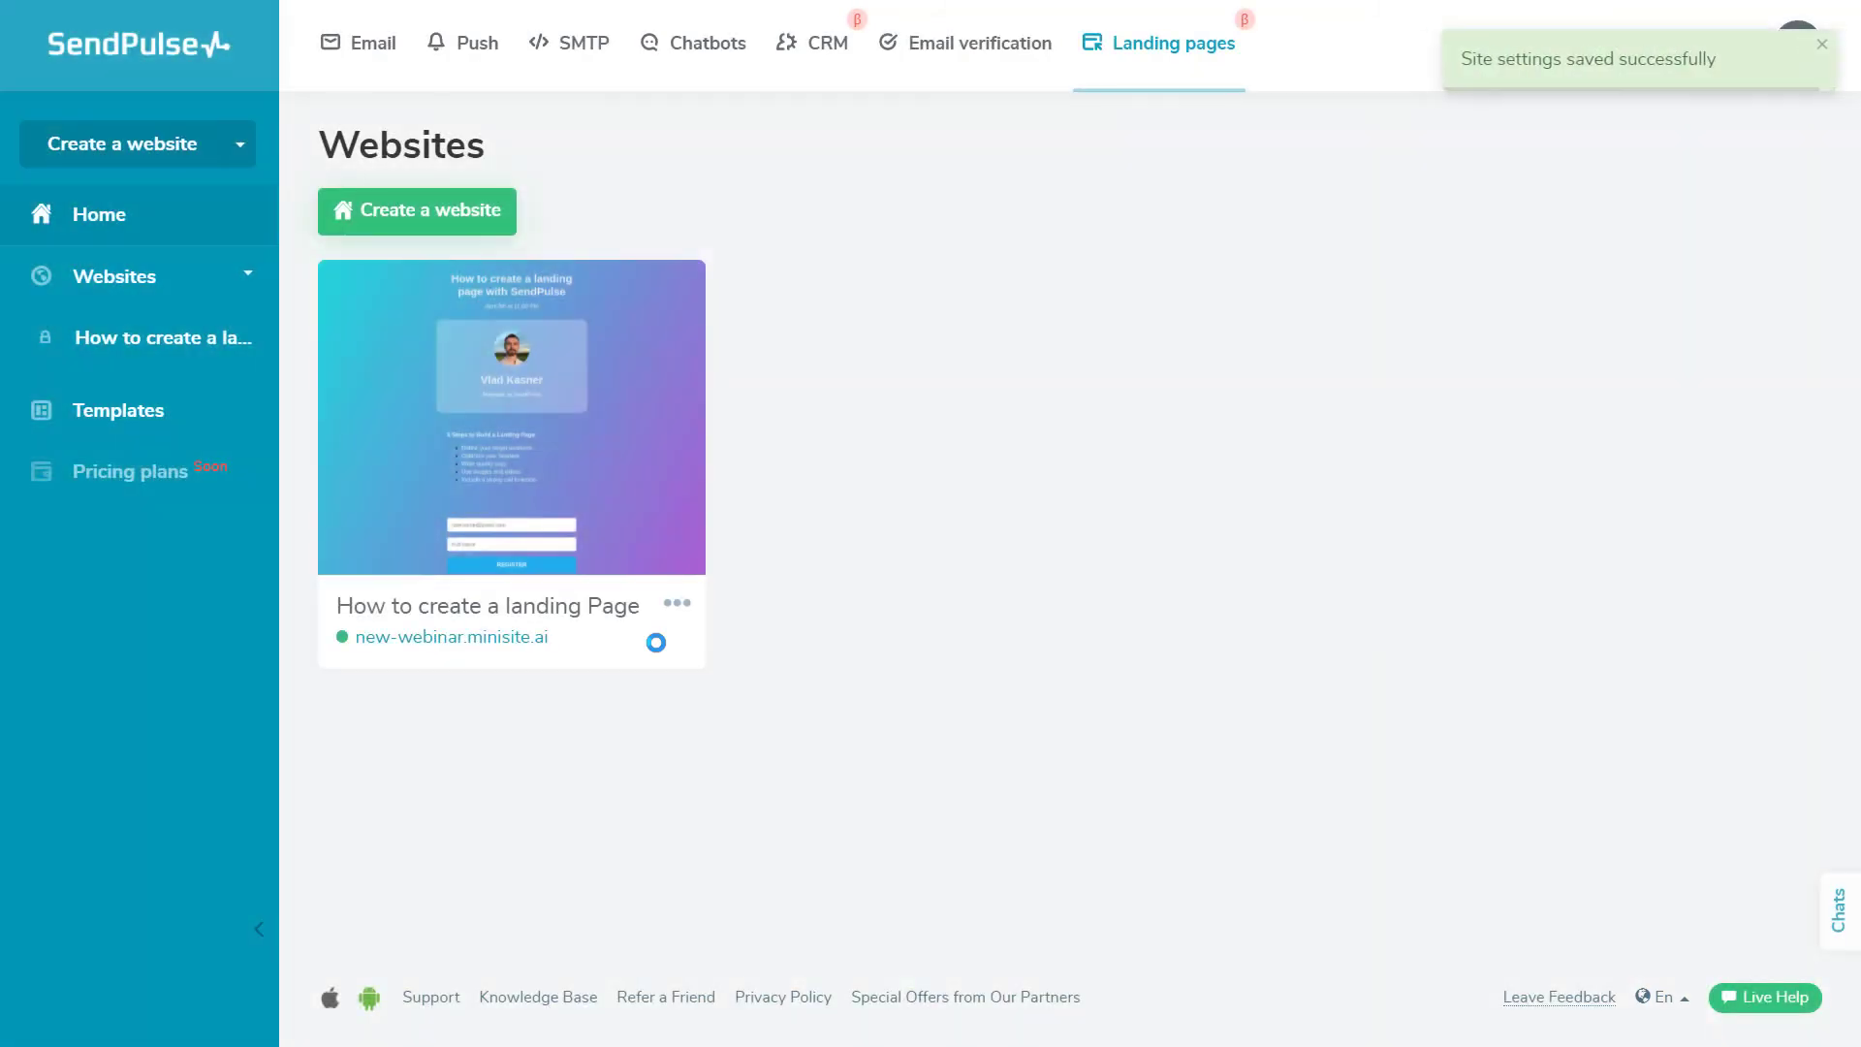
Open the live page at new-webinar.minisite.ai and scroll through its sections
{"action": "left_click", "coordinate": [534, 638]}
{"action": "scroll", "coordinate": [810, 455], "scroll_direction": "down", "scroll_amount": 4}
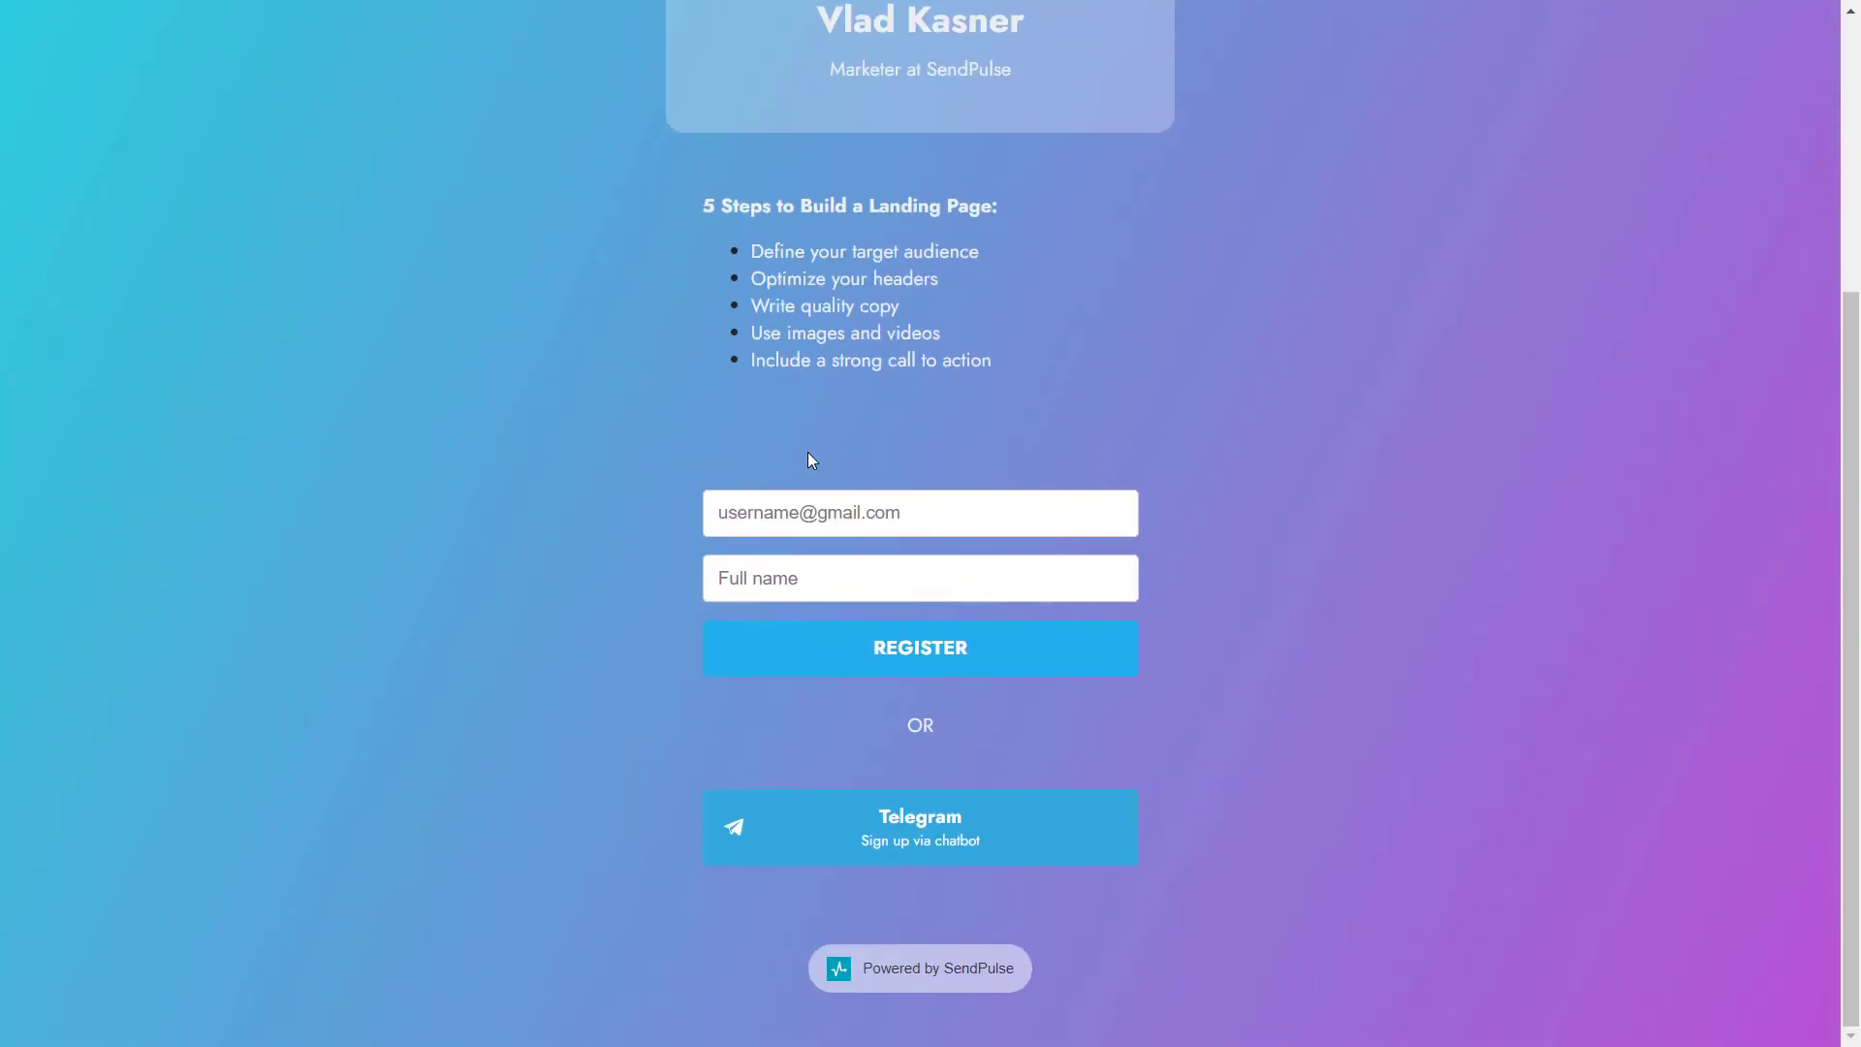
{"action": "scroll", "coordinate": [810, 457], "scroll_direction": "up", "scroll_amount": 4}
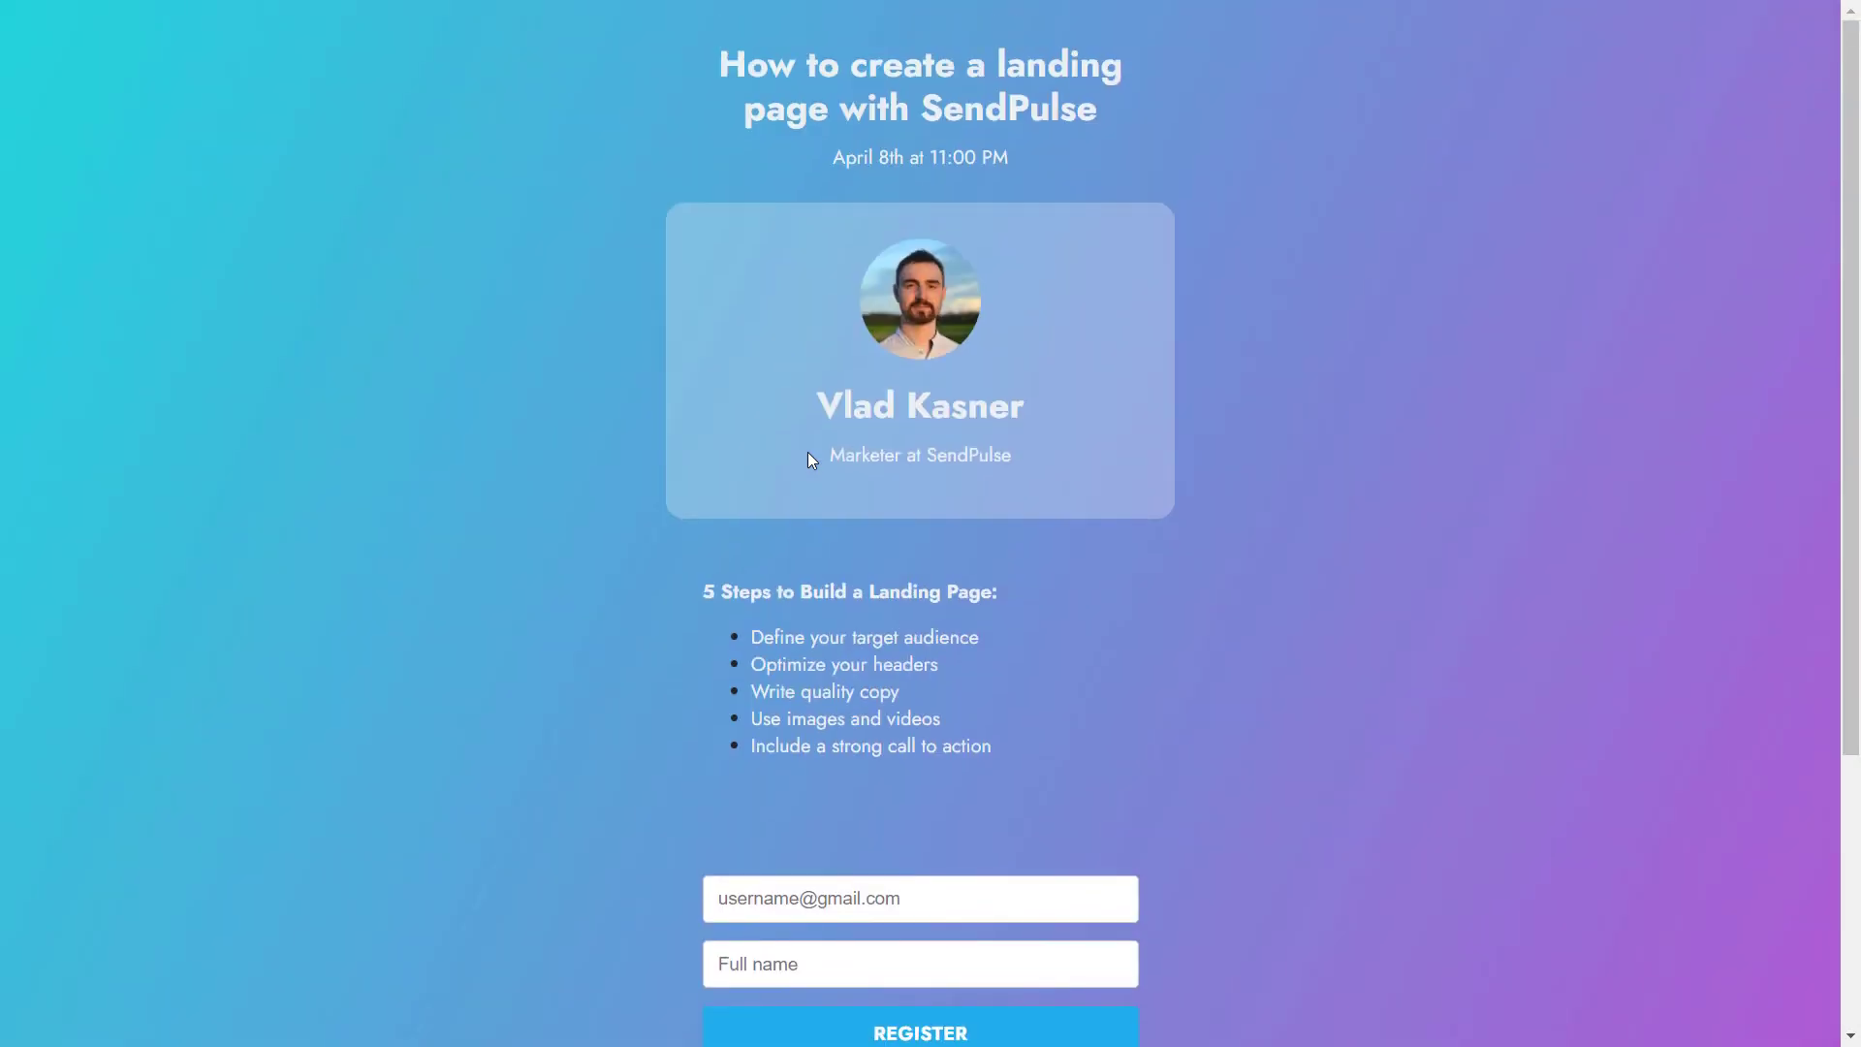